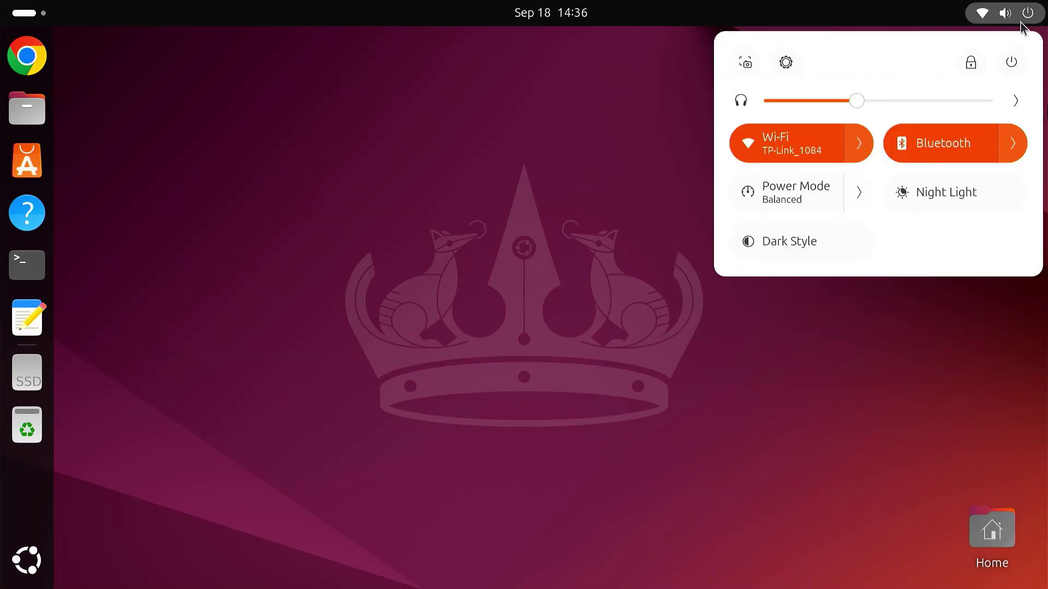
Step: Restart the computer and unlock Windows by entering the PIN at the lock screen
{"action": "left_click", "coordinate": [1011, 62]}
{"action": "left_click", "coordinate": [777, 189]}
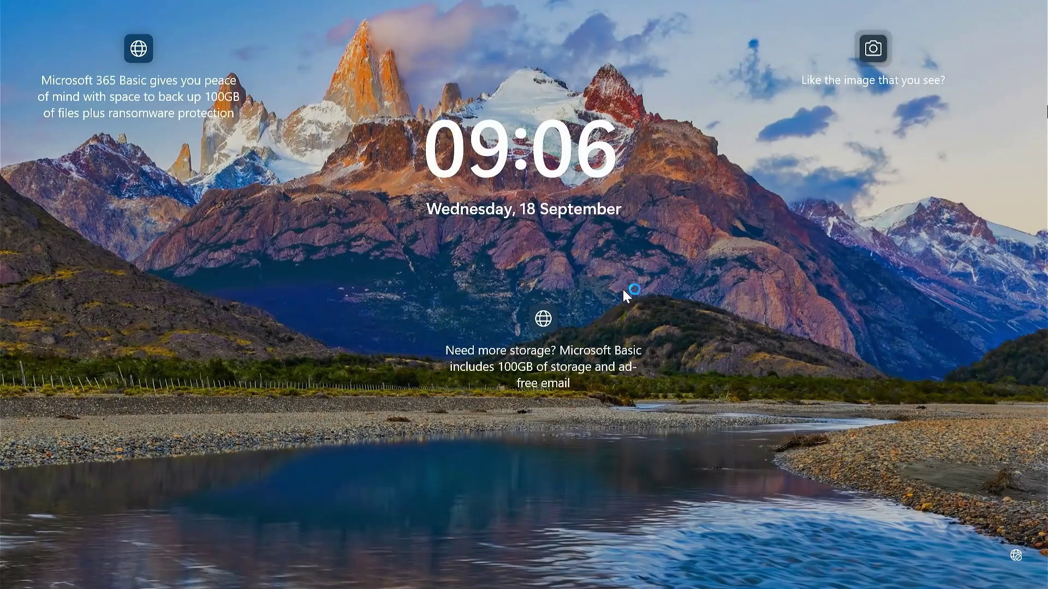
{"action": "left_click", "coordinate": [634, 289]}
{"action": "type", "text": "••••••"}
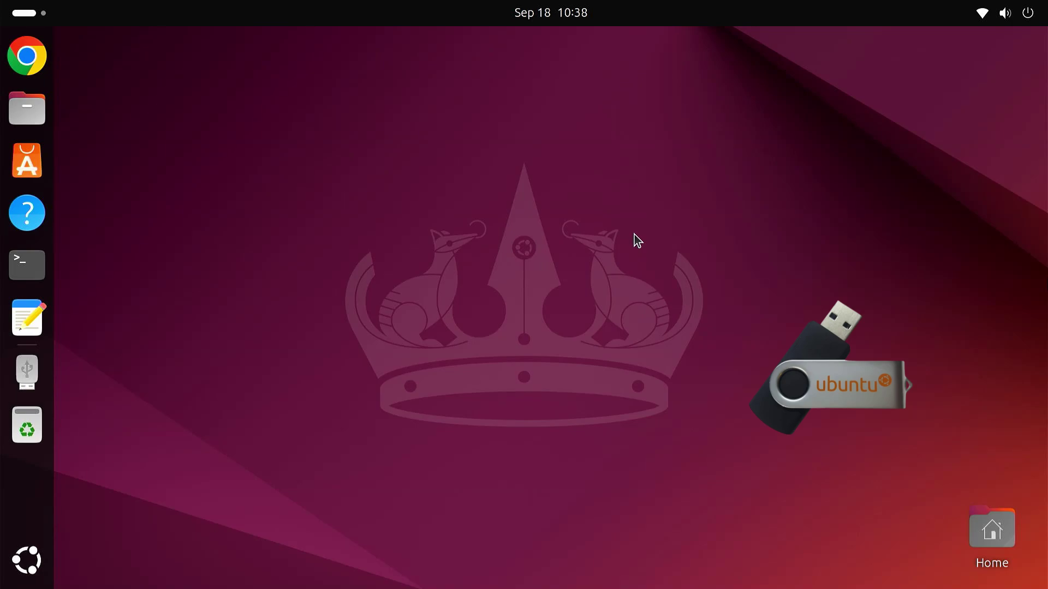
Step: Restart Ubuntu from the system menu's Power Off > Restart option
{"action": "left_click", "coordinate": [1004, 16]}
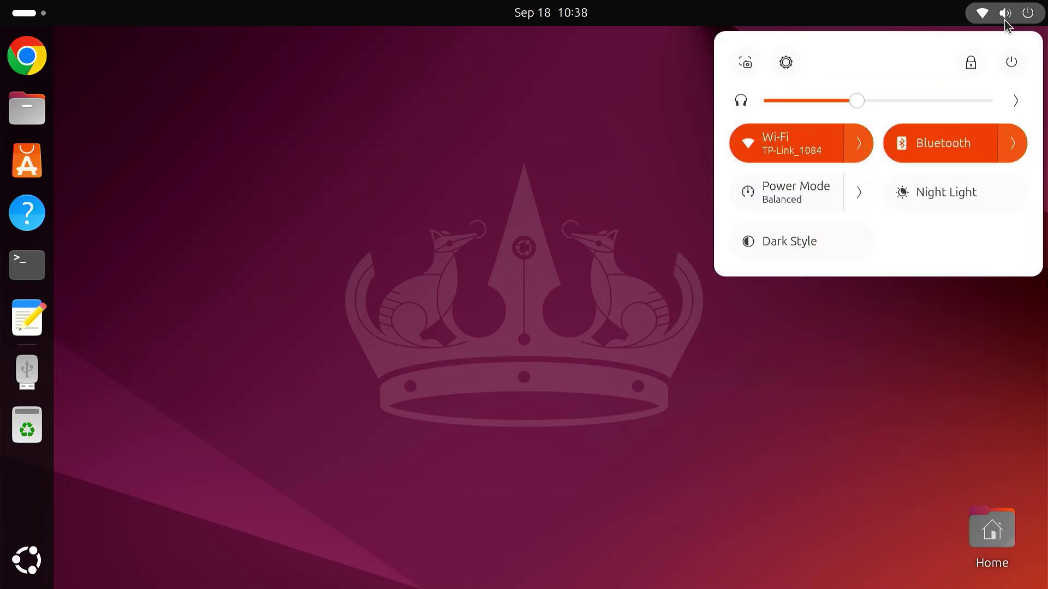
{"action": "left_click", "coordinate": [1011, 61]}
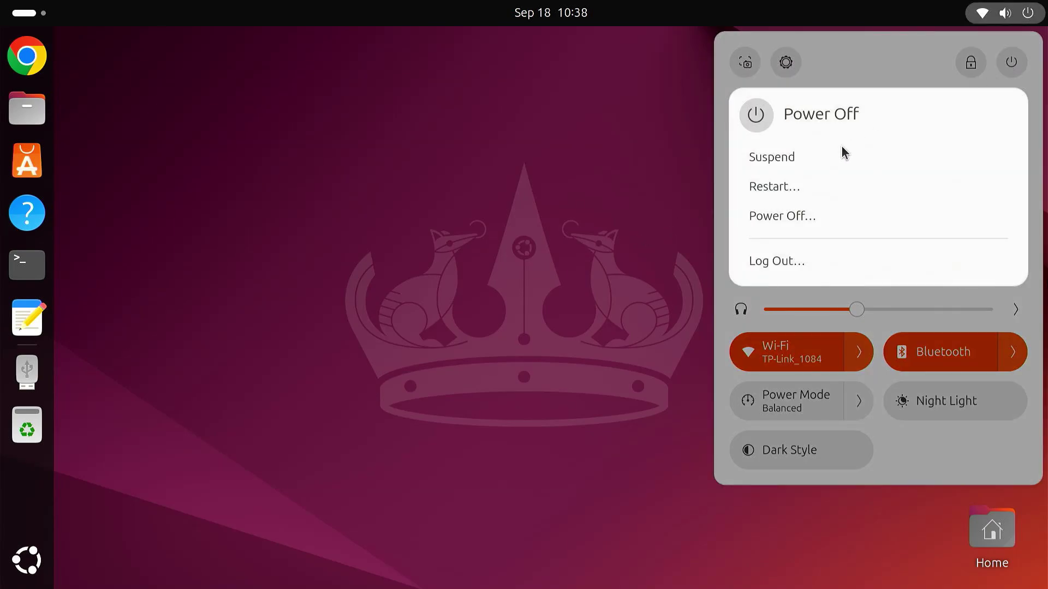
{"action": "left_click", "coordinate": [805, 185]}
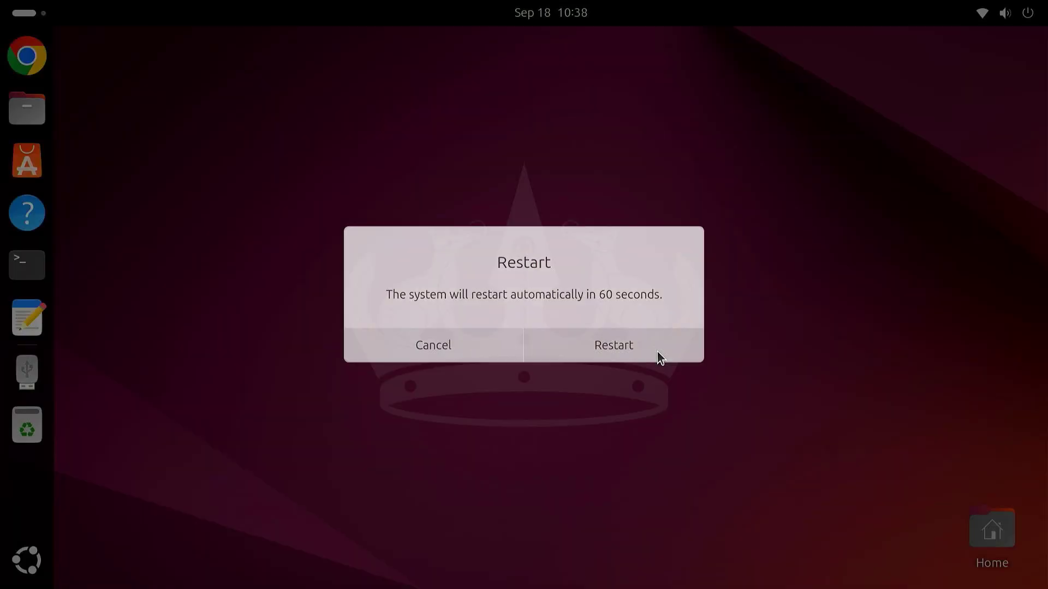
{"action": "left_click", "coordinate": [658, 353]}
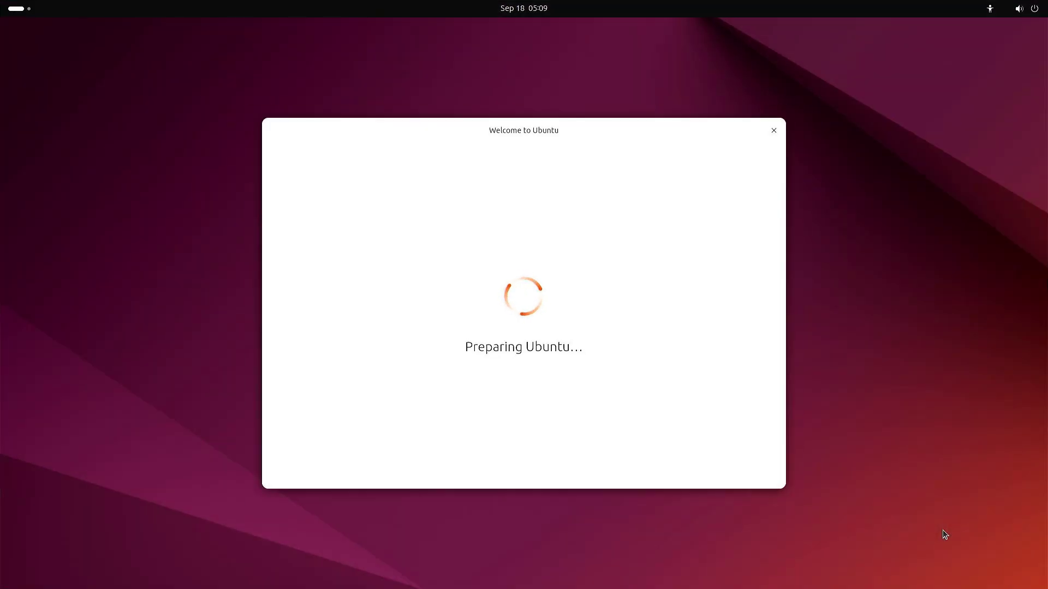
Step: Skip through the installer pages offline, choose Try Ubuntu, and close the wizard
{"action": "left_click", "coordinate": [731, 467]}
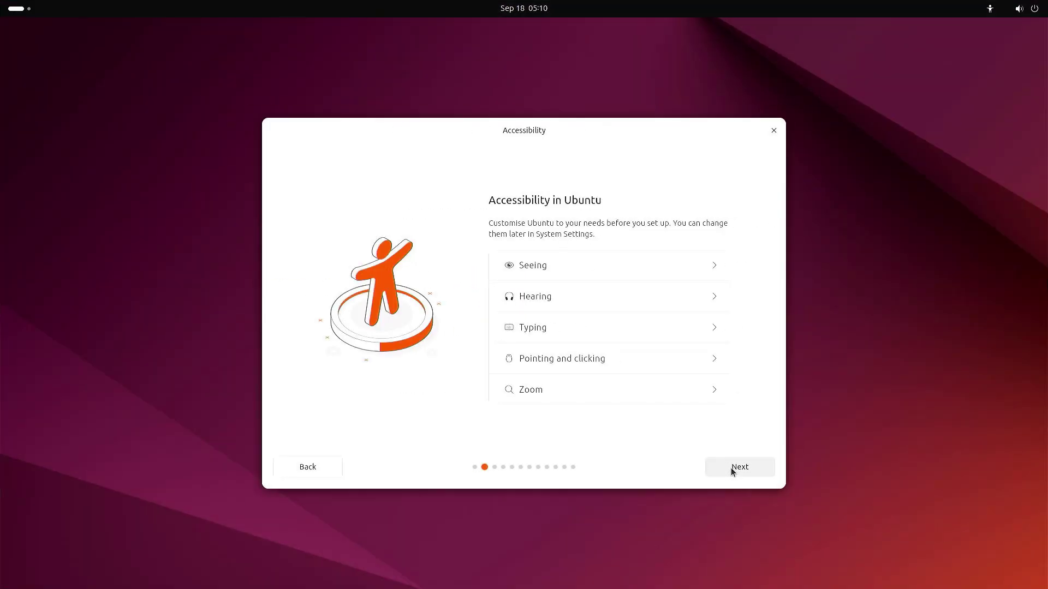
{"action": "left_click", "coordinate": [732, 467]}
{"action": "left_click", "coordinate": [730, 467]}
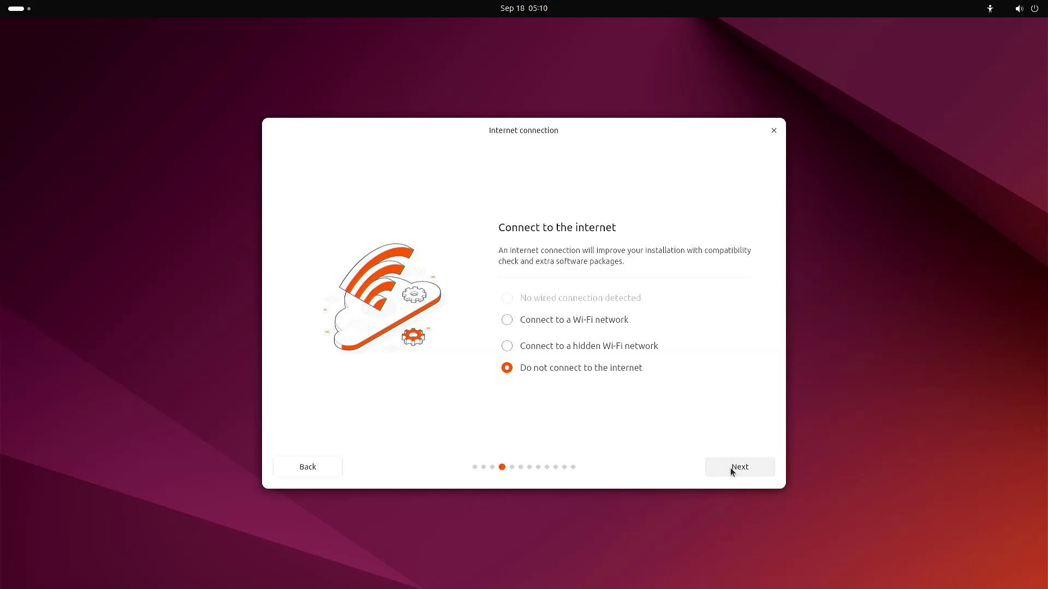
{"action": "left_click", "coordinate": [730, 467]}
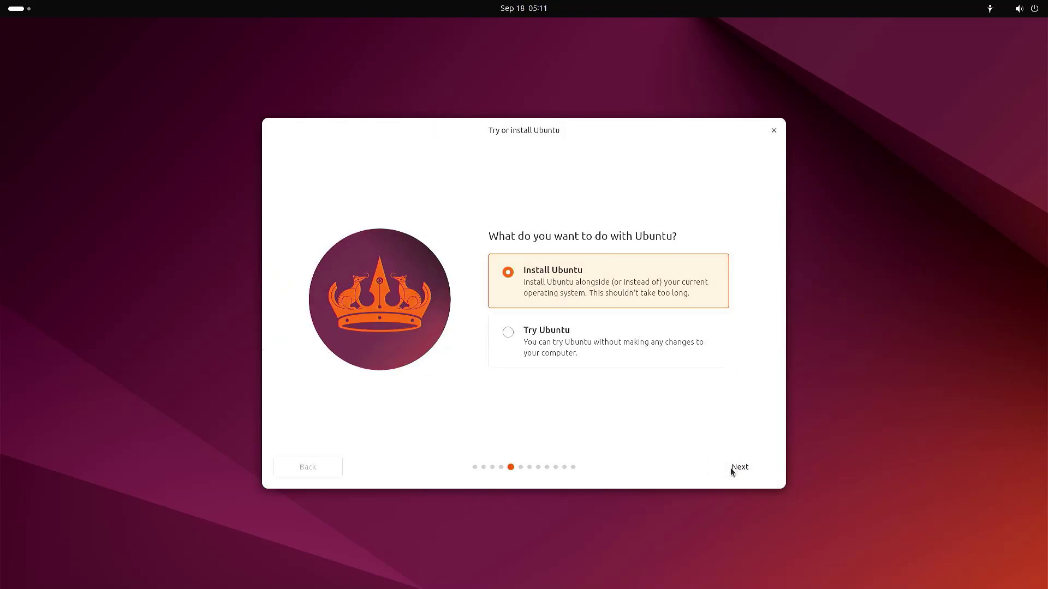
{"action": "left_click", "coordinate": [507, 338]}
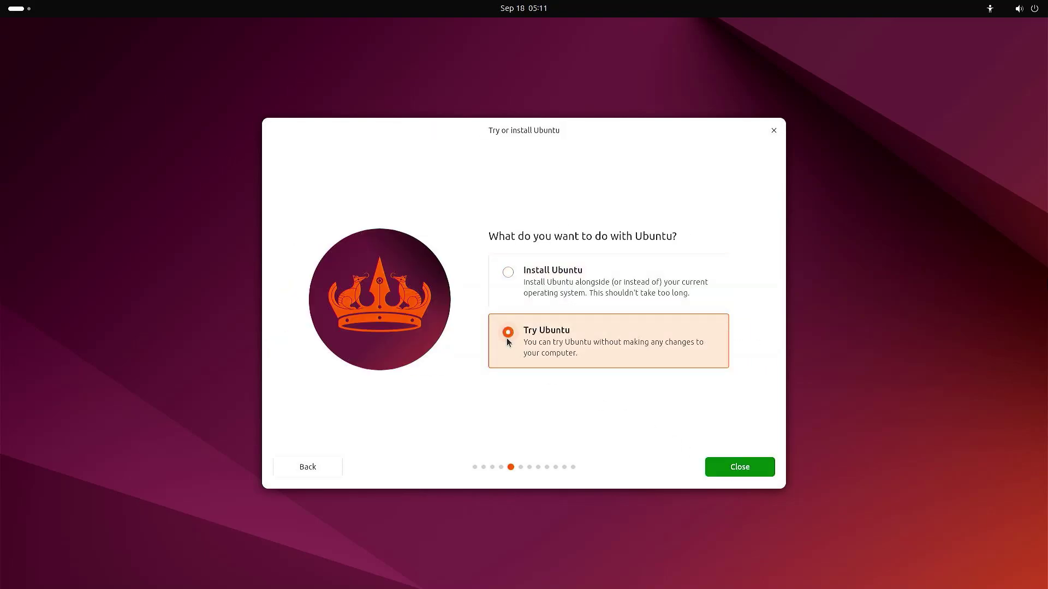
{"action": "left_click", "coordinate": [749, 466]}
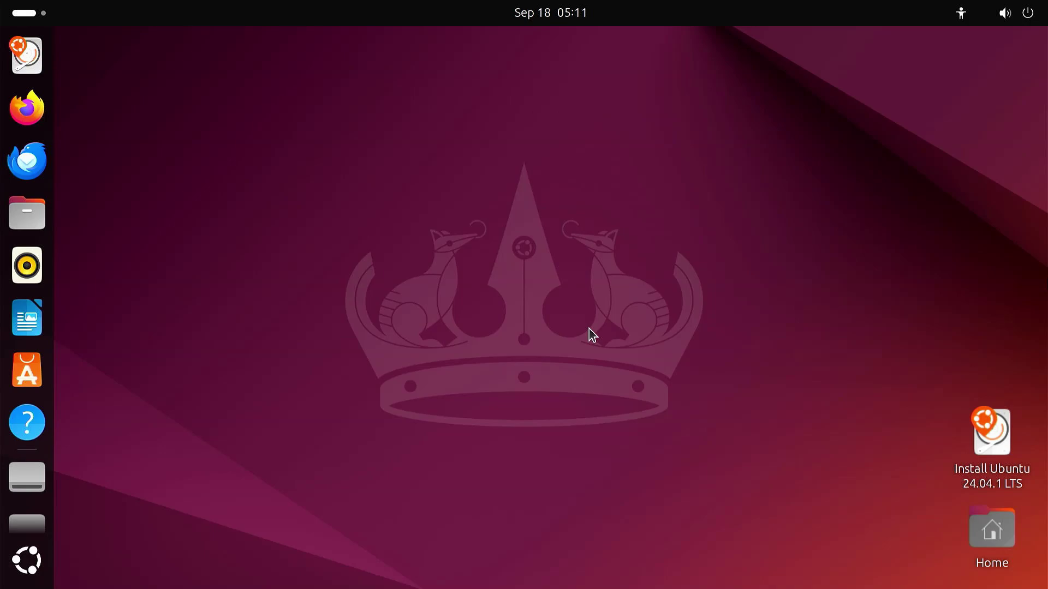
Step: In a new Terminal, run sudo apt update and sudo apt install gparted, then enter sudo gparted
{"action": "left_click", "coordinate": [26, 560]}
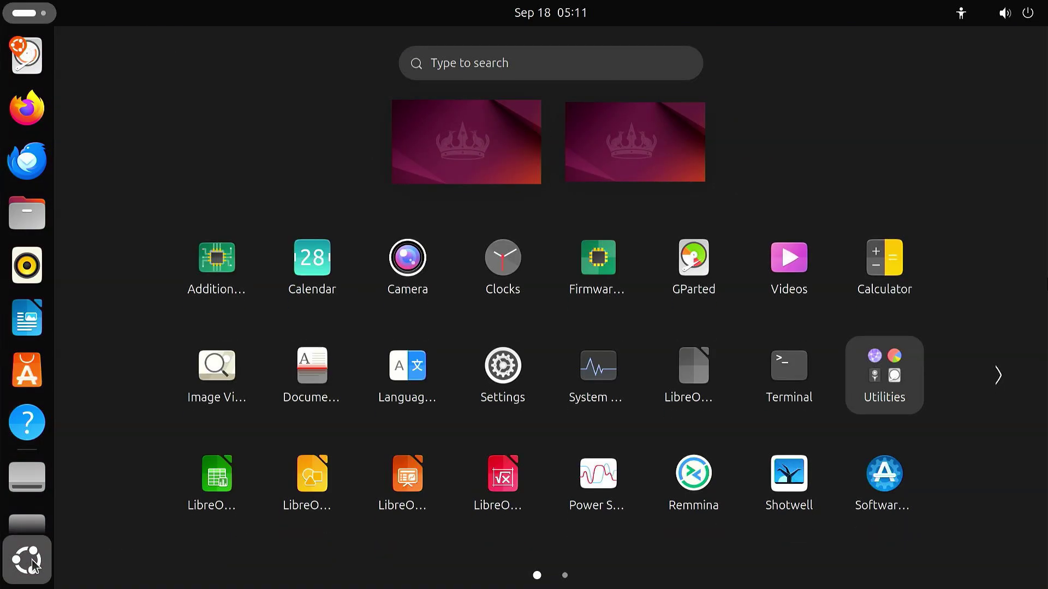
{"action": "left_click", "coordinate": [769, 377]}
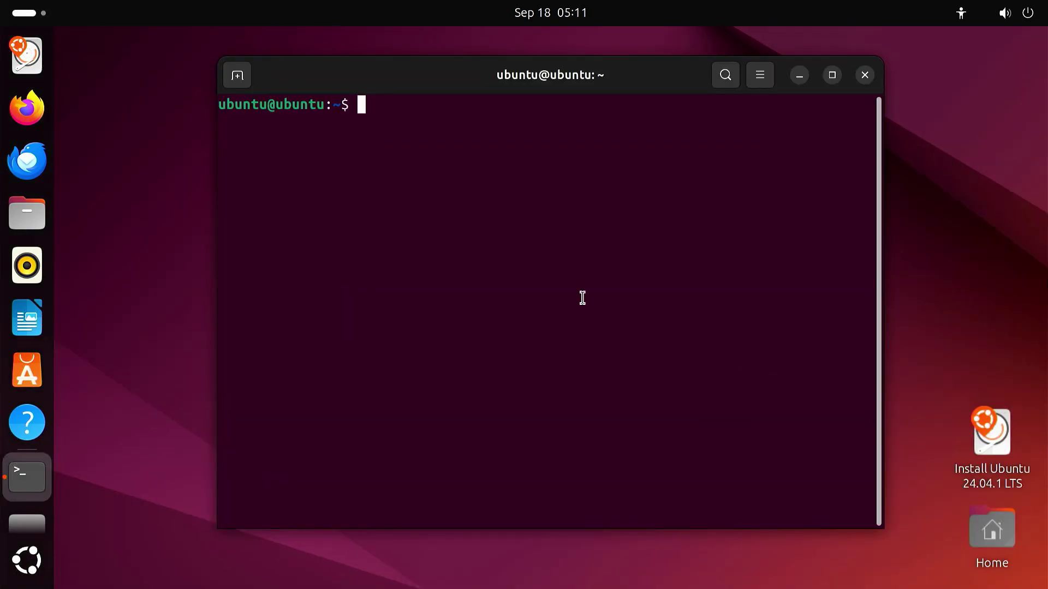
{"action": "type", "text": "sudo apt update"}
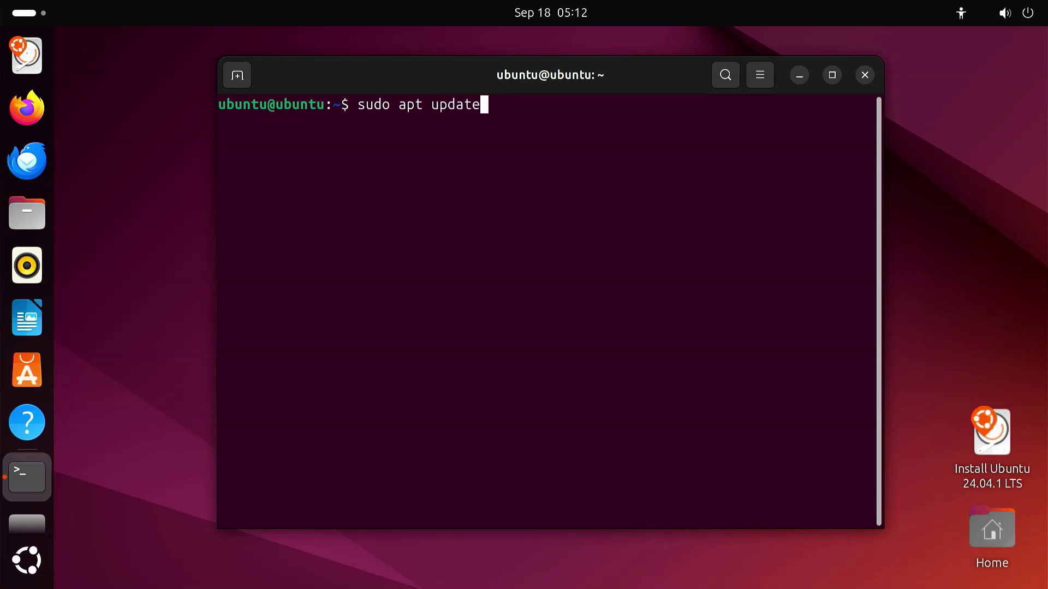
{"action": "key", "text": "Return"}
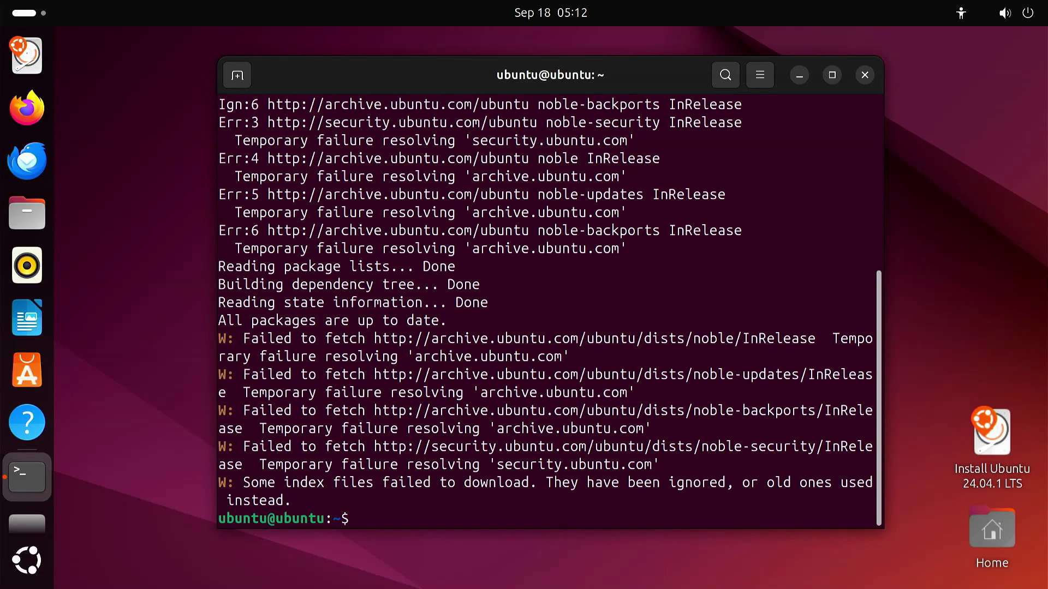
{"action": "type", "text": "sudo apt install gparted"}
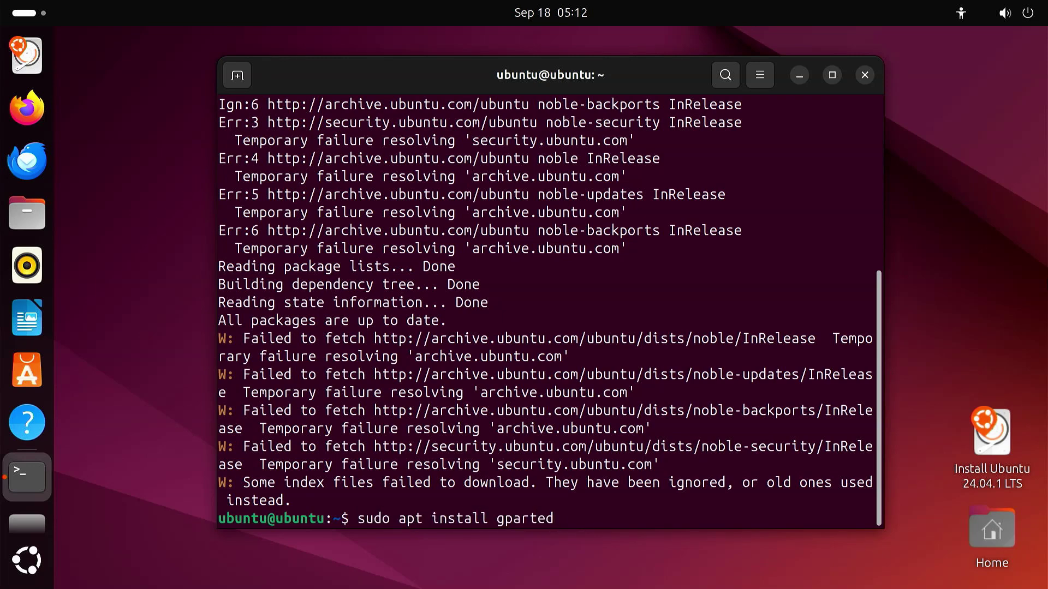
{"action": "key", "text": "Return"}
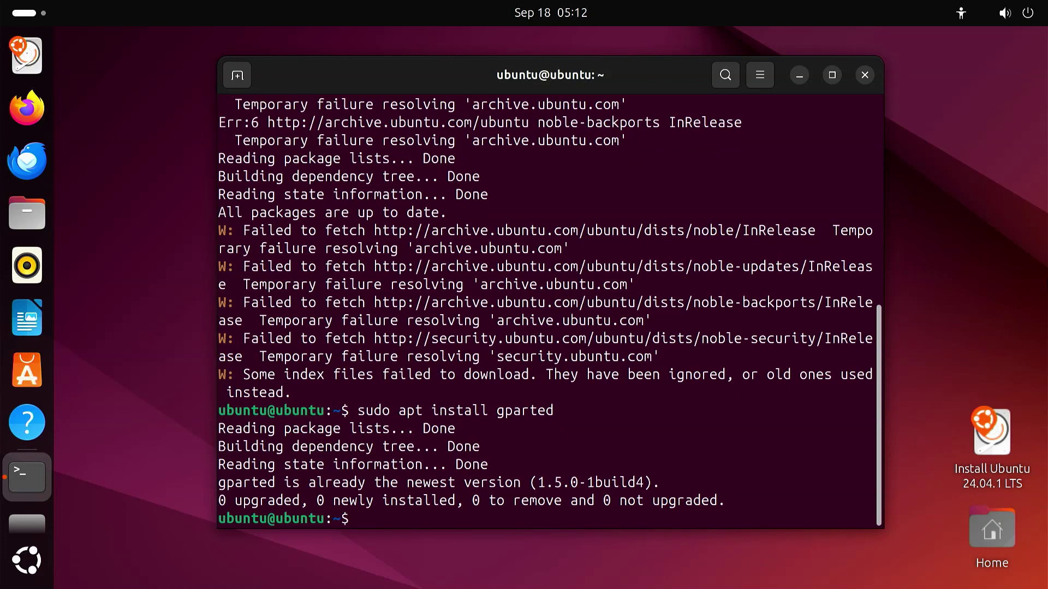
{"action": "type", "text": "sudo gparted"}
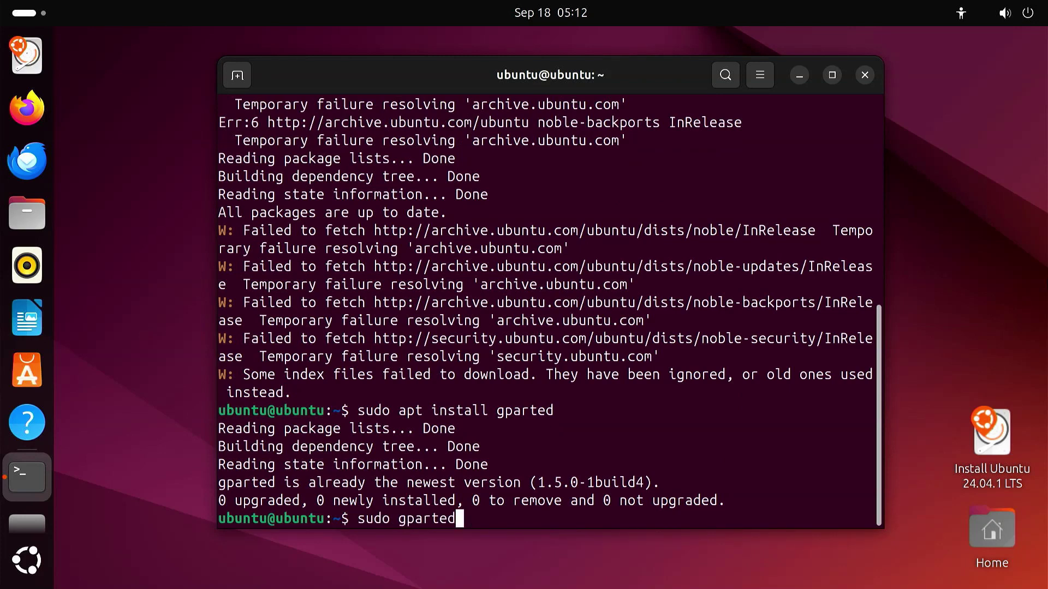
Step: Launch GParted as root and select the /dev/nvme0n1p2 partition
{"action": "key", "text": "Return"}
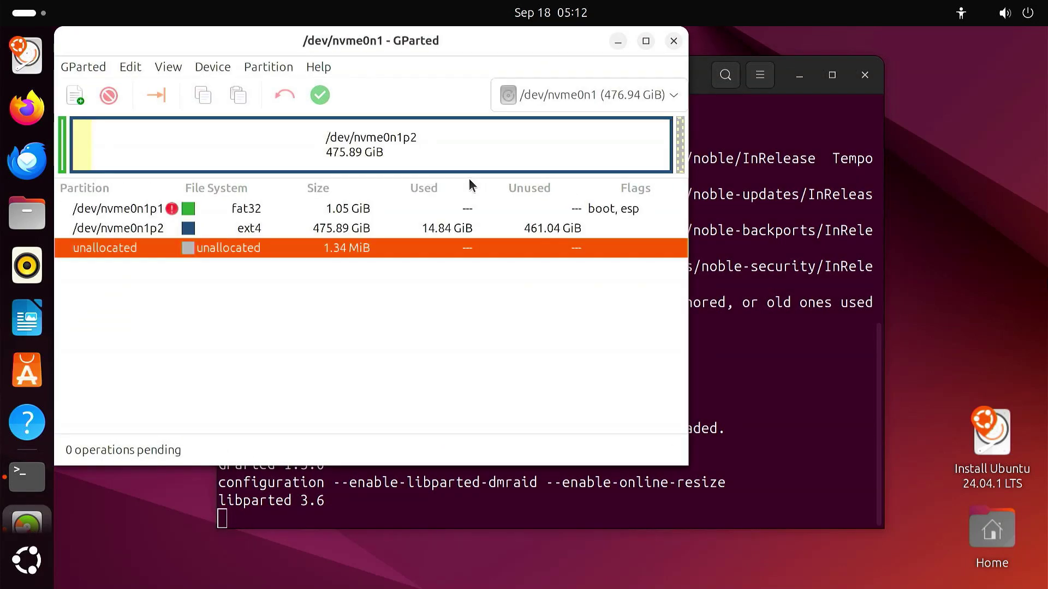
{"action": "left_click", "coordinate": [788, 90]}
{"action": "left_click", "coordinate": [797, 79]}
{"action": "left_click", "coordinate": [328, 167]}
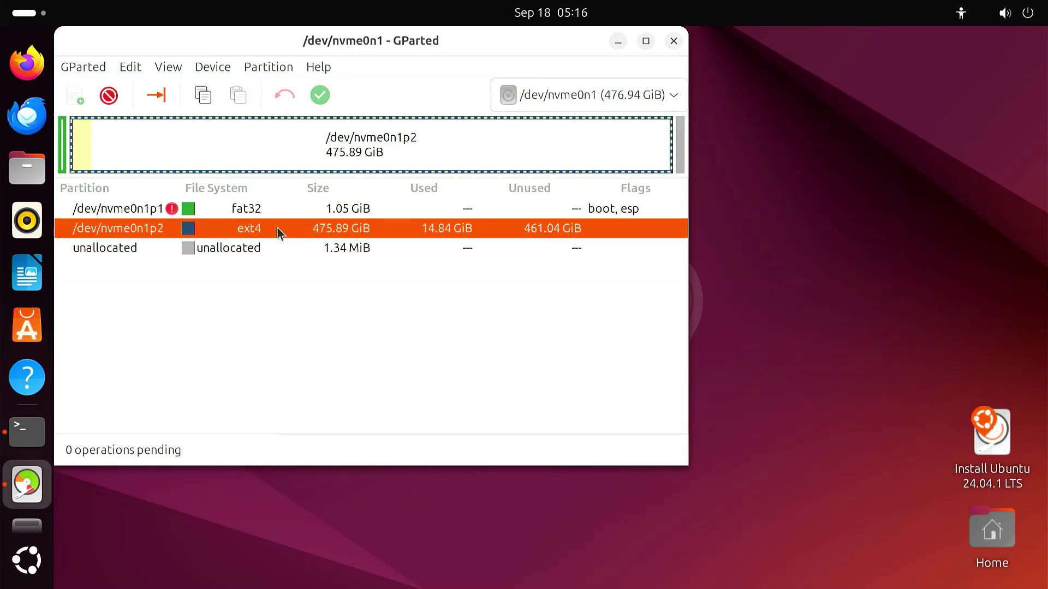
{"action": "left_click", "coordinate": [278, 230]}
Step: Queue a Resize/Move of /dev/nvme0n1p2 with 100000 MiB free space preceding
{"action": "right_click", "coordinate": [278, 231]}
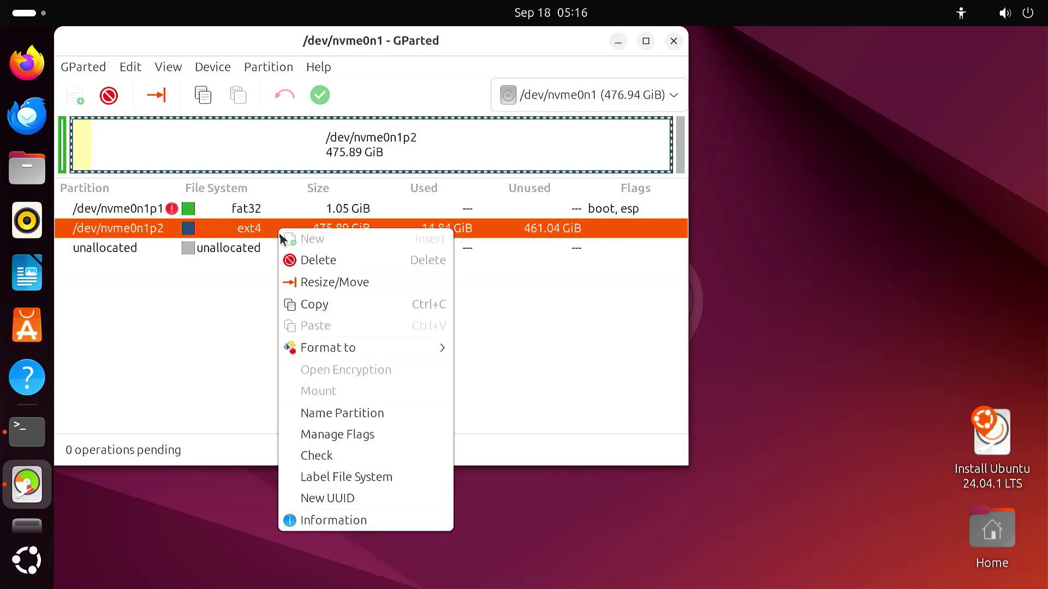
{"action": "left_click", "coordinate": [379, 283]}
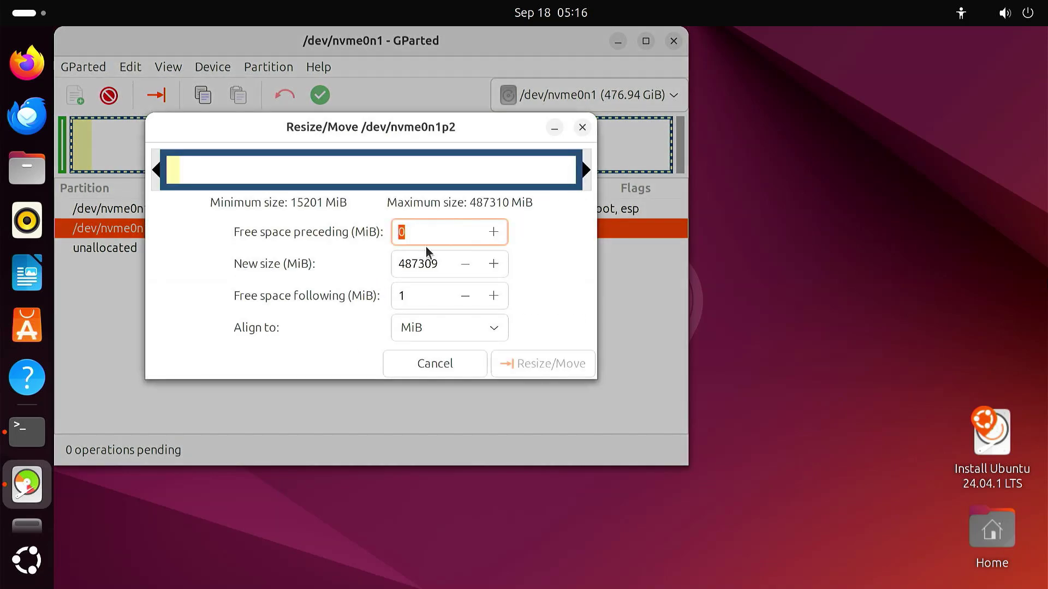
{"action": "type", "text": "100000"}
{"action": "key", "text": "Return"}
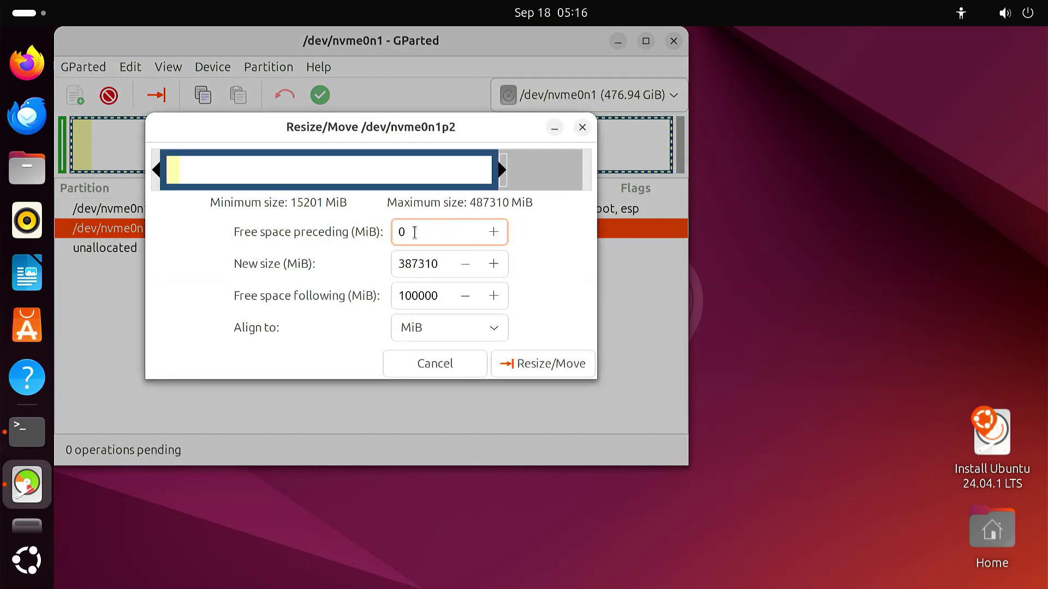
{"action": "key", "text": "BackSpace"}
{"action": "type", "text": "100000"}
{"action": "double_click", "coordinate": [457, 242]}
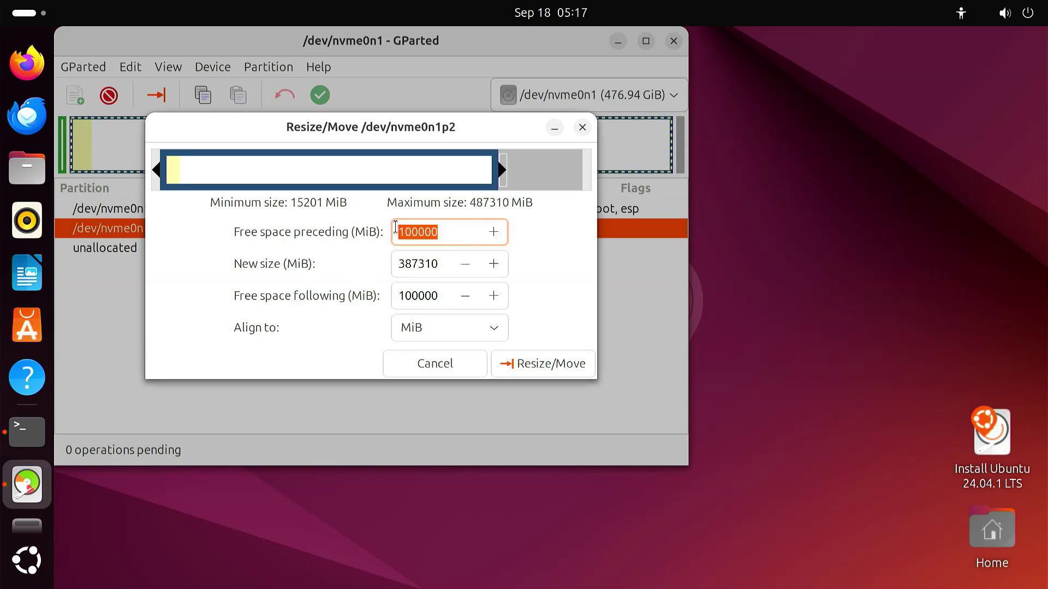
{"action": "left_click", "coordinate": [550, 370]}
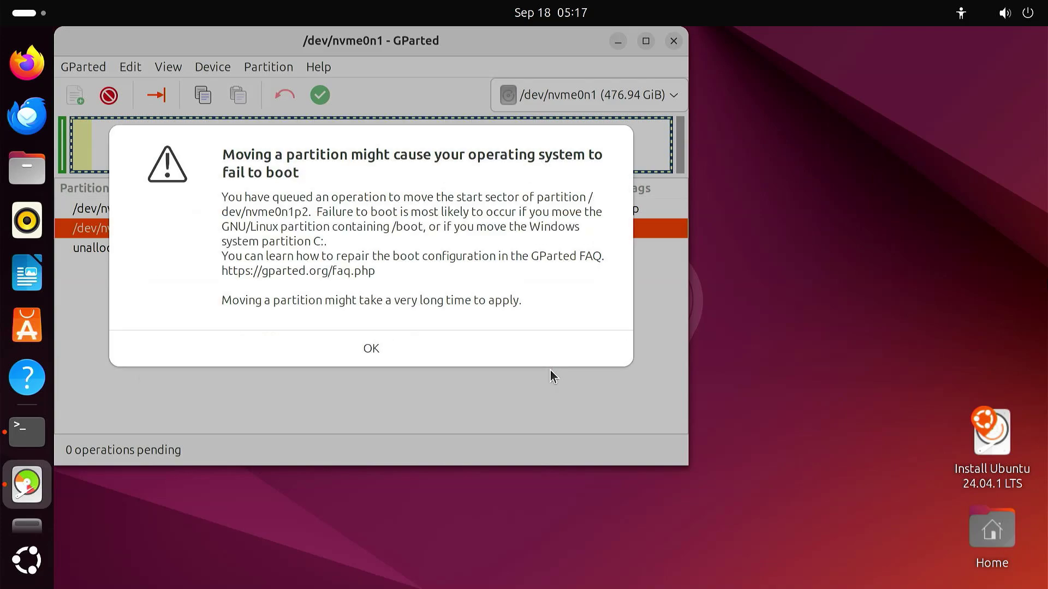
{"action": "left_click", "coordinate": [409, 351]}
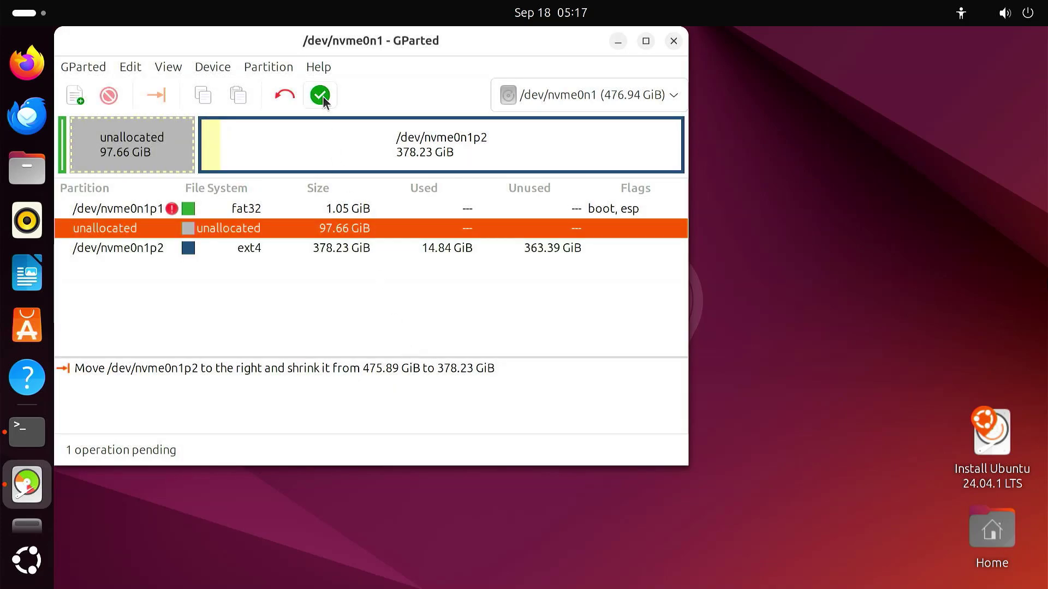
Step: Apply the pending partition operation to disk and close the summary
{"action": "left_click", "coordinate": [322, 96]}
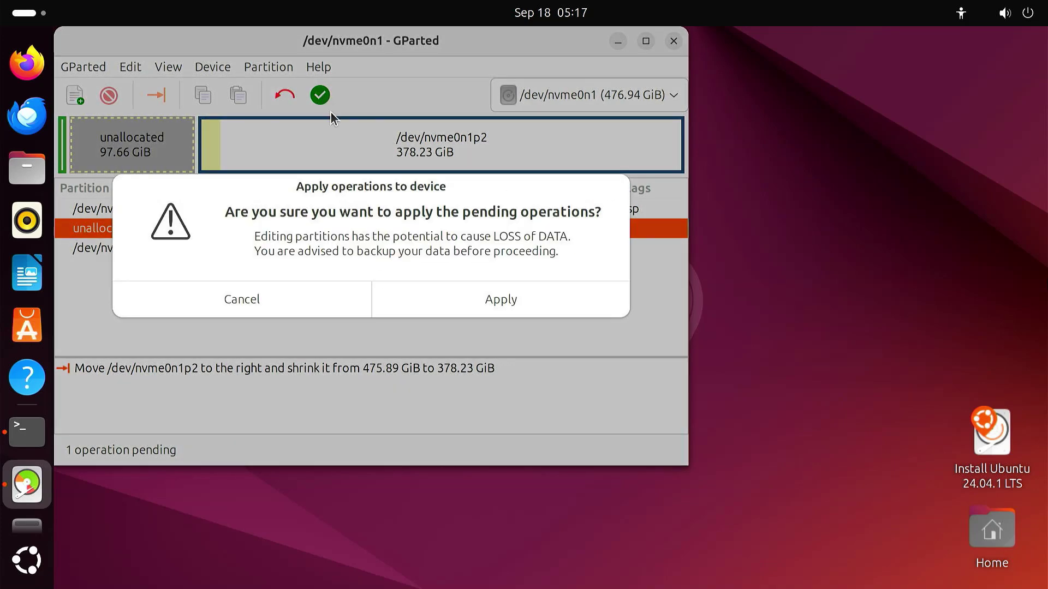
{"action": "left_click", "coordinate": [498, 309]}
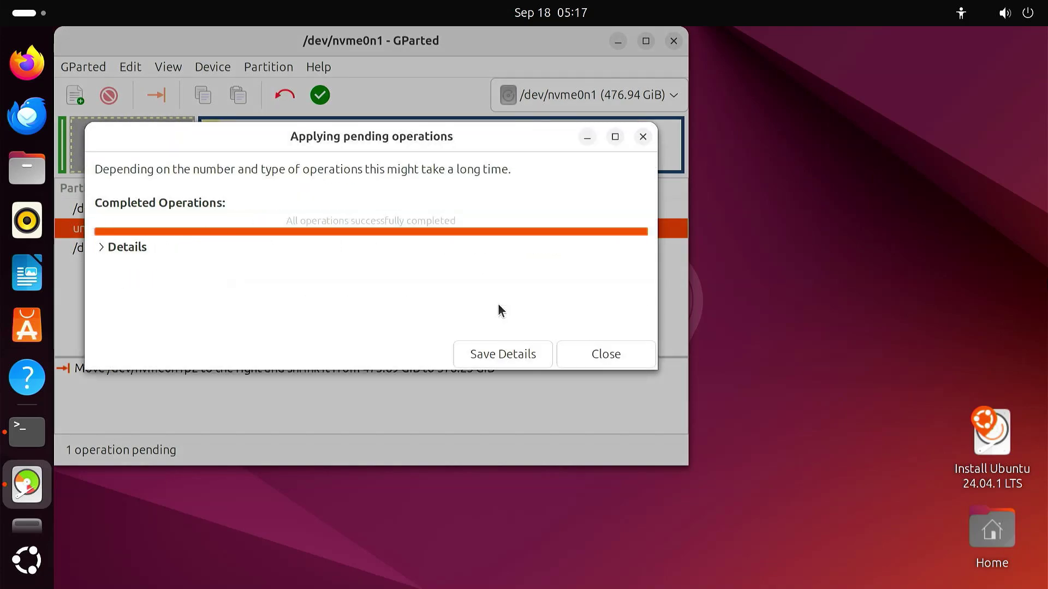
{"action": "left_click", "coordinate": [604, 354]}
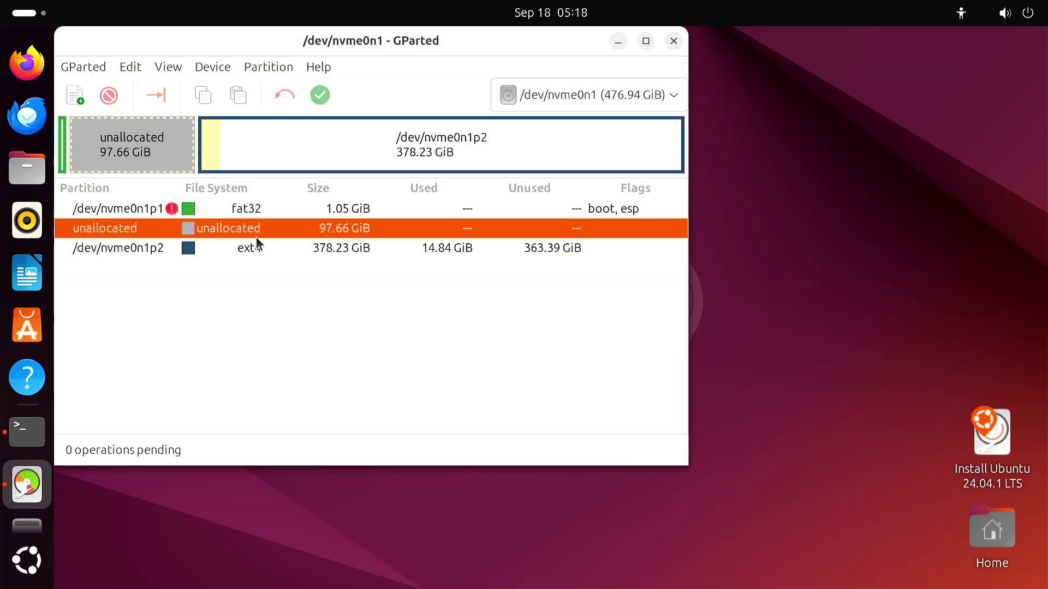
Step: Close GParted and restart the computer from the system menu
{"action": "left_click", "coordinate": [674, 42]}
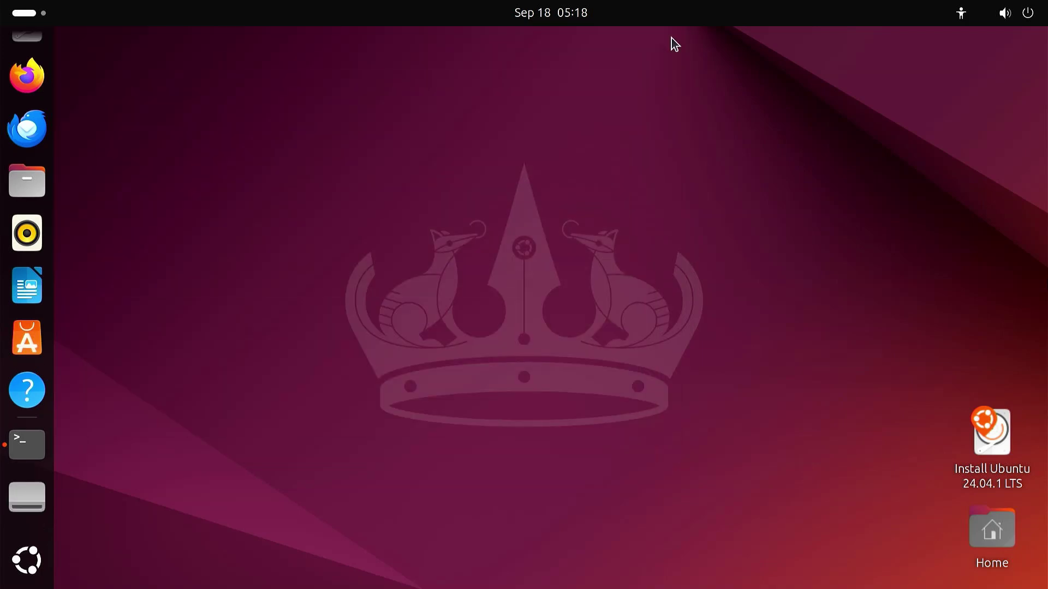
{"action": "left_click", "coordinate": [1032, 17]}
{"action": "left_click", "coordinate": [1013, 63]}
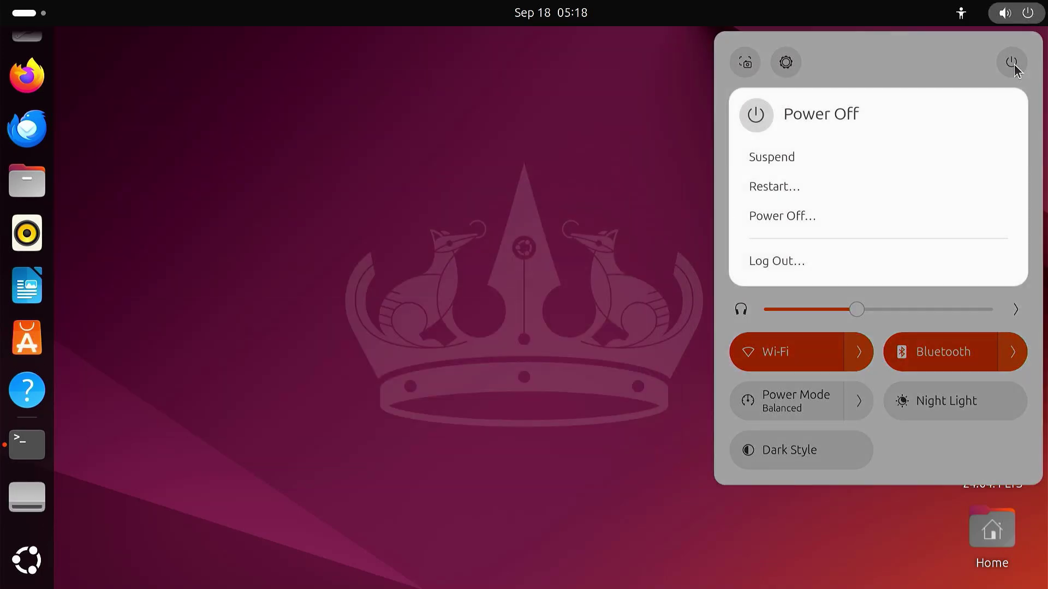
{"action": "left_click", "coordinate": [819, 186]}
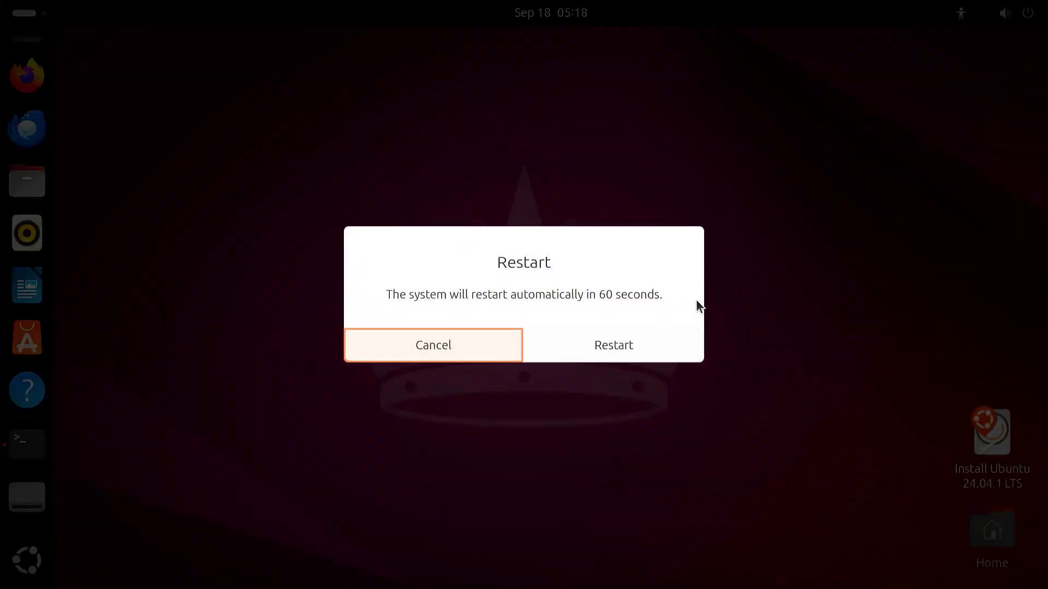
{"action": "left_click", "coordinate": [643, 344]}
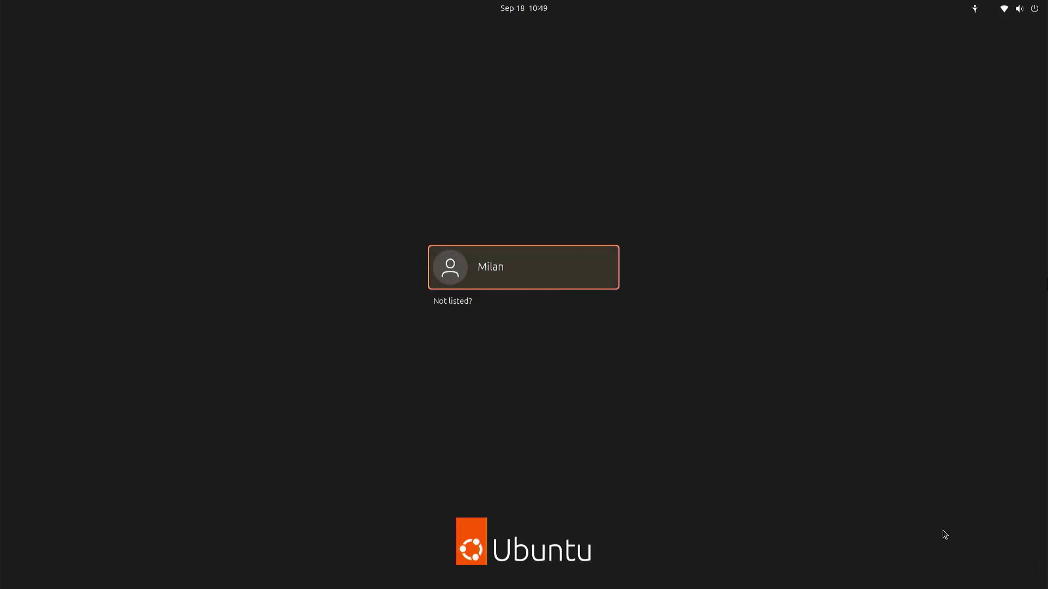
Step: Sign in to the Ubuntu user account with its password
{"action": "left_click", "coordinate": [603, 280]}
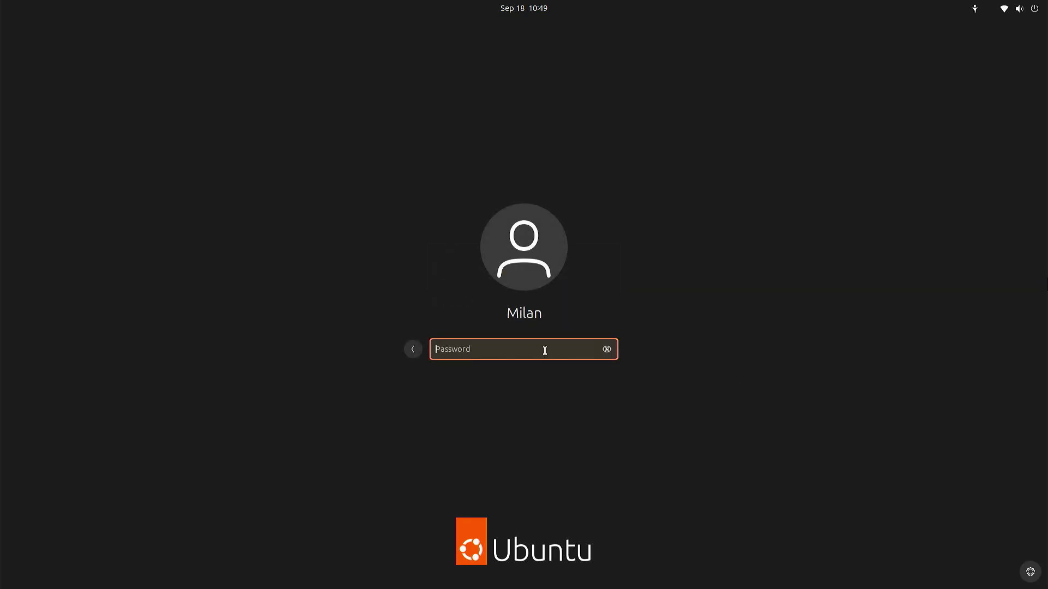
{"action": "type", "text": "*********"}
{"action": "key", "text": "Return"}
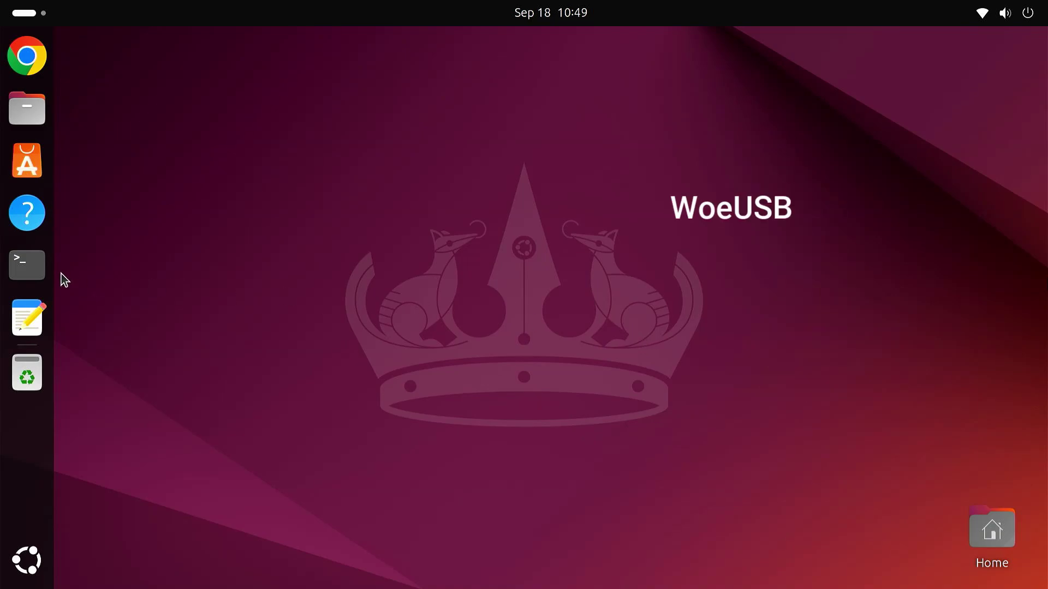
Step: Arrange a Terminal and the Install Gparted.txt notes side by side
{"action": "left_click", "coordinate": [43, 263]}
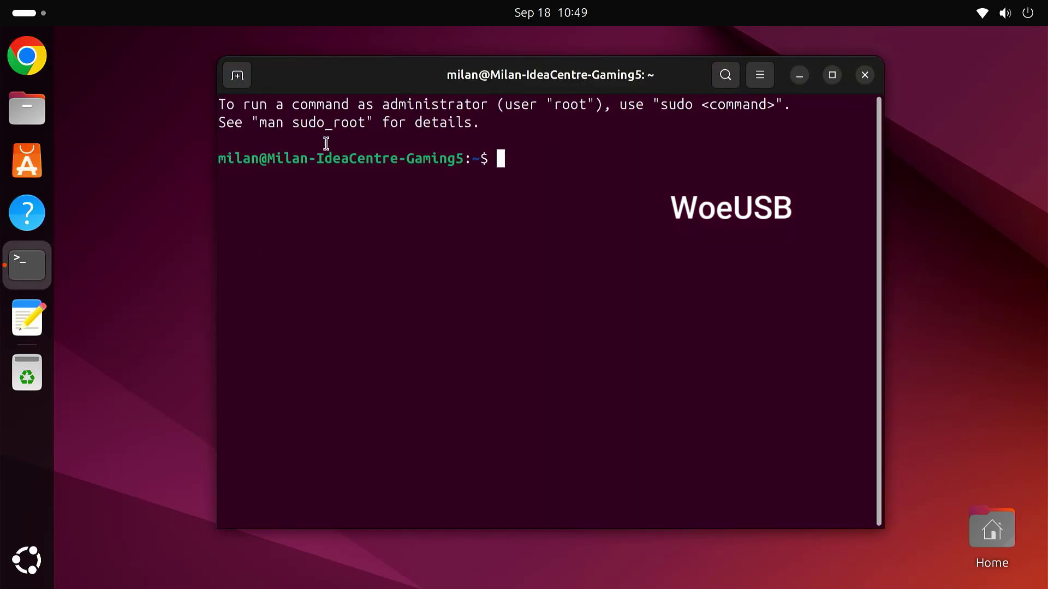
{"action": "left_click_drag", "start_coordinate": [344, 76], "coordinate": [210, 63]}
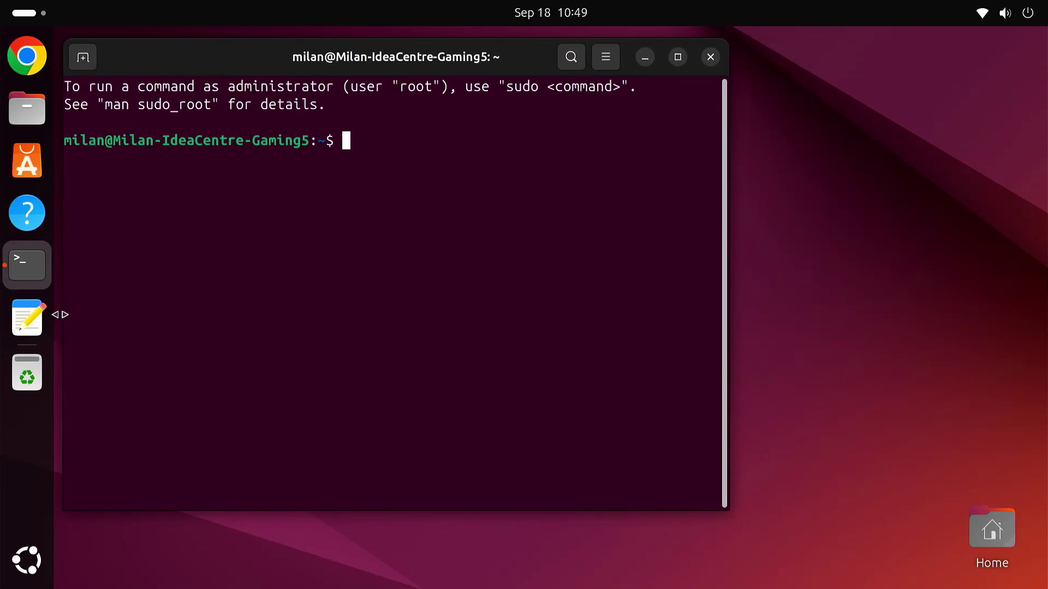
{"action": "left_click", "coordinate": [26, 322]}
{"action": "left_click_drag", "start_coordinate": [409, 51], "coordinate": [771, 250]}
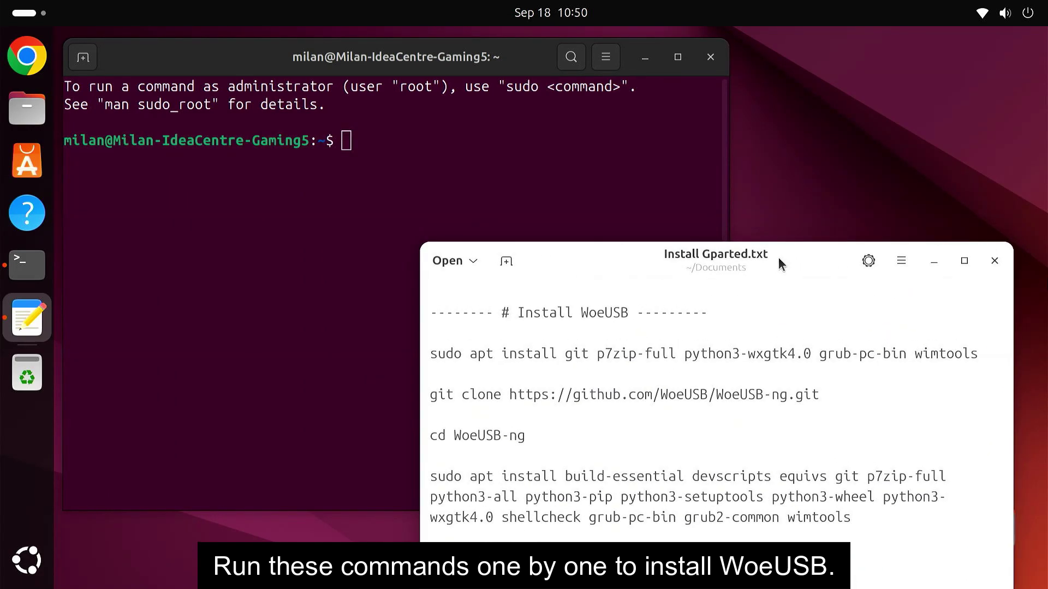
Step: Copy the WoeUSB dependency apt install command from the notes and run it, confirming with Y
{"action": "left_click_drag", "start_coordinate": [431, 354], "coordinate": [997, 354]}
{"action": "right_click", "coordinate": [852, 359]}
{"action": "left_click", "coordinate": [902, 402]}
{"action": "right_click", "coordinate": [366, 151]}
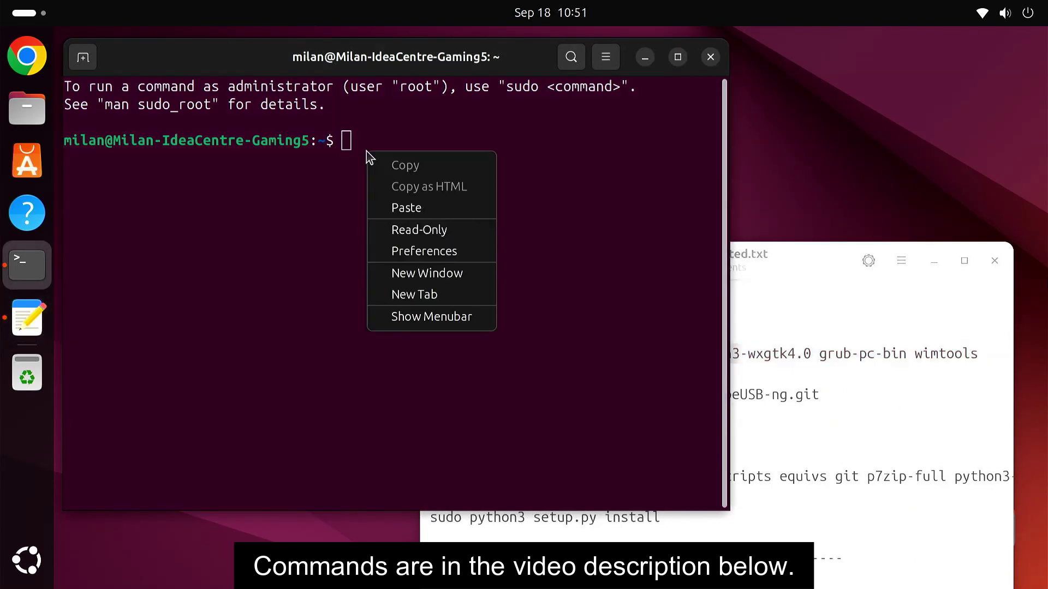
{"action": "left_click", "coordinate": [425, 208]}
{"action": "key", "text": "Return"}
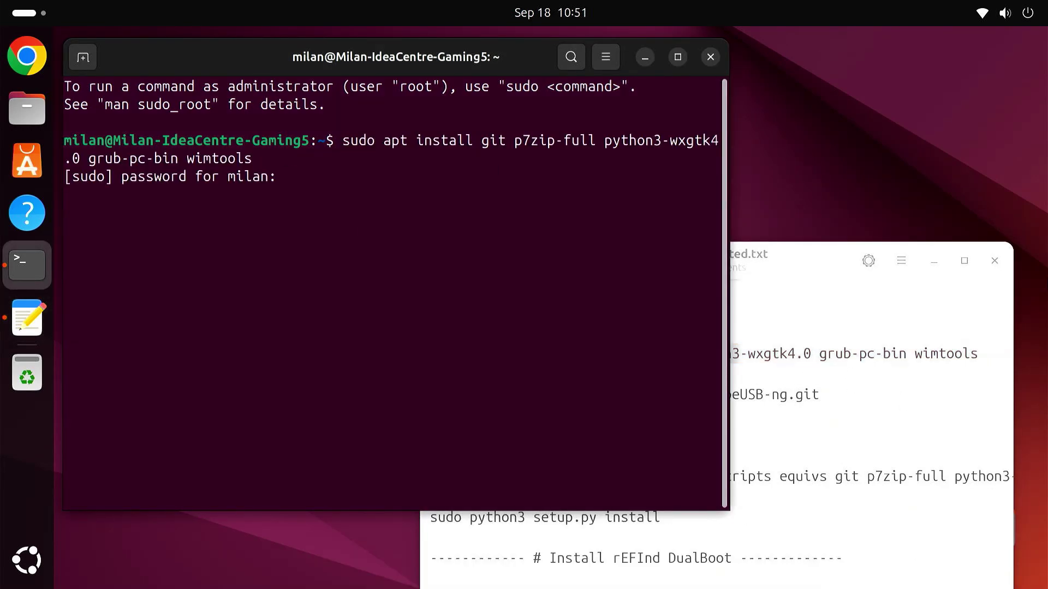
{"action": "key", "text": "Return"}
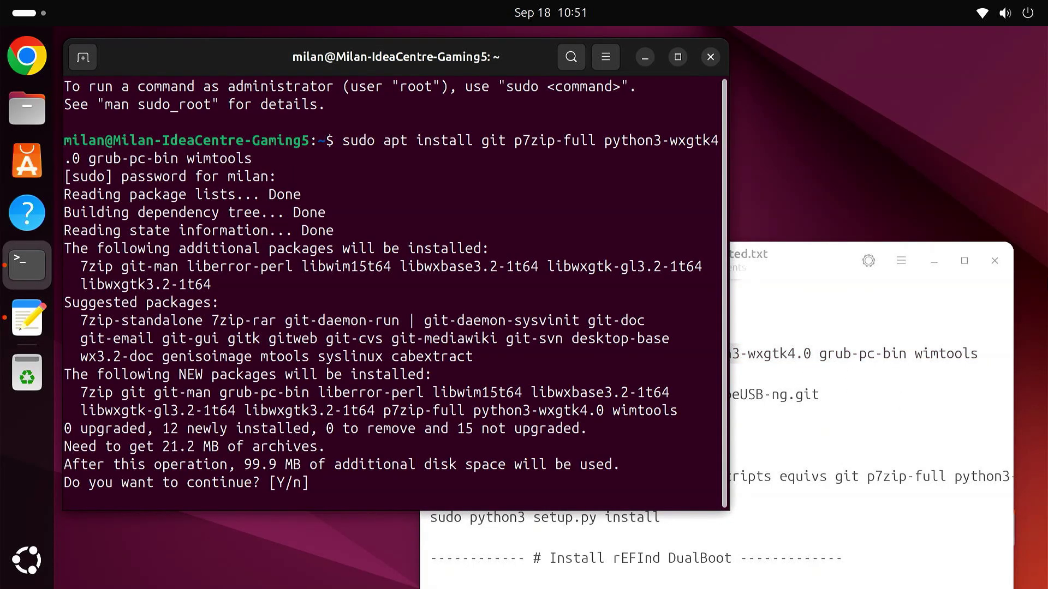
{"action": "type", "text": "Y"}
{"action": "key", "text": "Return"}
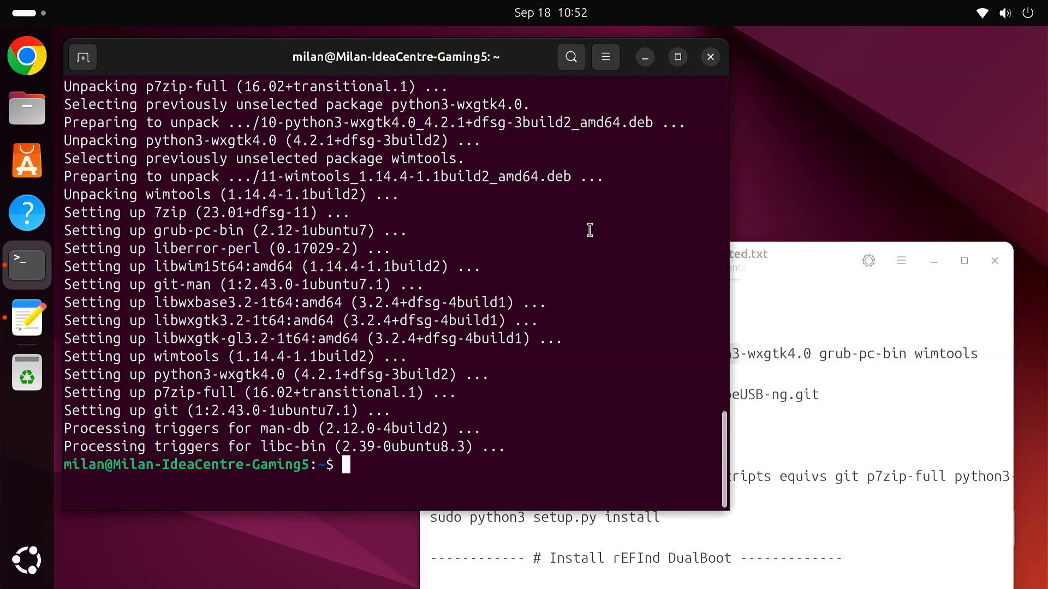
Step: Copy the git clone command for WoeUSB-ng from the notes and run it
{"action": "left_click", "coordinate": [785, 364]}
{"action": "left_click_drag", "start_coordinate": [432, 393], "coordinate": [818, 400]}
{"action": "right_click", "coordinate": [797, 395]}
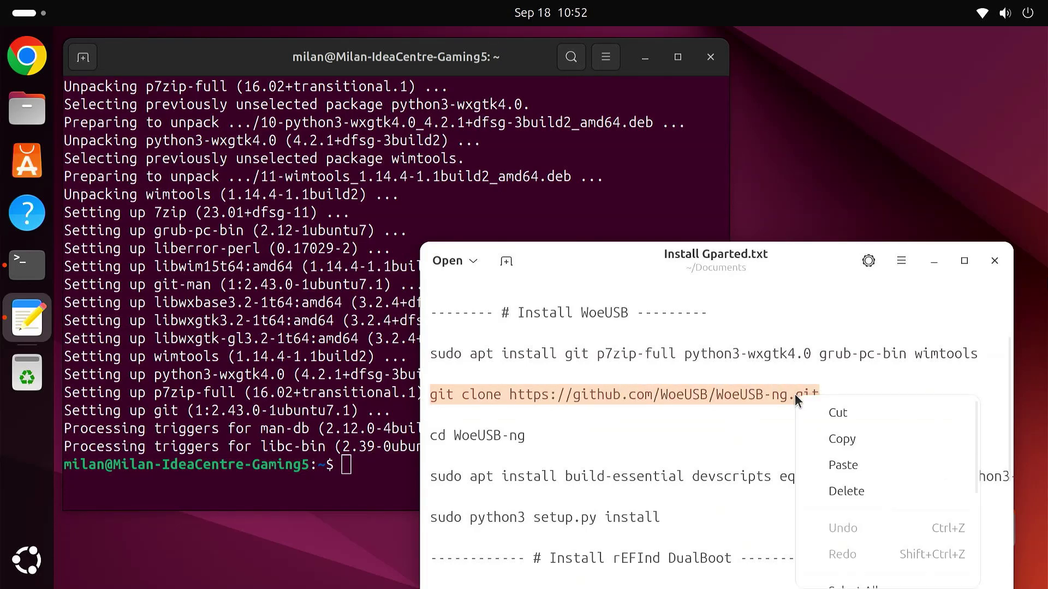
{"action": "left_click", "coordinate": [839, 436]}
{"action": "left_click", "coordinate": [366, 463]}
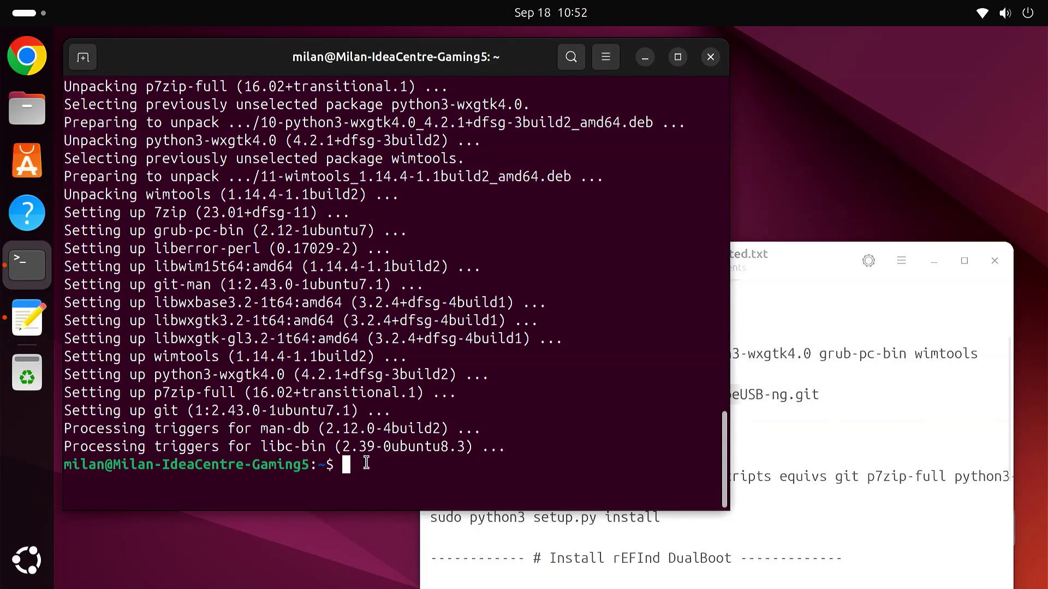
{"action": "right_click", "coordinate": [366, 463]}
{"action": "left_click", "coordinate": [430, 340]}
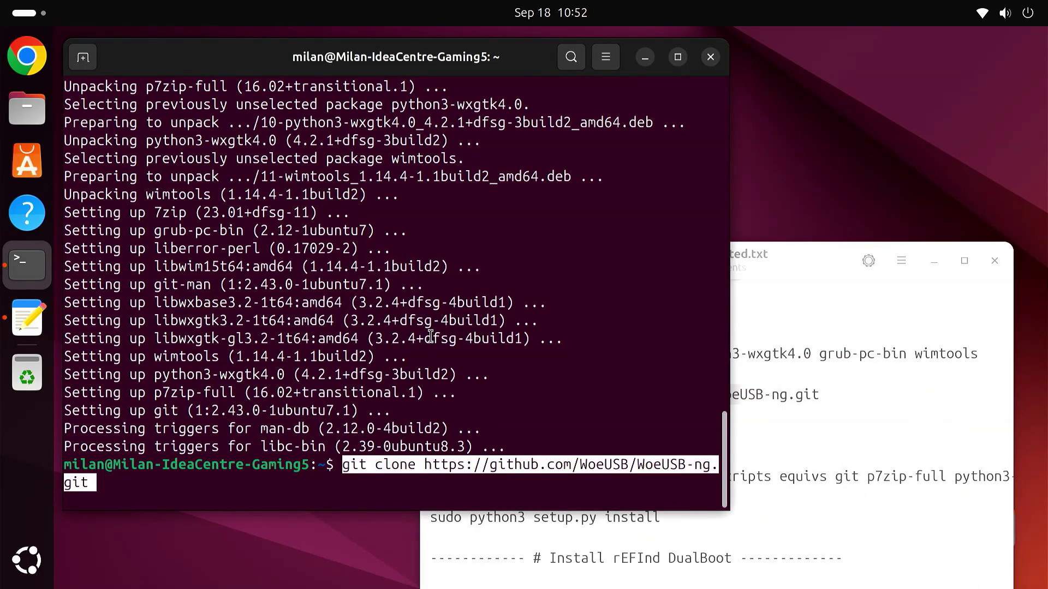
{"action": "key", "text": "Return"}
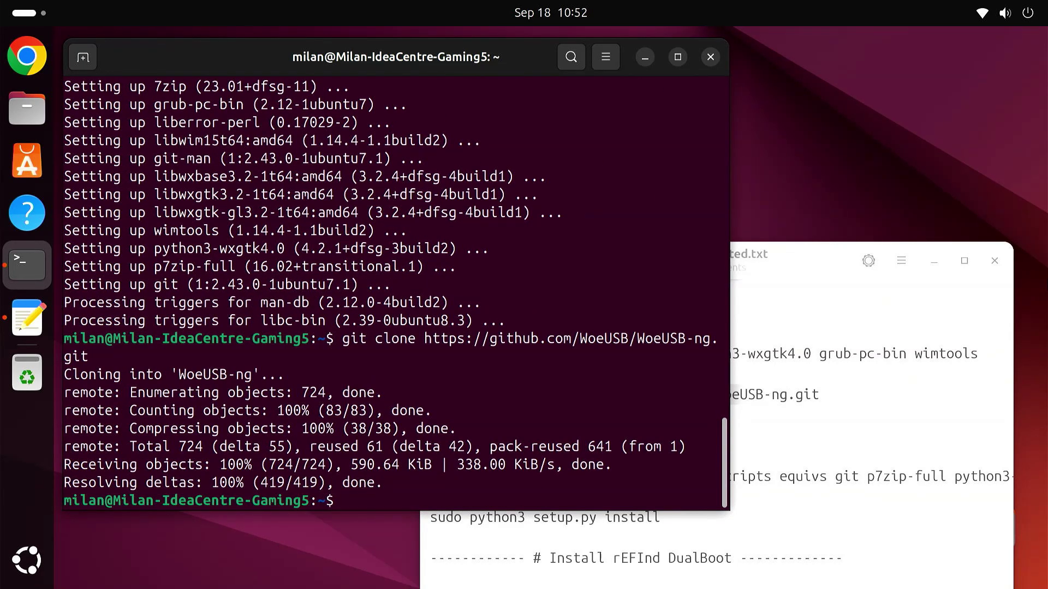
Step: Copy and run cd WoeUSB-ng to enter the cloned folder
{"action": "left_click", "coordinate": [792, 461]}
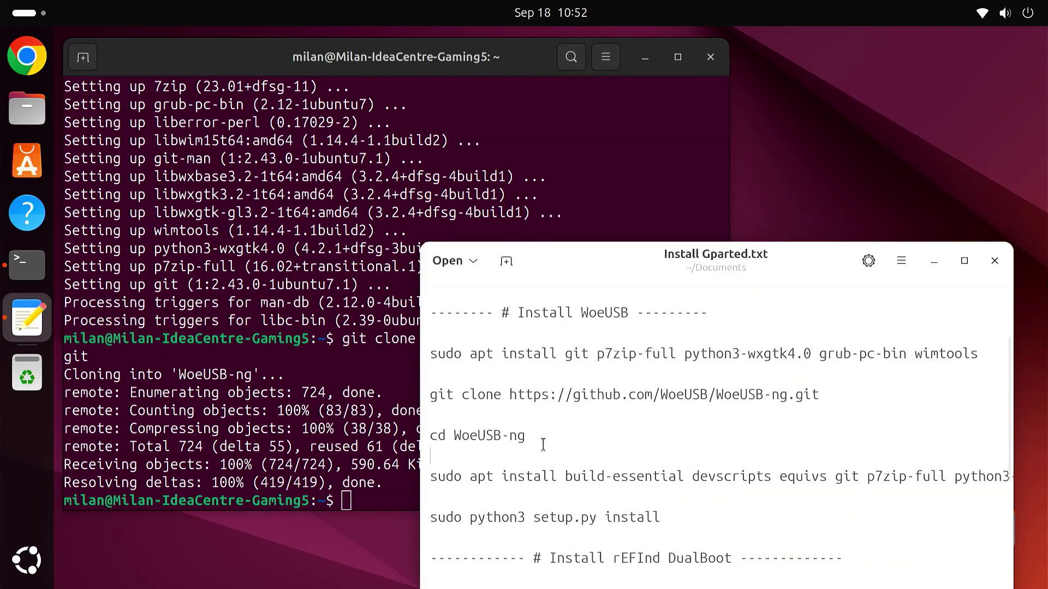
{"action": "left_click_drag", "start_coordinate": [540, 440], "coordinate": [429, 437]}
{"action": "right_click", "coordinate": [446, 437]}
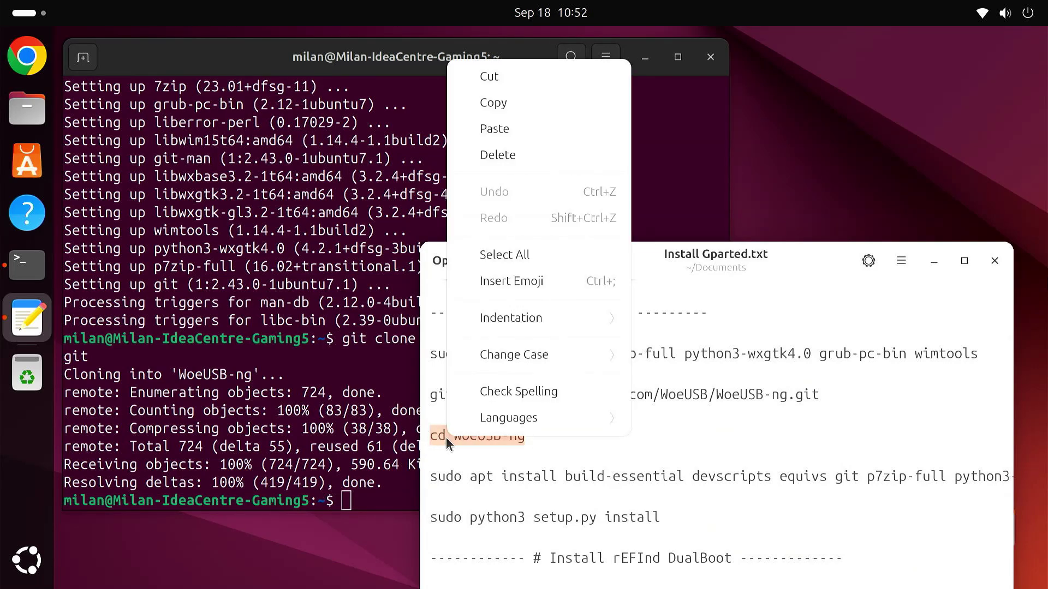
{"action": "left_click", "coordinate": [513, 104]}
{"action": "left_click", "coordinate": [377, 498]}
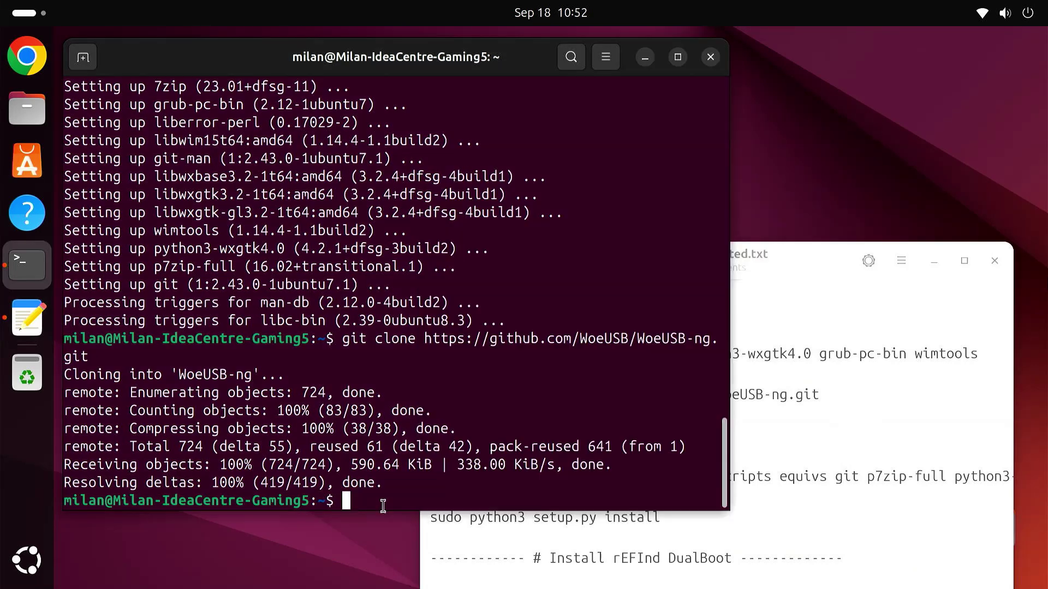
{"action": "right_click", "coordinate": [382, 499]}
{"action": "left_click", "coordinate": [440, 385]}
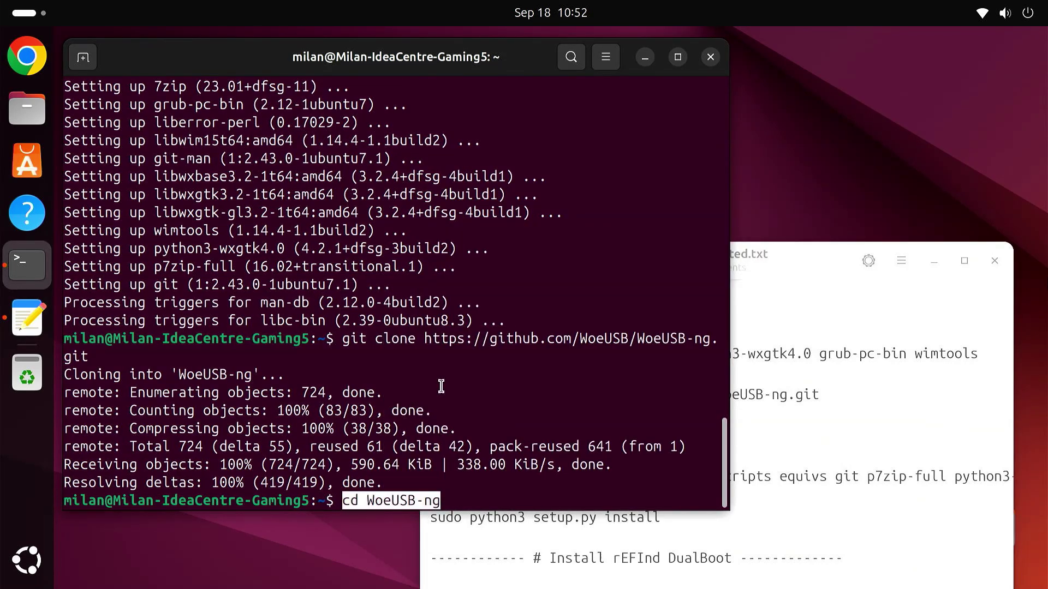
{"action": "key", "text": "Return"}
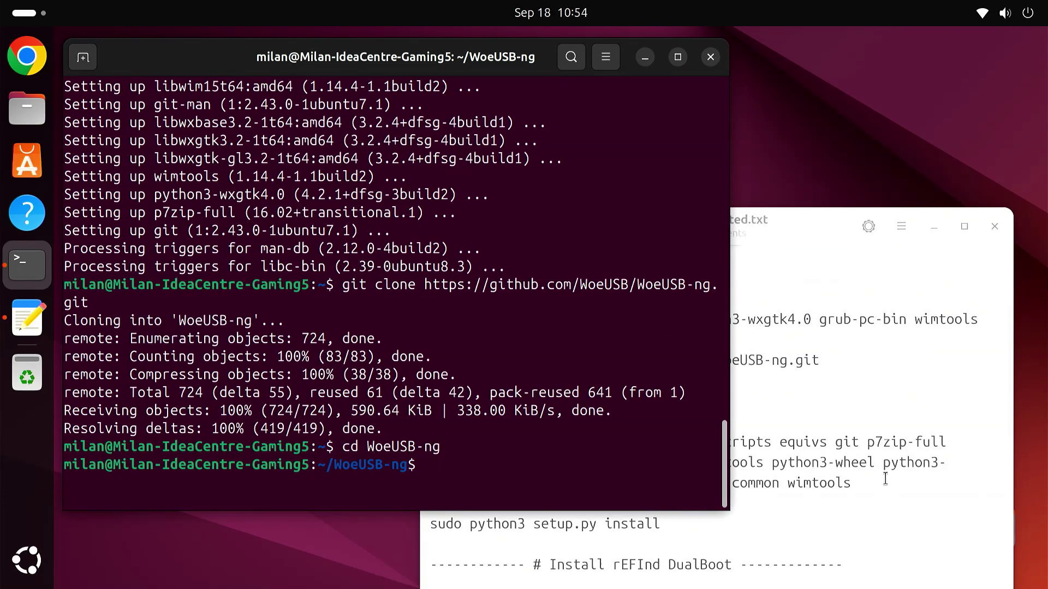
Step: Copy and run the build dependencies install command, confirming the 215 packages
{"action": "left_click", "coordinate": [874, 467]}
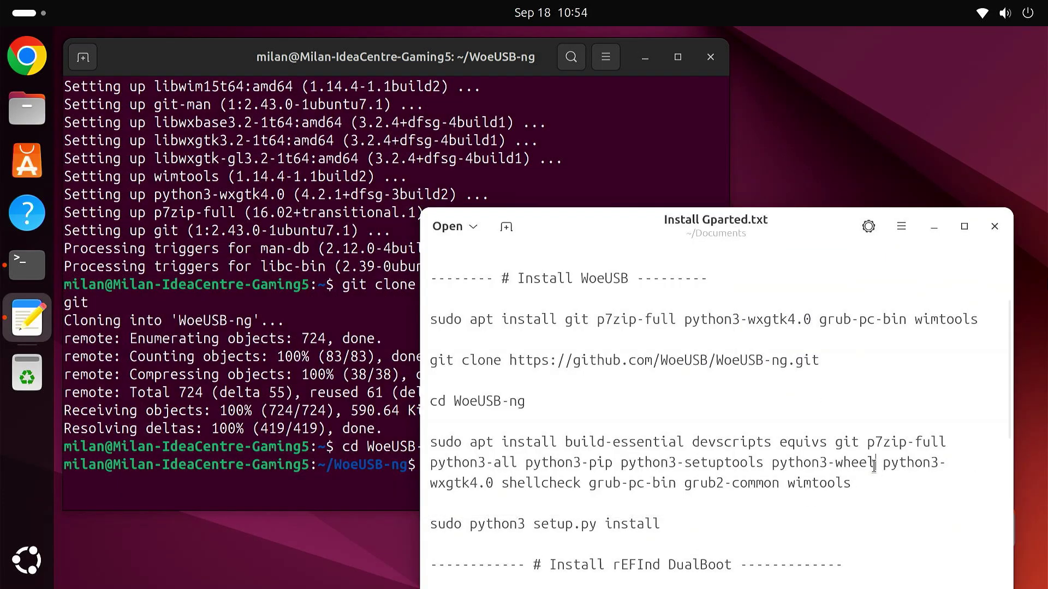
{"action": "left_click_drag", "start_coordinate": [433, 442], "coordinate": [878, 485]}
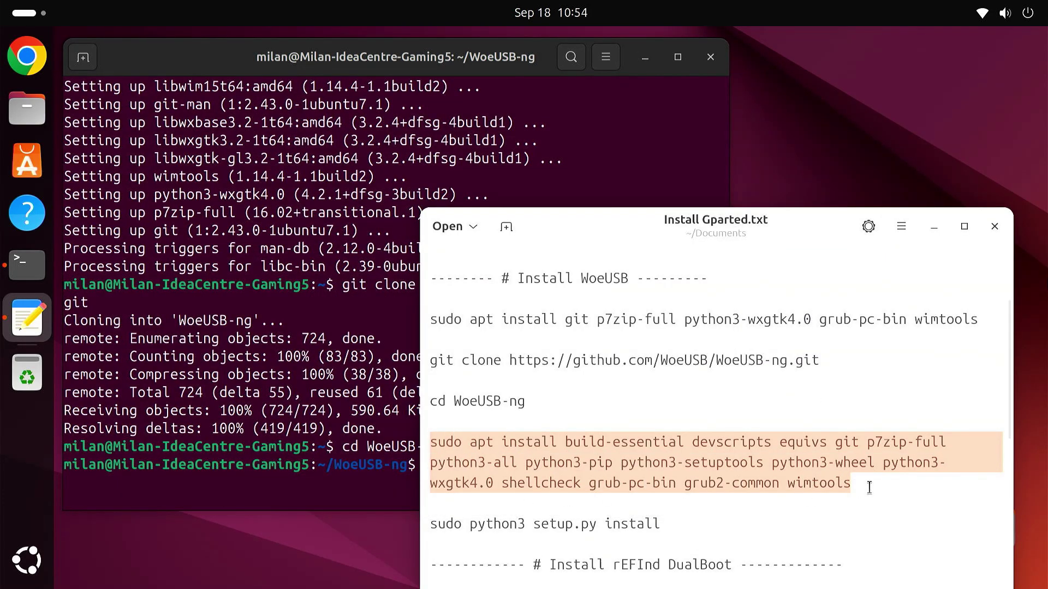
{"action": "right_click", "coordinate": [729, 471]}
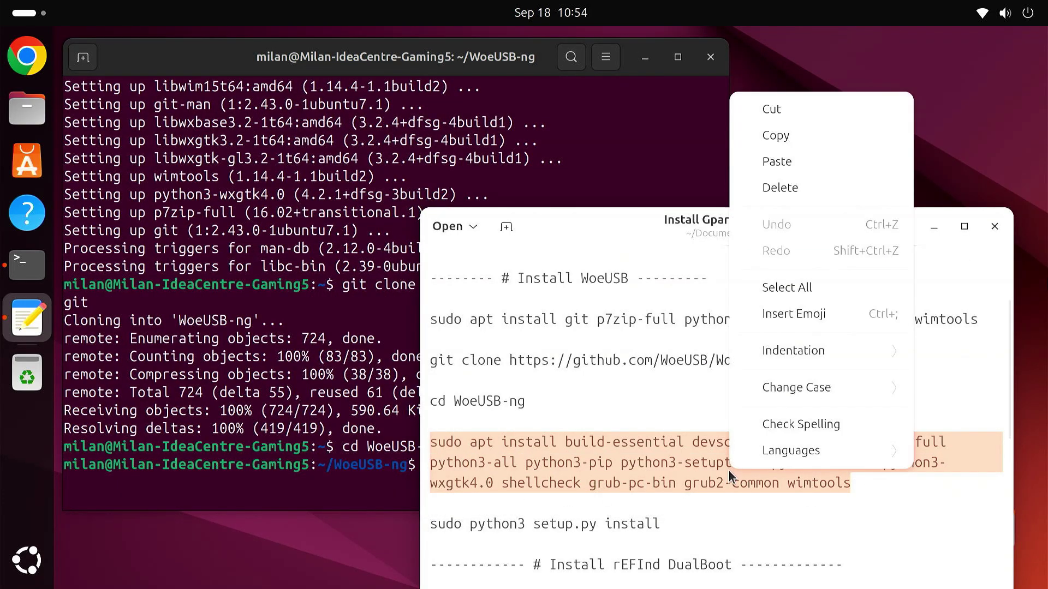
{"action": "left_click", "coordinate": [775, 135]}
{"action": "left_click", "coordinate": [385, 491]}
{"action": "right_click", "coordinate": [437, 478]}
{"action": "left_click", "coordinate": [476, 354]}
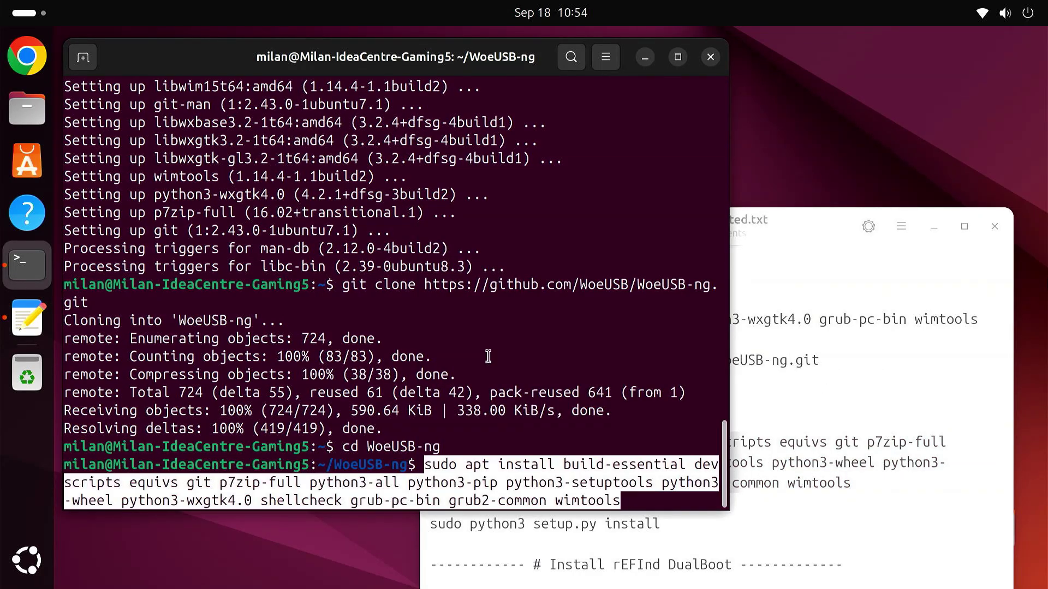
{"action": "key", "text": "Return"}
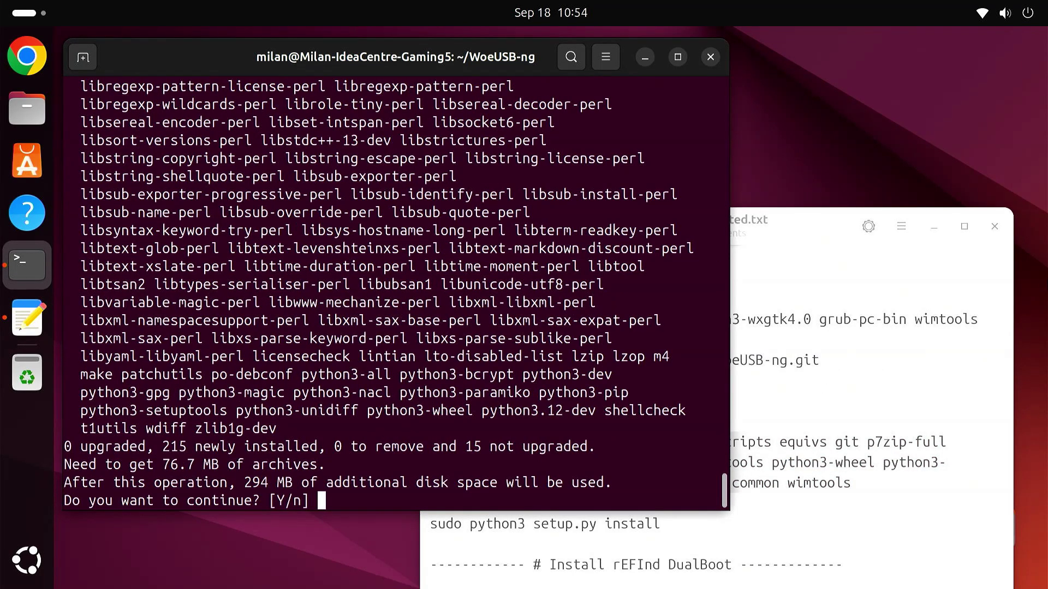
{"action": "key", "text": "Return"}
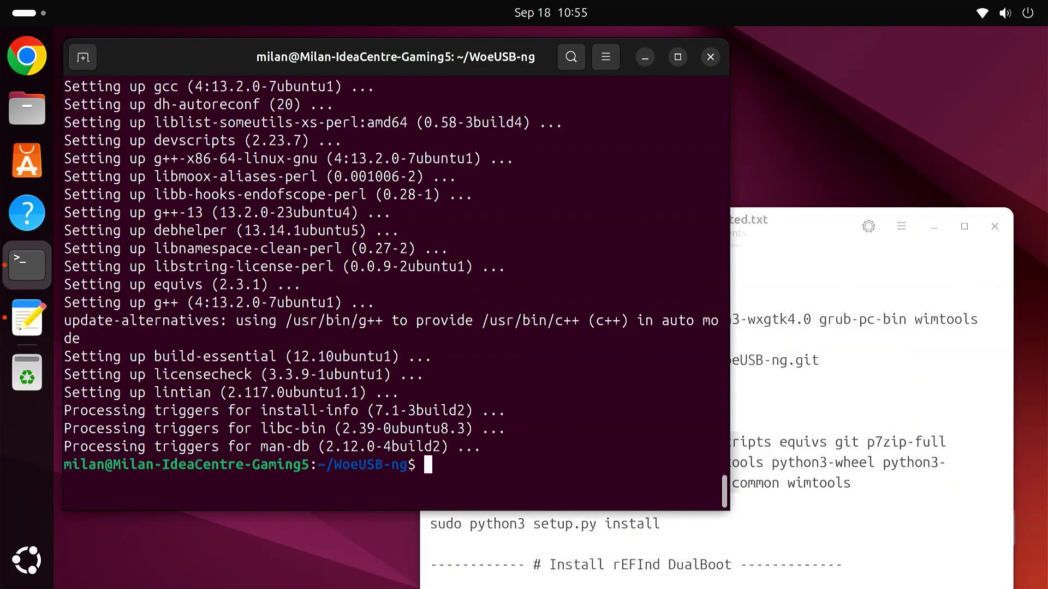
Step: Copy and run the setup.py install command, then close the terminal
{"action": "left_click", "coordinate": [707, 528]}
{"action": "left_click_drag", "start_coordinate": [661, 525], "coordinate": [424, 525]}
{"action": "right_click", "coordinate": [439, 528]}
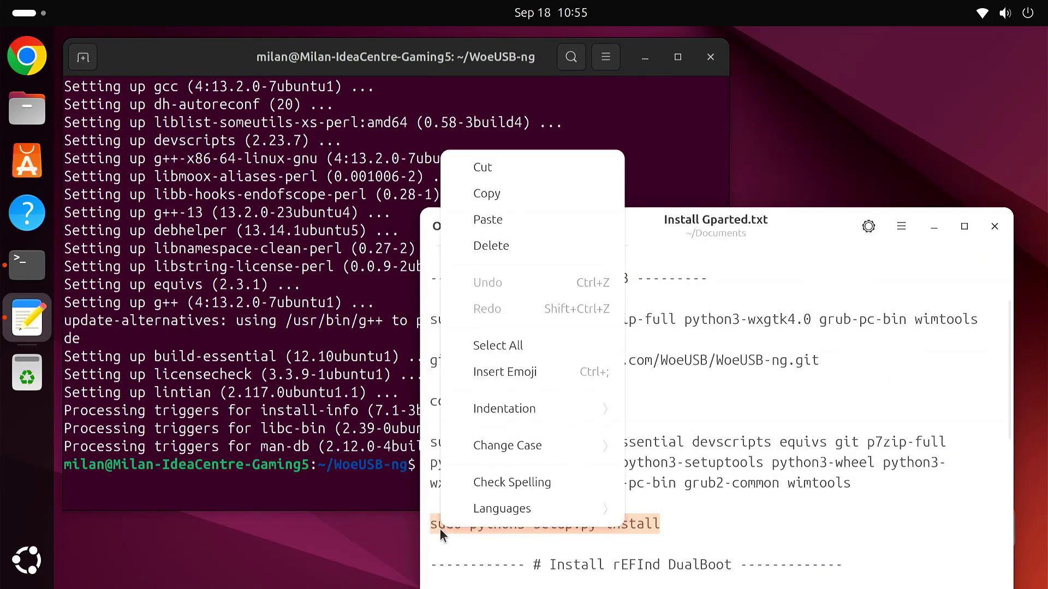
{"action": "left_click", "coordinate": [503, 193]}
{"action": "left_click", "coordinate": [369, 496]}
{"action": "right_click", "coordinate": [438, 467]}
{"action": "left_click", "coordinate": [503, 346]}
{"action": "key", "text": "Return"}
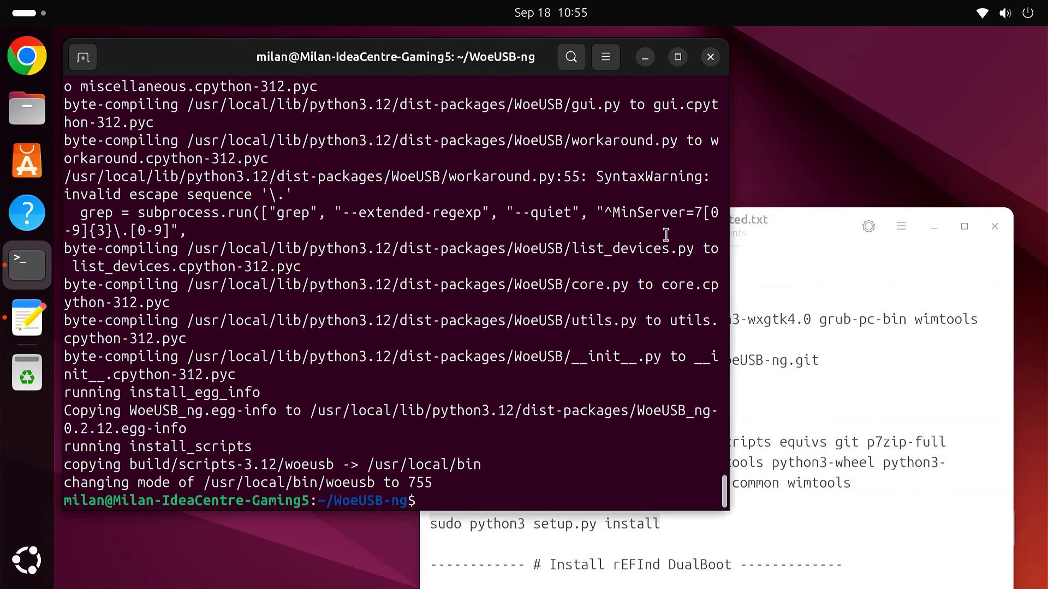
{"action": "left_click", "coordinate": [713, 61]}
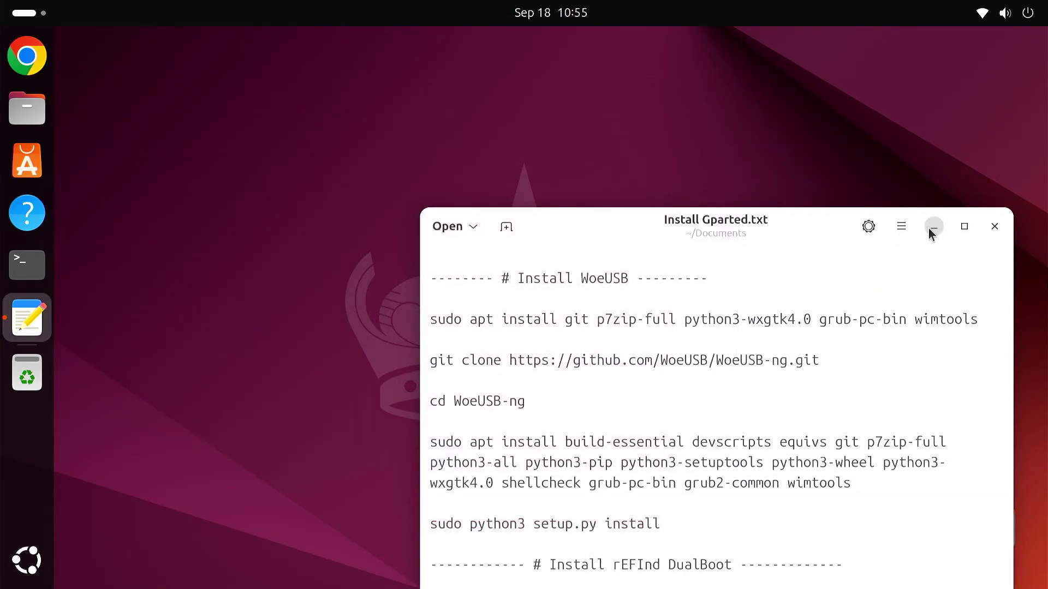
Step: Hide the notes, launch WoeUSB-ng with the administrator password, then minimize its window
{"action": "left_click", "coordinate": [932, 230]}
{"action": "left_click", "coordinate": [30, 567]}
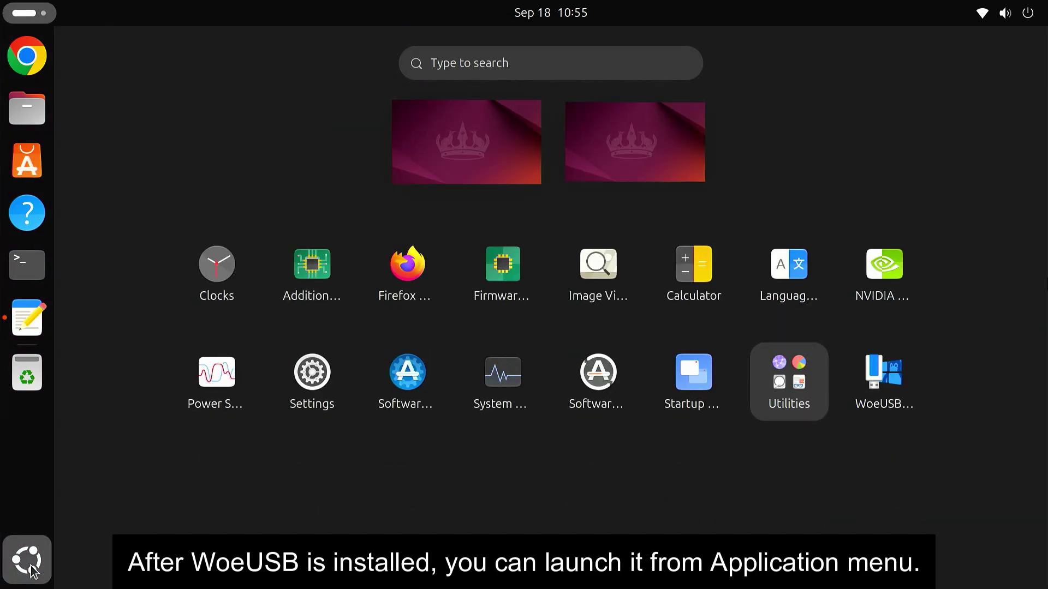
{"action": "left_click", "coordinate": [884, 394]}
{"action": "type", "text": "********"}
{"action": "key", "text": "Return"}
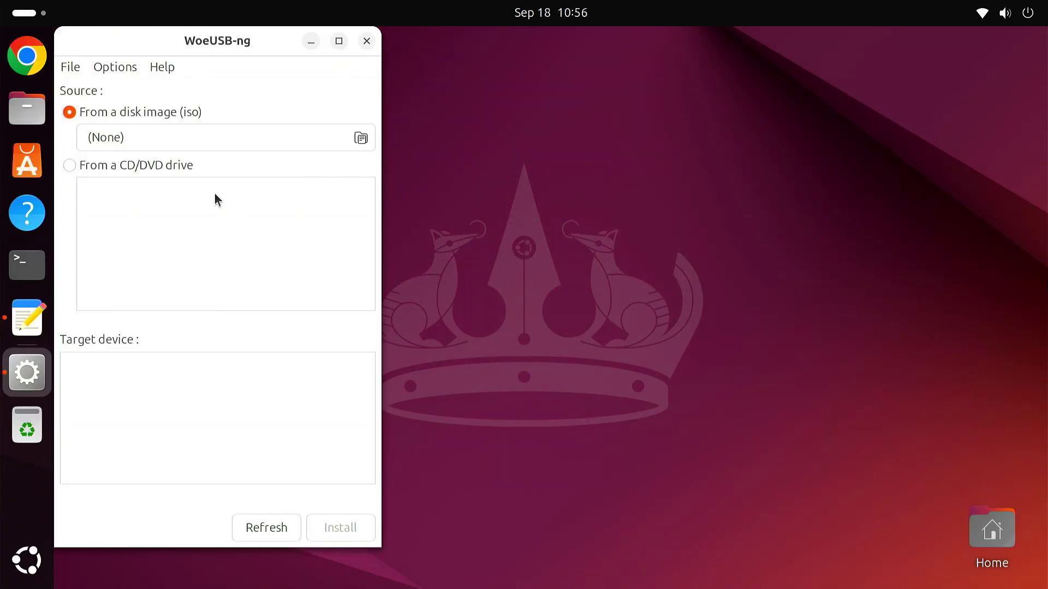
{"action": "mouse_move", "coordinate": [166, 48]}
{"action": "left_mouse_down"}
{"action": "mouse_move", "coordinate": [183, 50]}
{"action": "mouse_move", "coordinate": [173, 51]}
{"action": "left_mouse_up"}
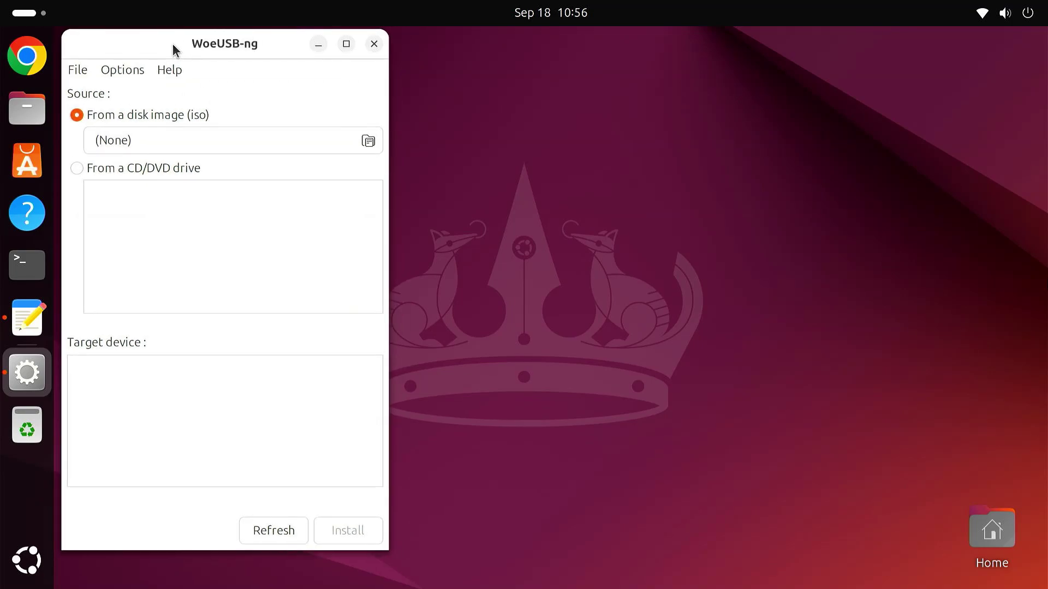
{"action": "left_click", "coordinate": [319, 44]}
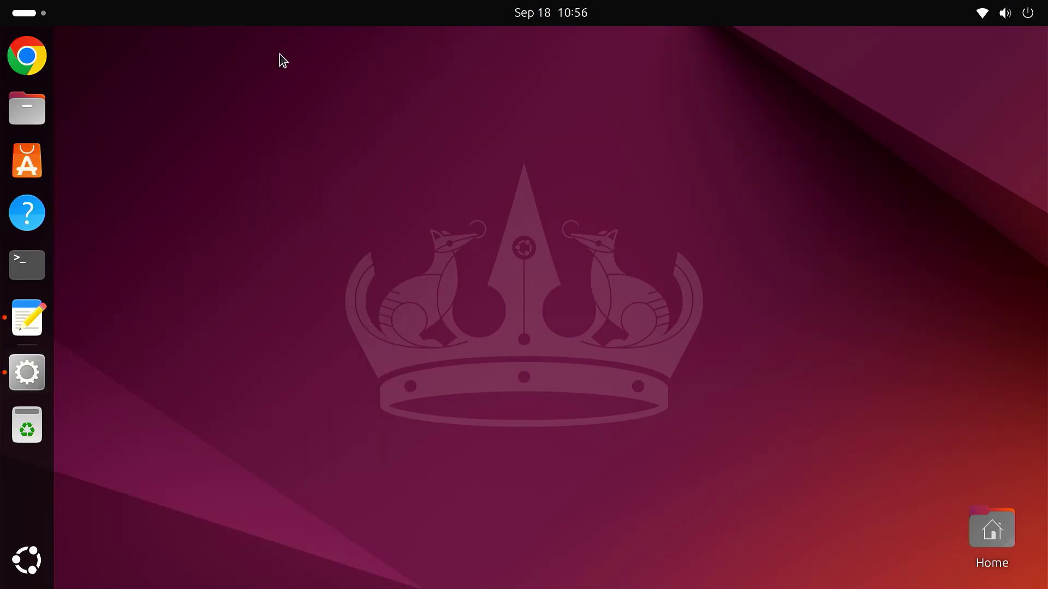
Step: Search Chrome for 'download windows 11 iso' and open Microsoft's download page
{"action": "left_click", "coordinate": [37, 63]}
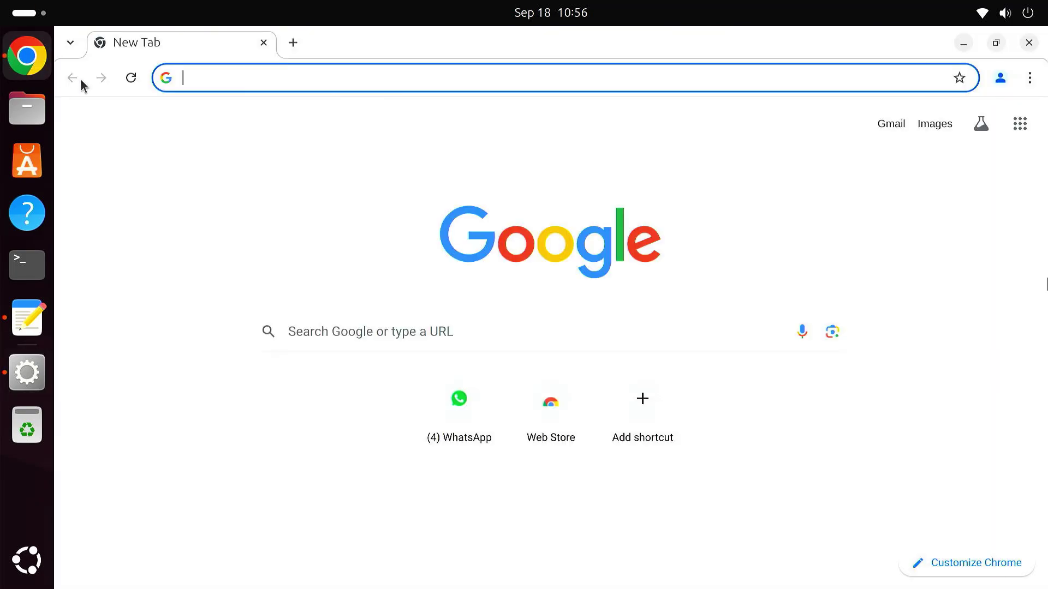
{"action": "type", "text": "download windows 11 i"}
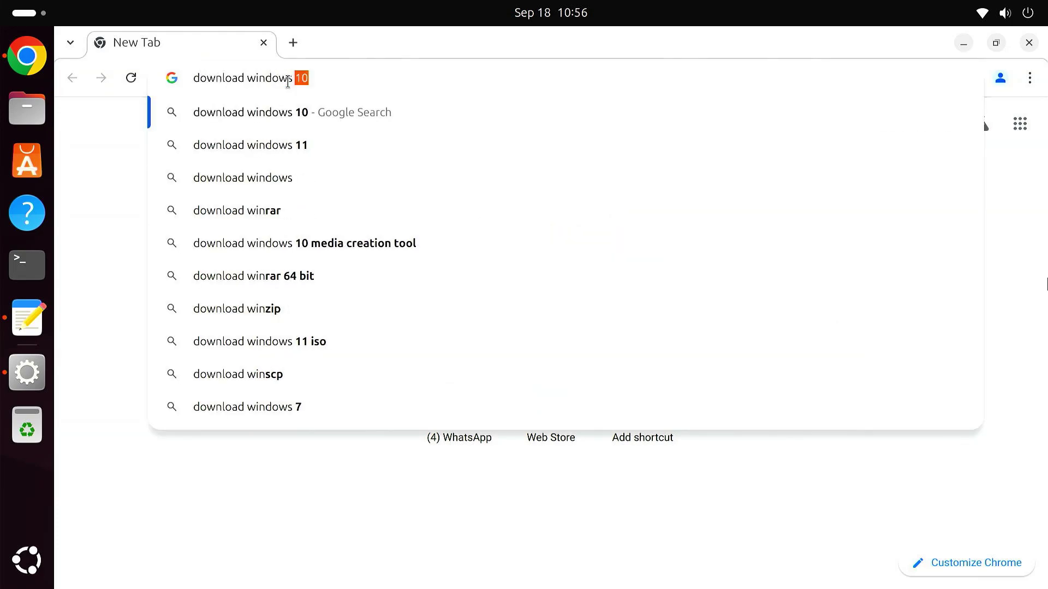
{"action": "type", "text": "so"}
{"action": "key", "text": "Return"}
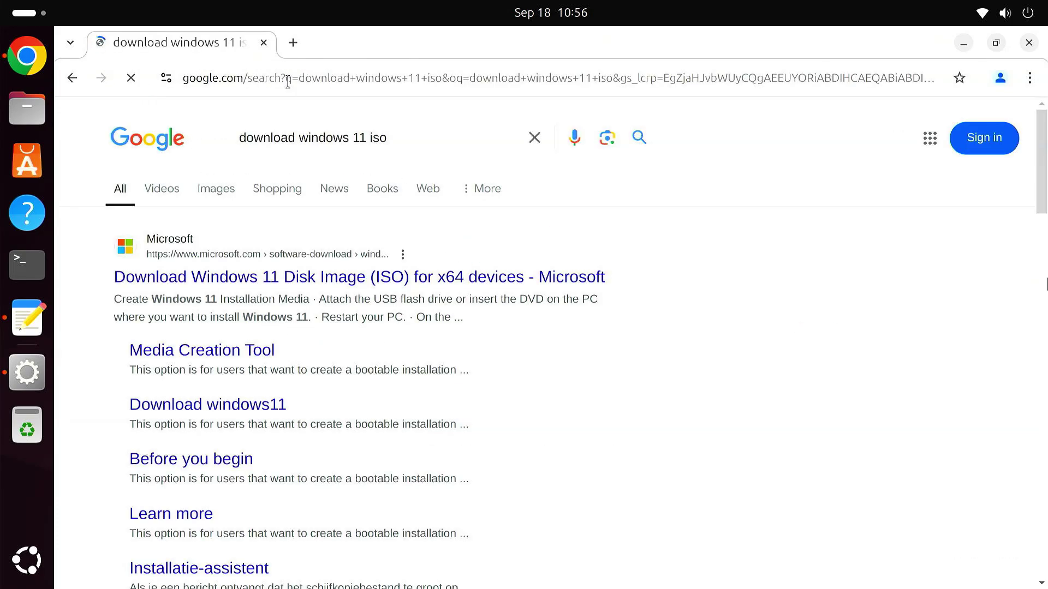
{"action": "left_click", "coordinate": [326, 279]}
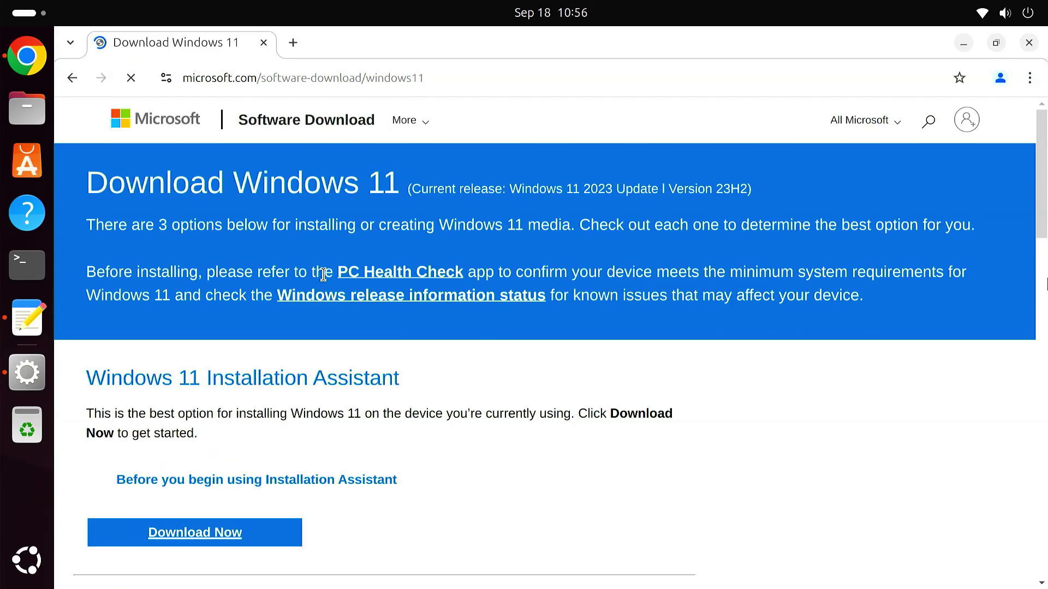
{"action": "scroll", "coordinate": [500, 410], "scroll_direction": "down", "scroll_amount": 5}
{"action": "scroll", "coordinate": [500, 410], "scroll_direction": "down", "scroll_amount": 5}
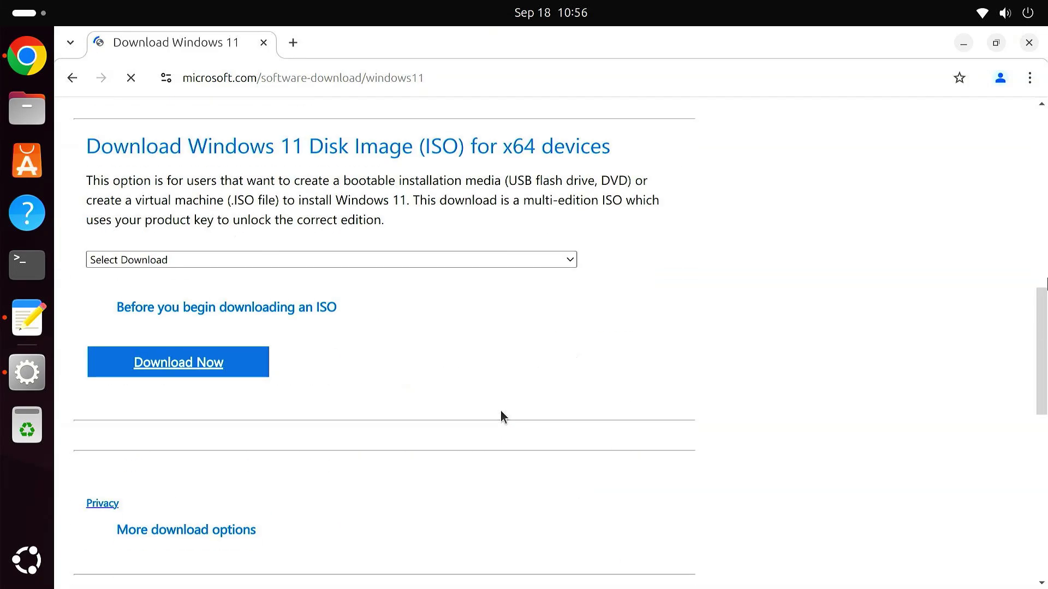
Step: Select the Windows 11 multi-edition ISO and English (United States) as the language
{"action": "left_click", "coordinate": [284, 264]}
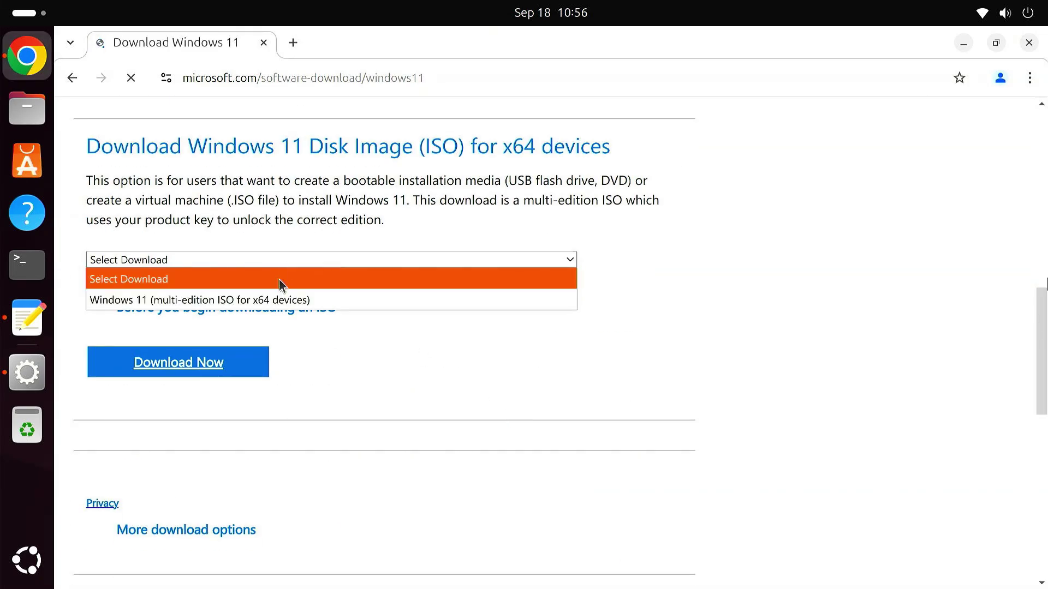
{"action": "left_click", "coordinate": [290, 299]}
{"action": "left_click", "coordinate": [226, 371]}
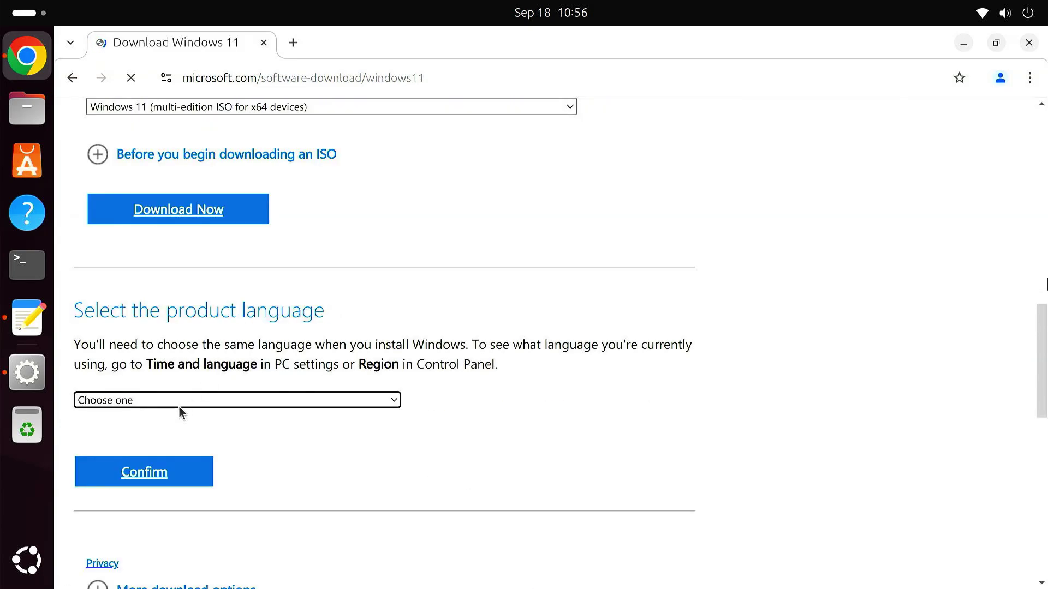
{"action": "left_click", "coordinate": [179, 399]}
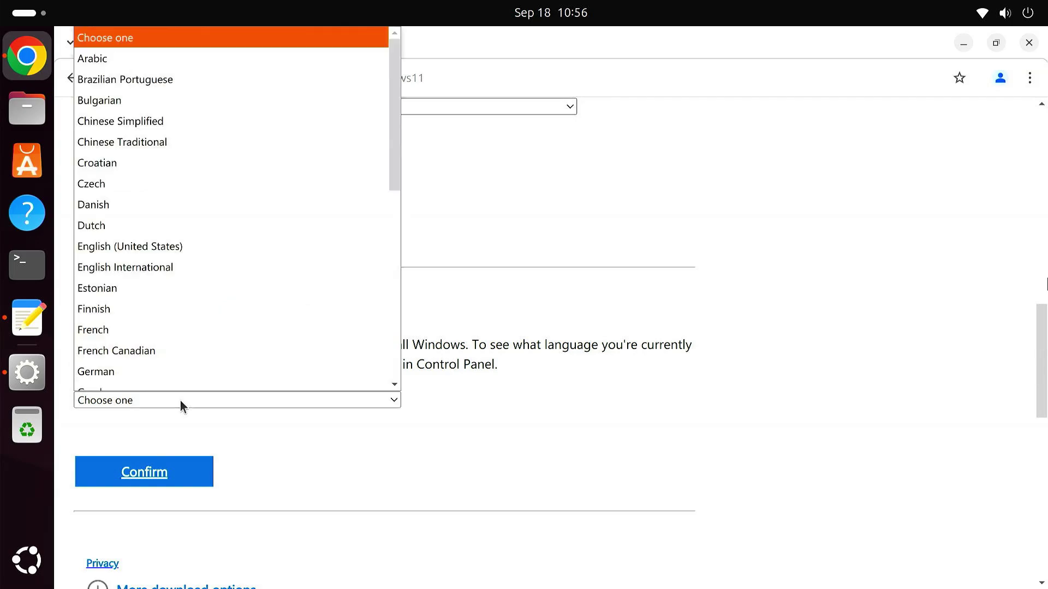
{"action": "left_click", "coordinate": [194, 249]}
{"action": "left_click", "coordinate": [183, 471]}
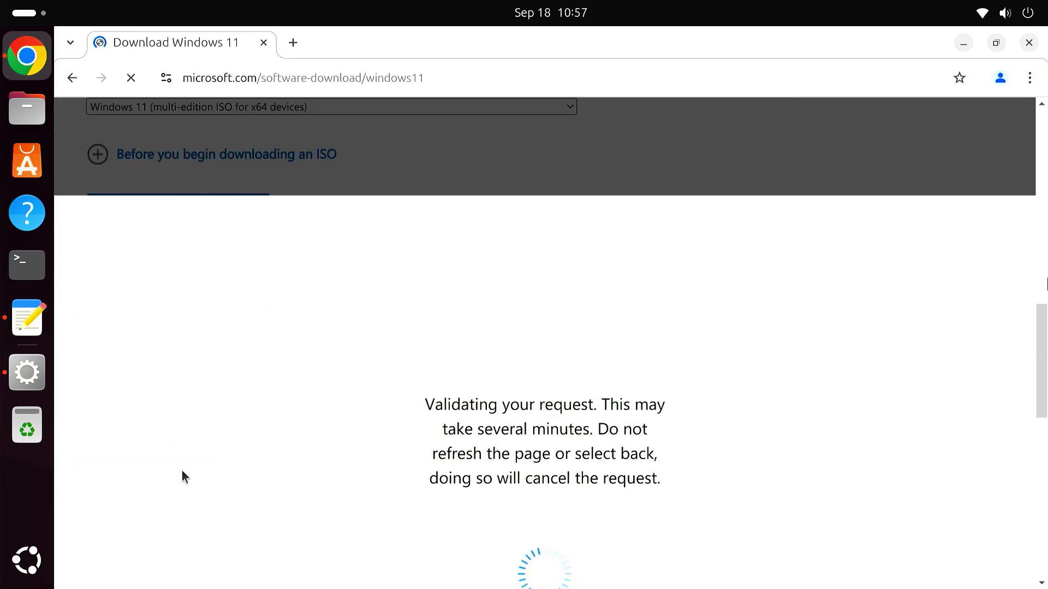
Step: Download the 64-bit ISO, check its progress, and close Chrome
{"action": "scroll", "coordinate": [181, 469], "scroll_direction": "down", "scroll_amount": 1}
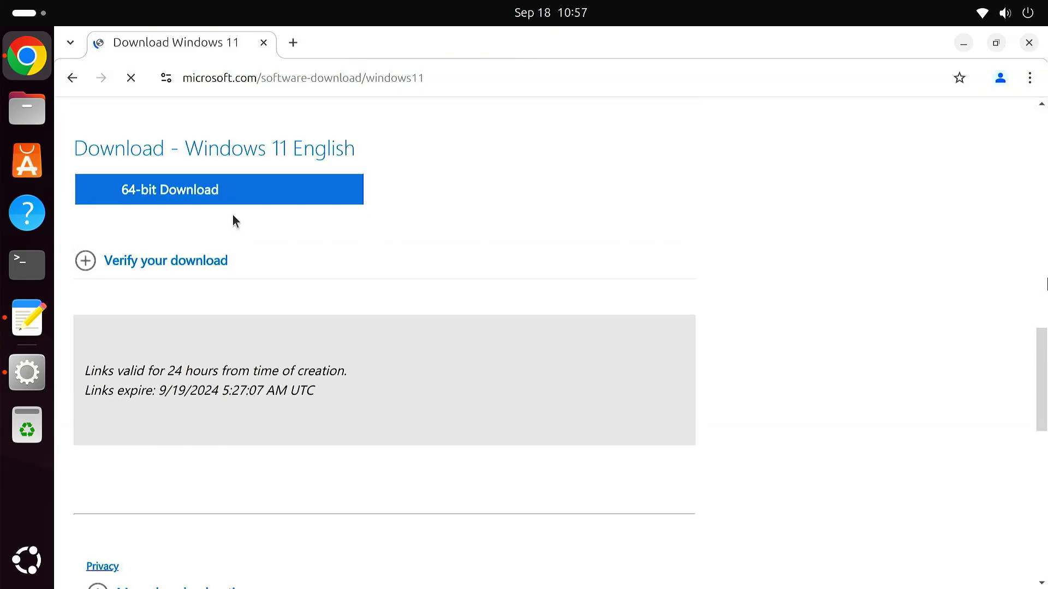
{"action": "left_click", "coordinate": [229, 197]}
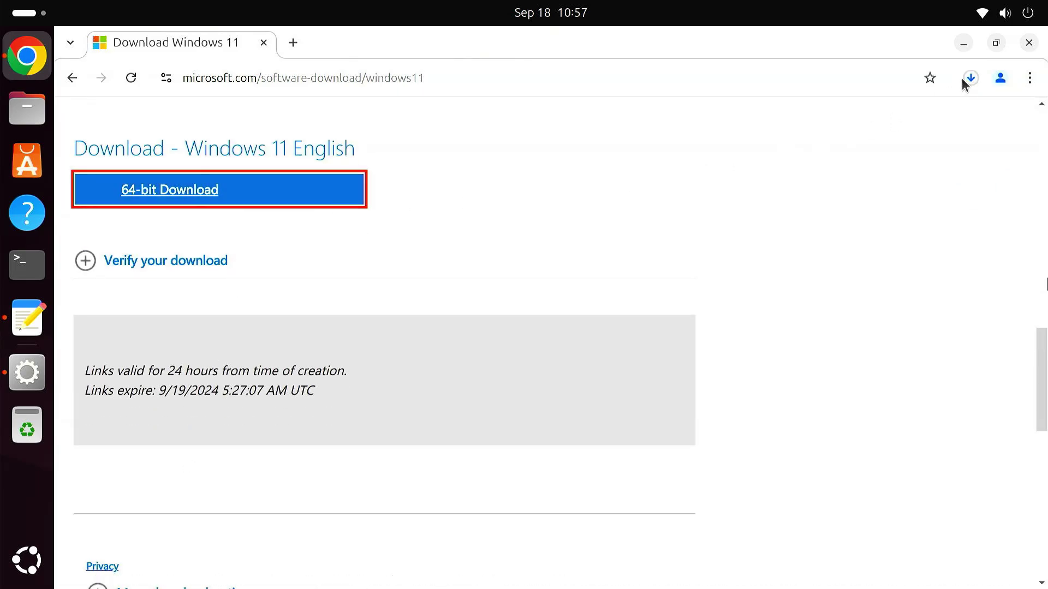
{"action": "left_click", "coordinate": [967, 78]}
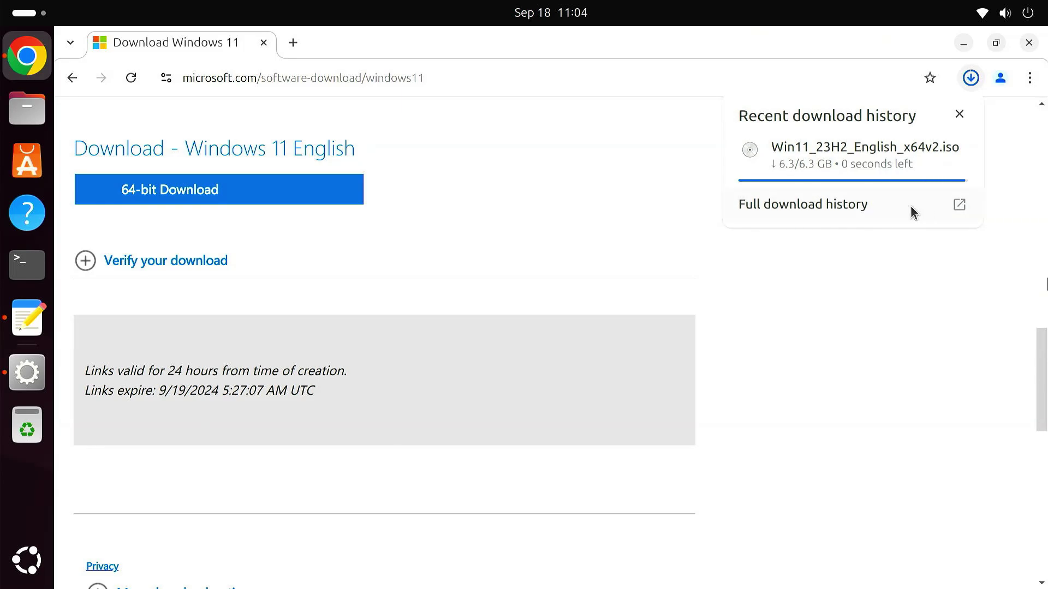
{"action": "left_click", "coordinate": [959, 116]}
{"action": "left_click", "coordinate": [1023, 47]}
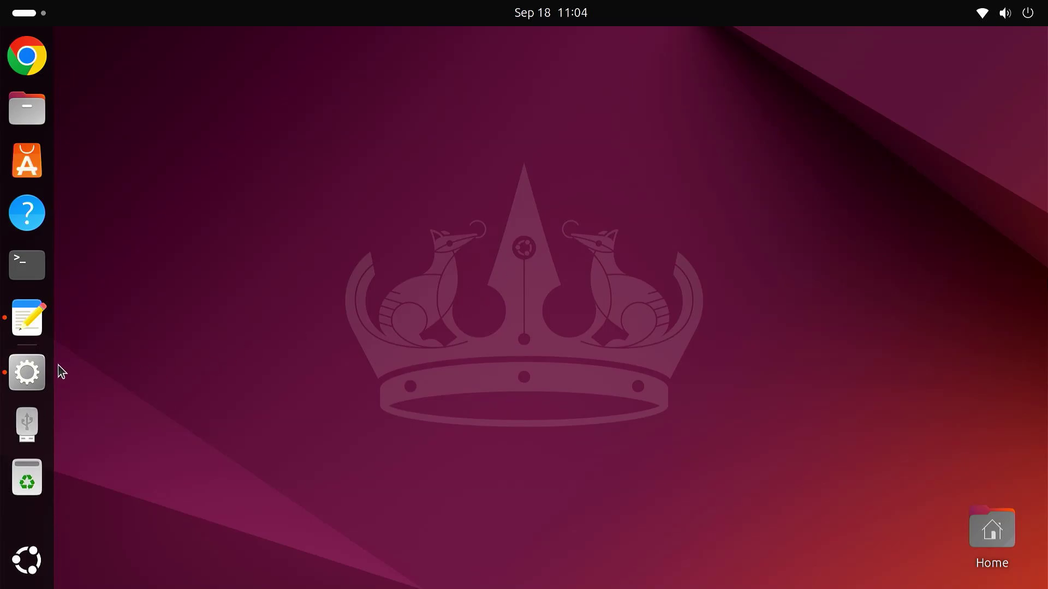
Step: Launch WoeUSB-ng and pick Win11_23H2_English_x64v2.iso from the home Downloads folder as source
{"action": "left_click", "coordinate": [41, 373]}
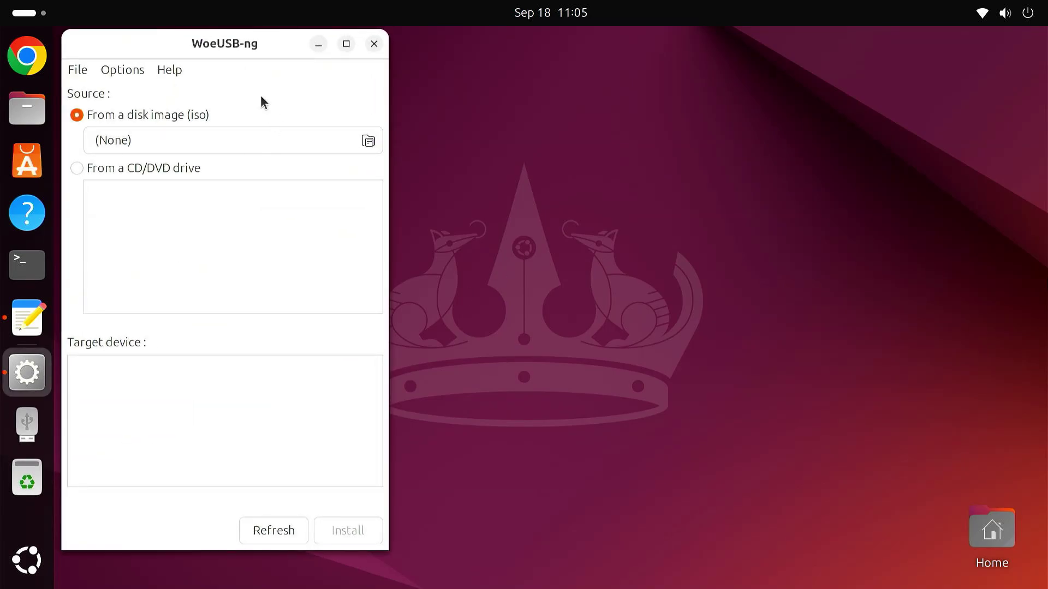
{"action": "left_click_drag", "start_coordinate": [223, 40], "coordinate": [234, 44]}
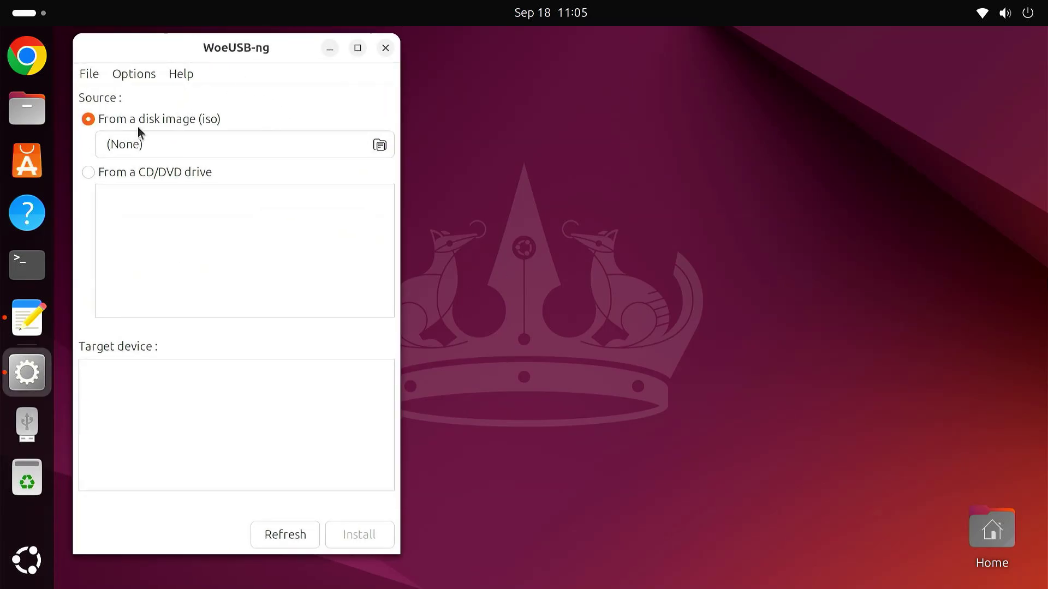
{"action": "left_click", "coordinate": [380, 145]}
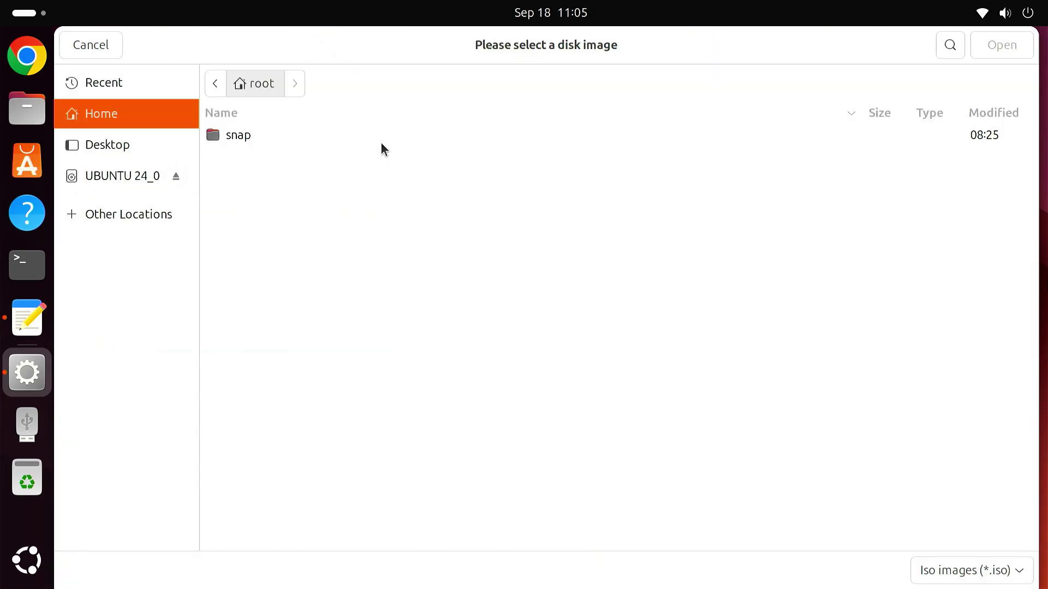
{"action": "left_click", "coordinate": [119, 225]}
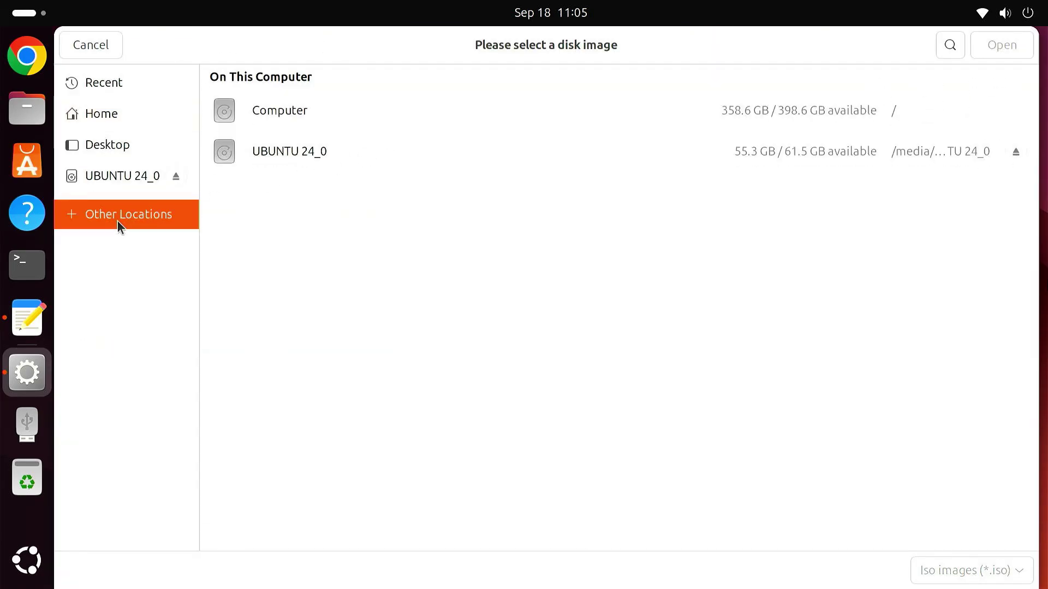
{"action": "left_click", "coordinate": [292, 111]}
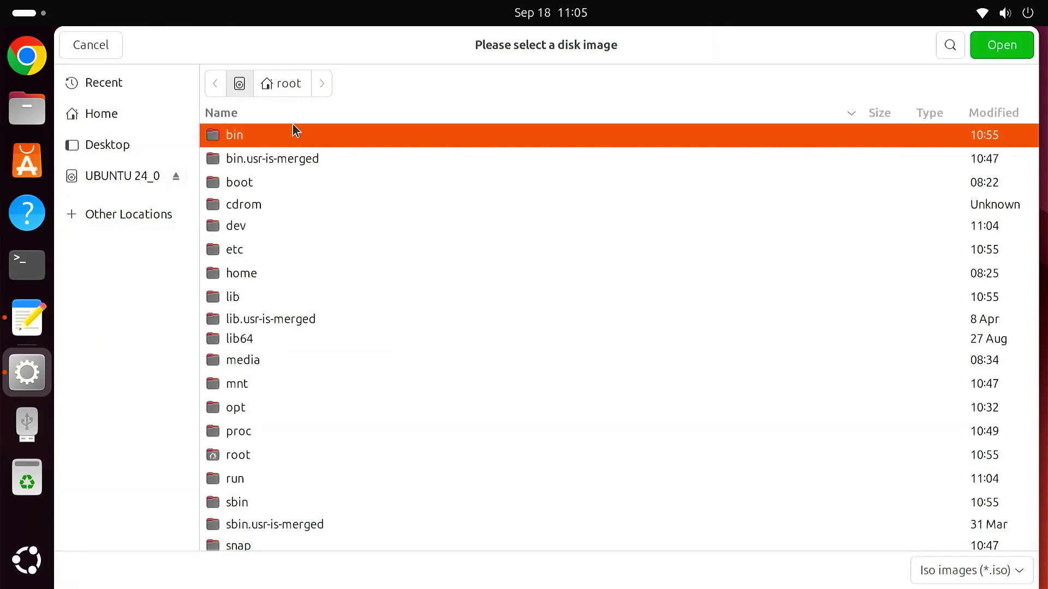
{"action": "left_click", "coordinate": [274, 273]}
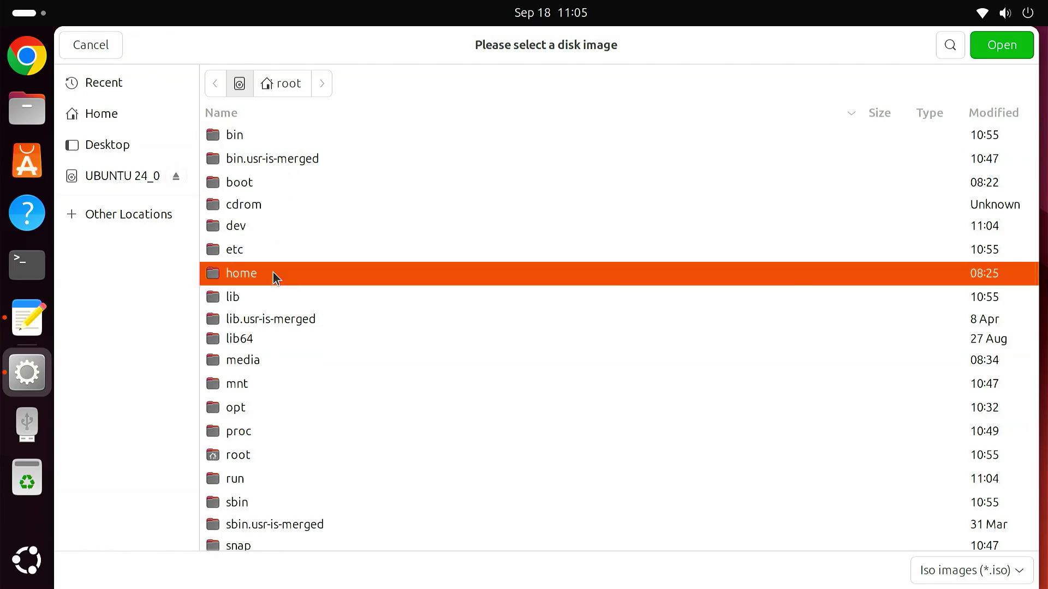
{"action": "double_click", "coordinate": [273, 273]}
{"action": "double_click", "coordinate": [278, 132]}
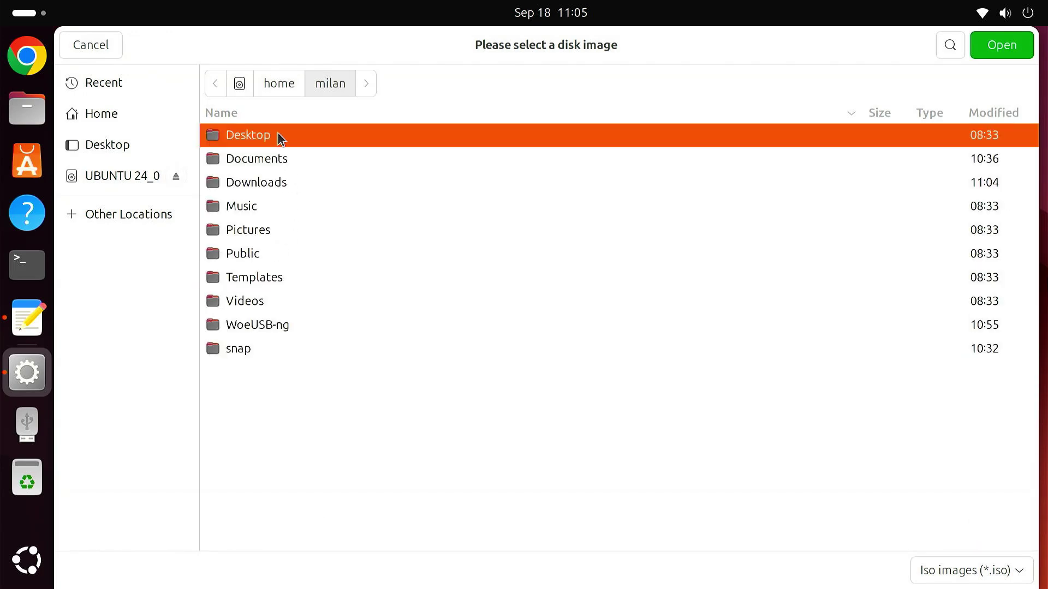
{"action": "left_click", "coordinate": [297, 182]}
{"action": "double_click", "coordinate": [297, 182]}
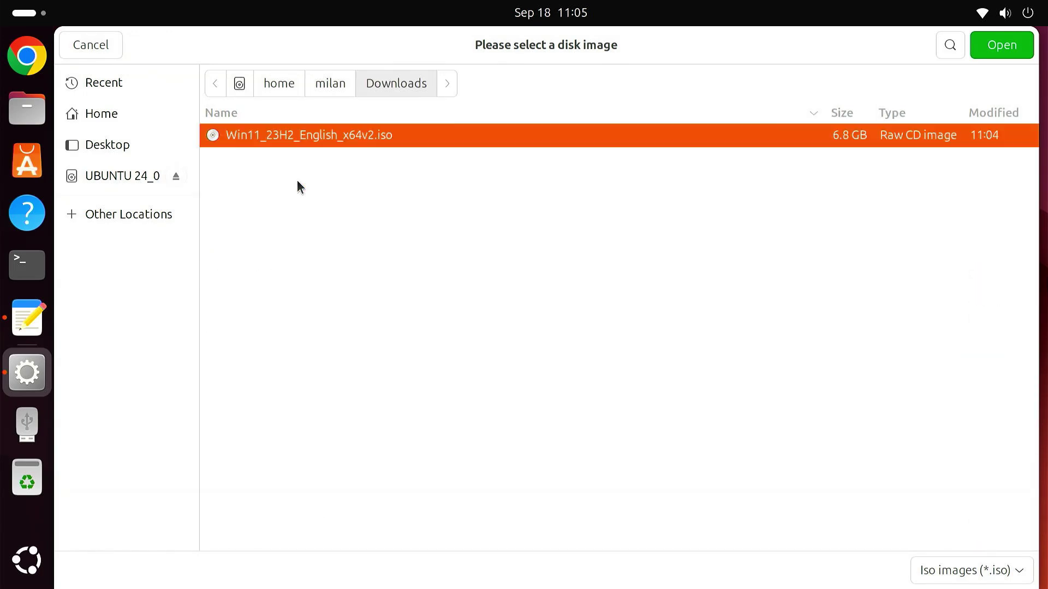
{"action": "left_click", "coordinate": [1022, 47]}
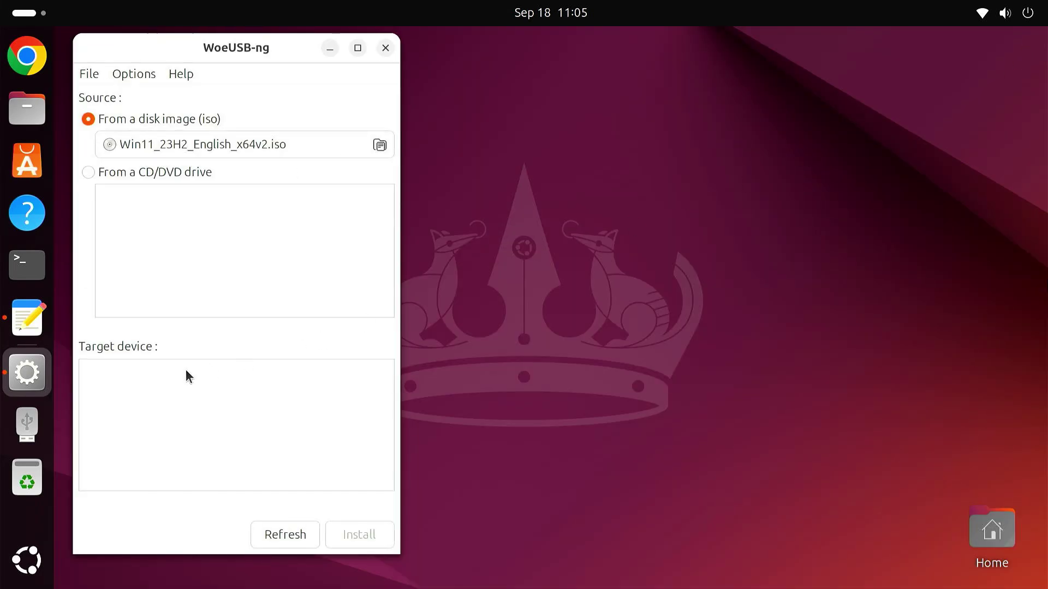
Step: Write the ISO to /dev/sda (Ultra, 57.3G), confirm the wipe, then close WoeUSB-ng after success
{"action": "left_click", "coordinate": [271, 535]}
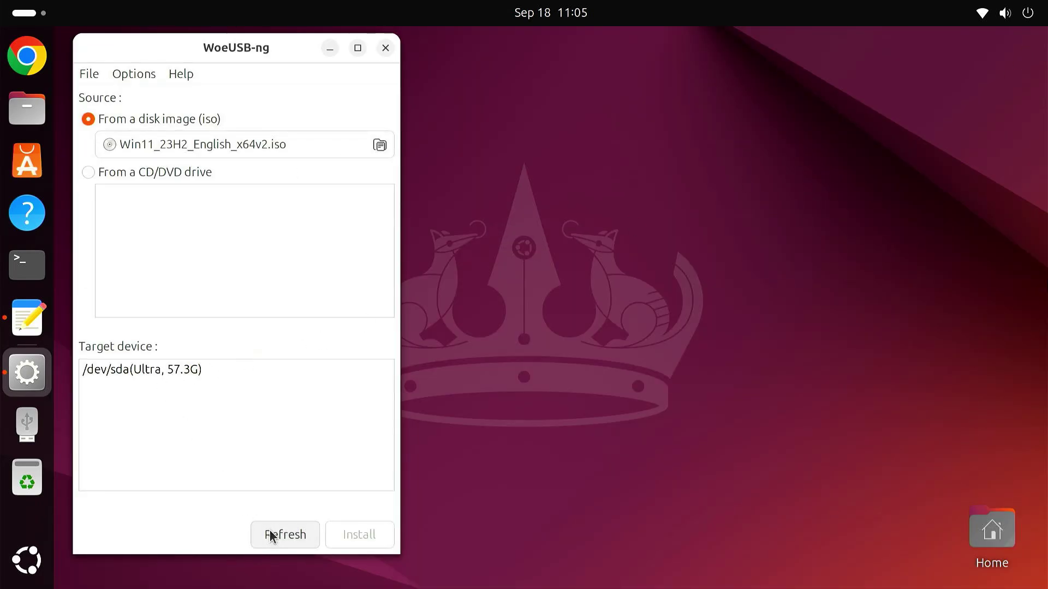
{"action": "left_click", "coordinate": [171, 374]}
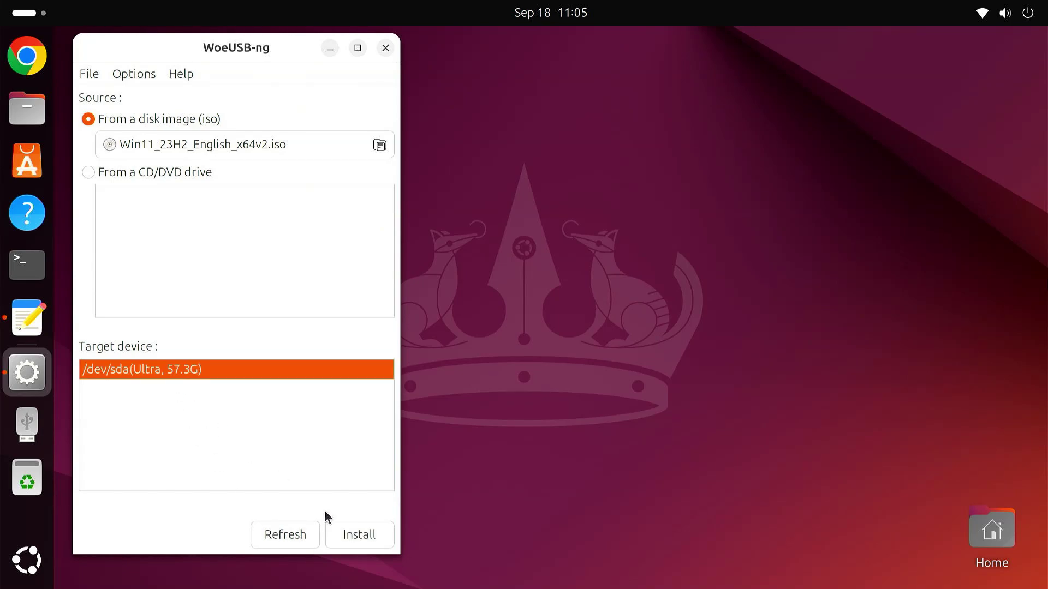
{"action": "left_click", "coordinate": [351, 536]}
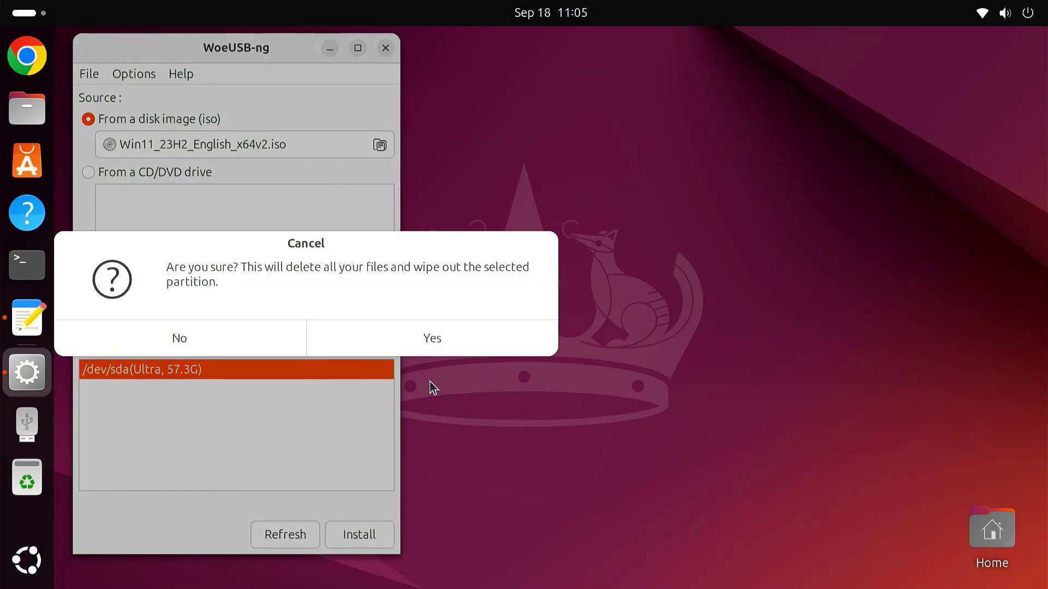
{"action": "left_click", "coordinate": [439, 337]}
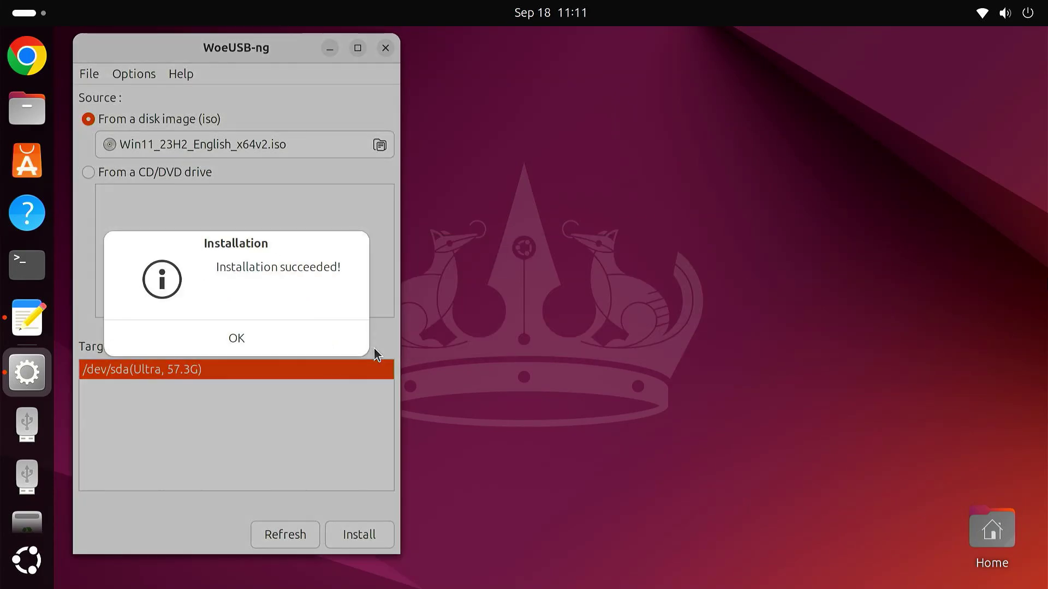
{"action": "left_click", "coordinate": [265, 338]}
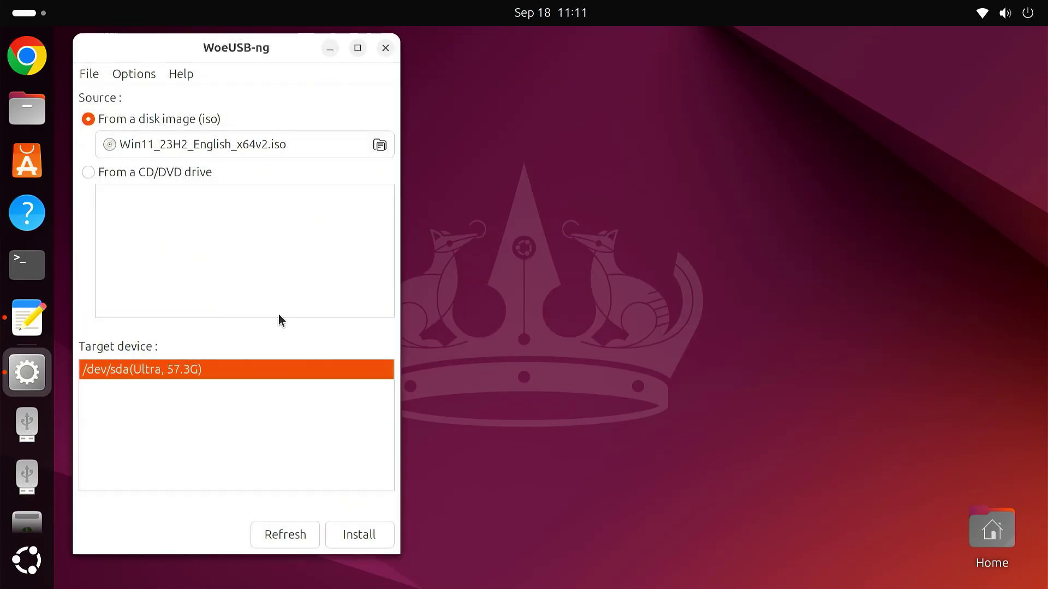
{"action": "left_click", "coordinate": [386, 48]}
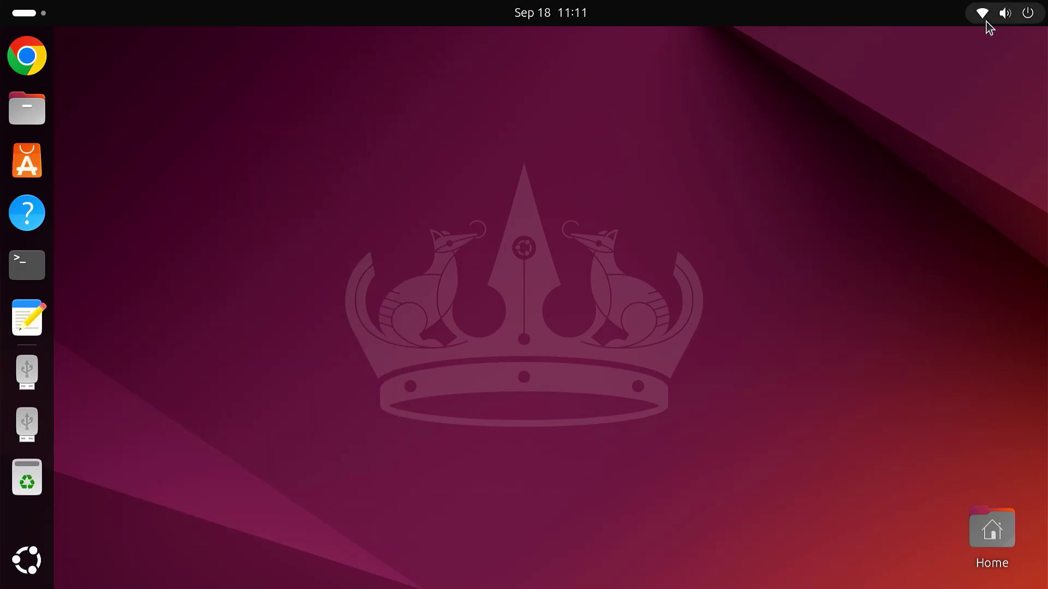
{"action": "left_click", "coordinate": [1022, 15]}
Step: Restart the computer now from the power options
{"action": "left_click", "coordinate": [1011, 62]}
{"action": "left_click", "coordinate": [830, 186]}
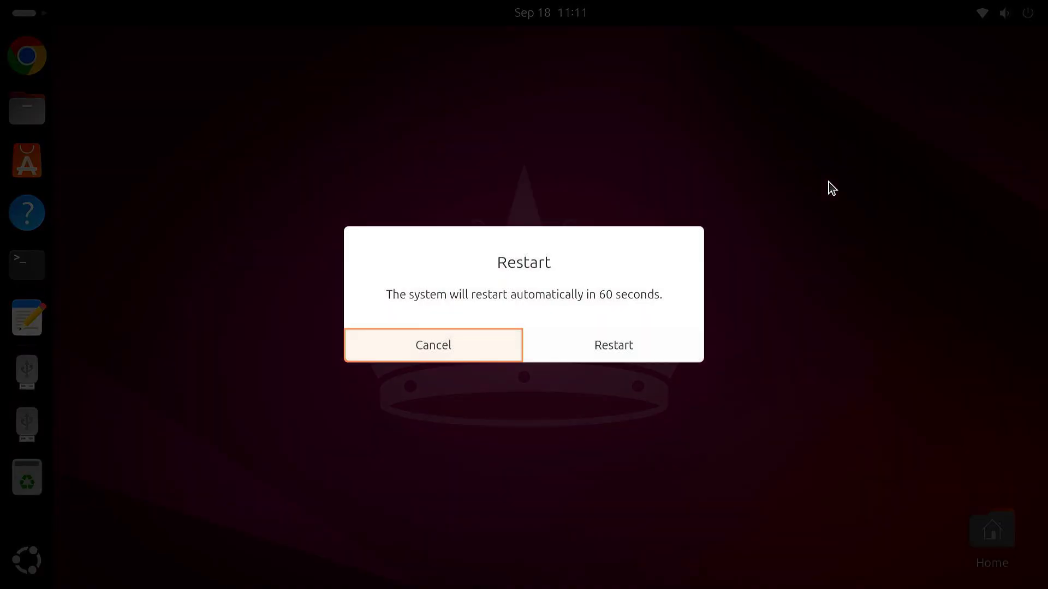
{"action": "left_click", "coordinate": [622, 358]}
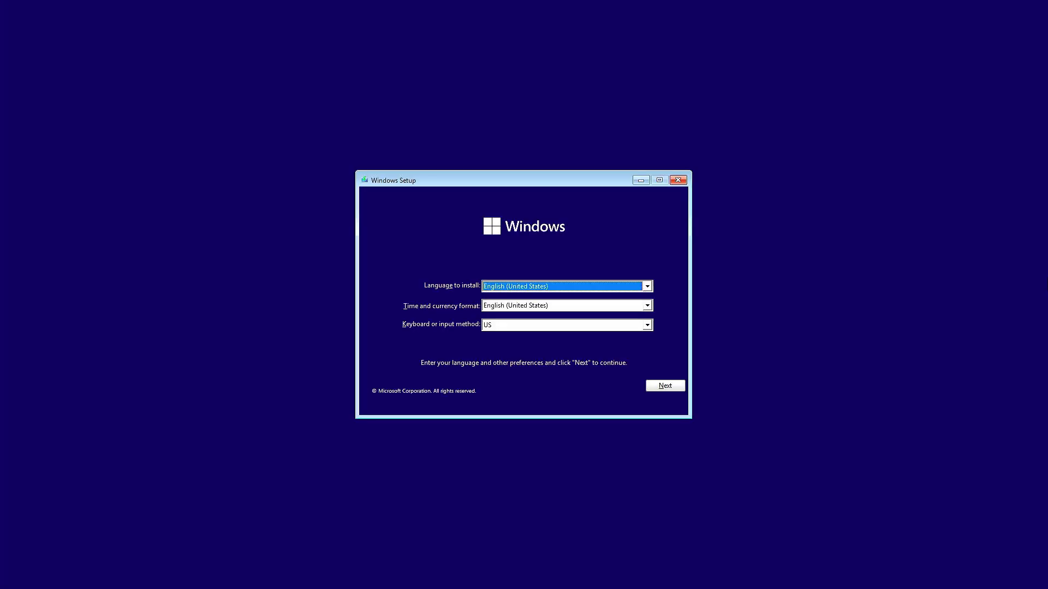
Step: Accept language and licence, choose Custom install onto Drive 0's 97.7 GB unallocated space
{"action": "left_click", "coordinate": [661, 387]}
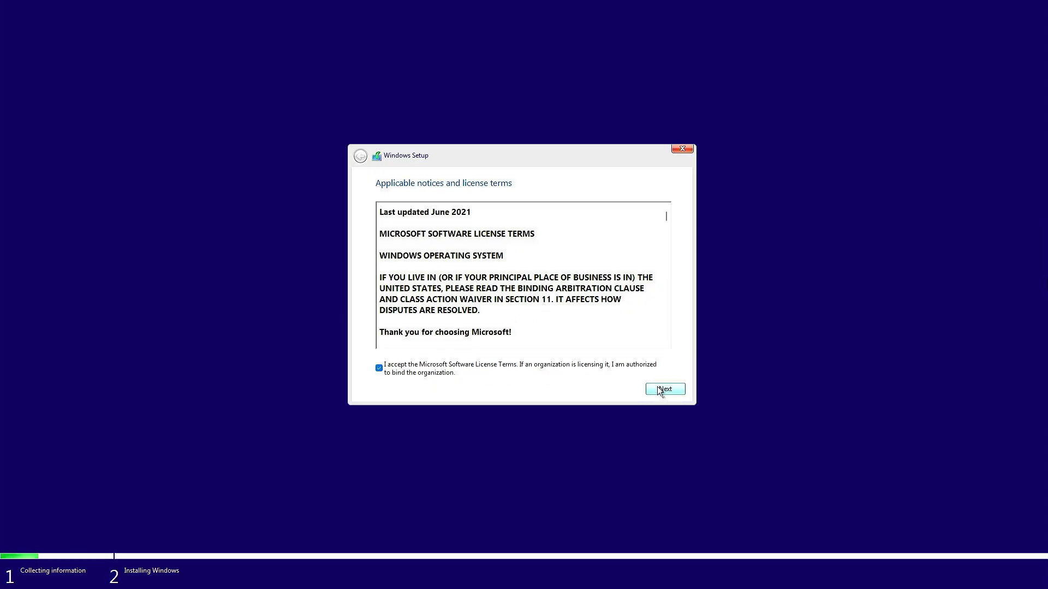
{"action": "left_click", "coordinate": [663, 390]}
{"action": "left_click", "coordinate": [451, 287]}
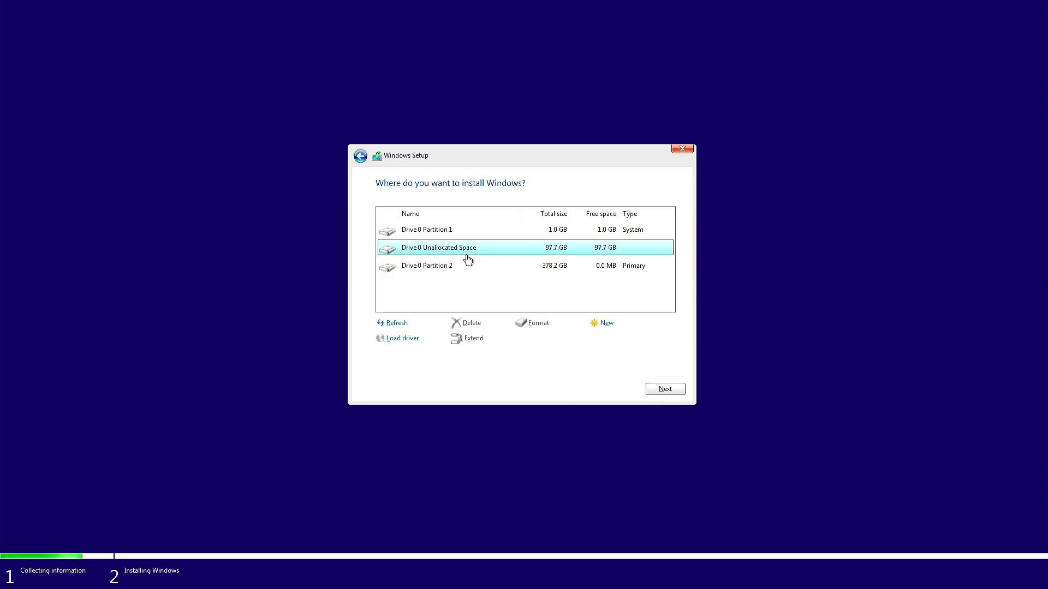
{"action": "left_click", "coordinate": [669, 389]}
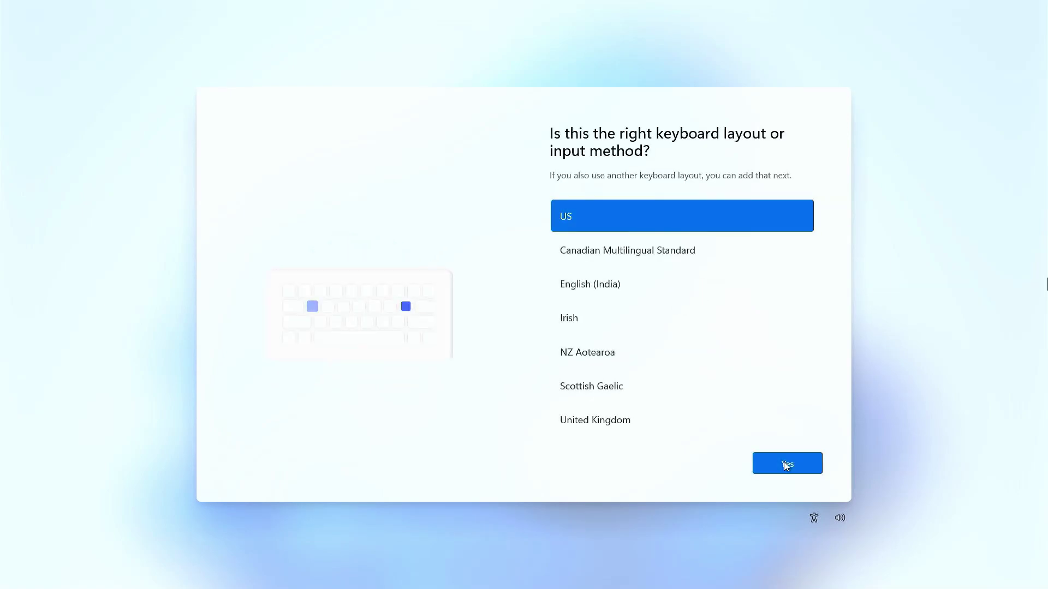
{"action": "left_click", "coordinate": [784, 461]}
{"action": "left_click", "coordinate": [784, 462]}
Step: Confirm the US keyboard layout and join the TP-Link_1084 Wi-Fi network with its security key
{"action": "left_click", "coordinate": [781, 286]}
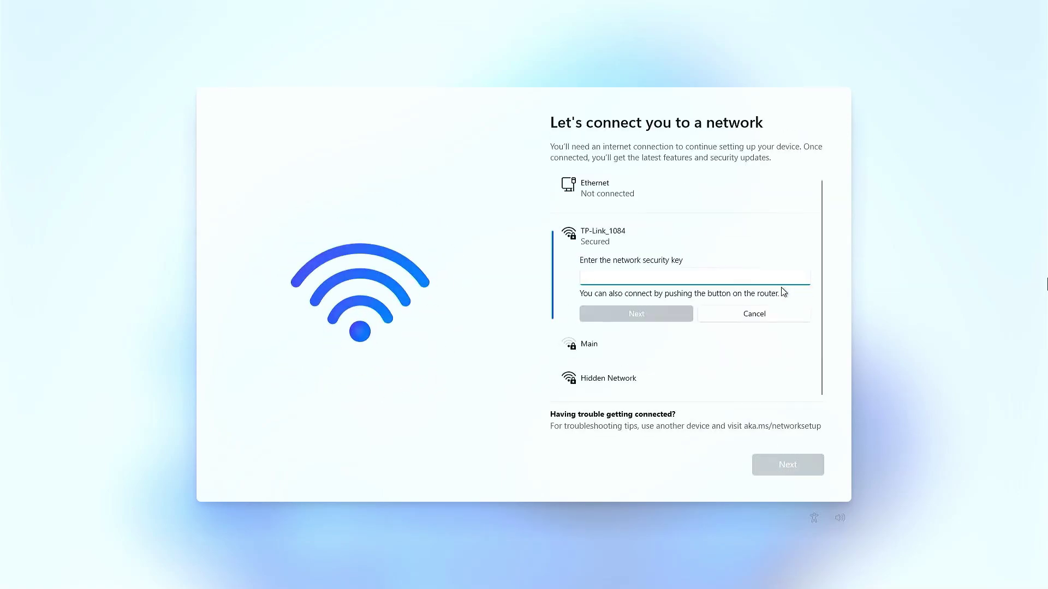
{"action": "type", "text": "••••••"}
{"action": "key", "text": "Return"}
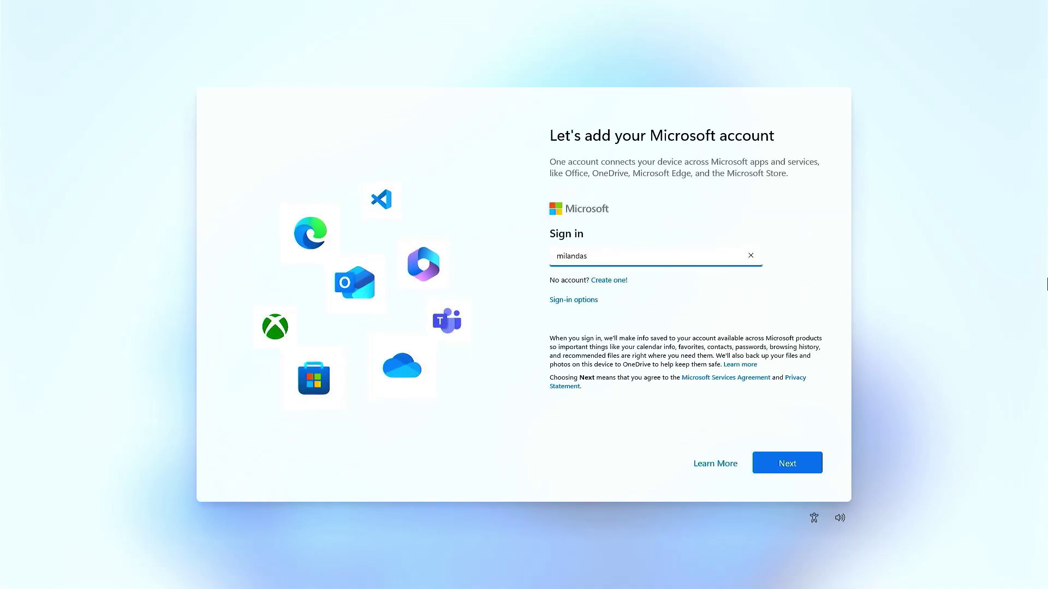
Step: Sign in with the Microsoft account e-mail and password, and restore settings from the old PC backup
{"action": "key", "text": "Return"}
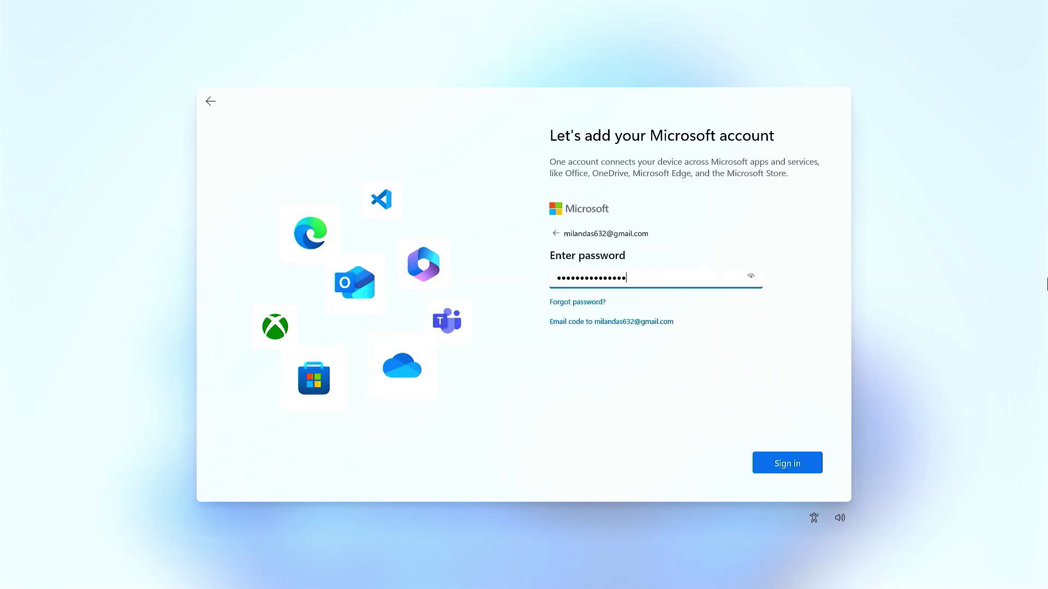
{"action": "key", "text": "Return"}
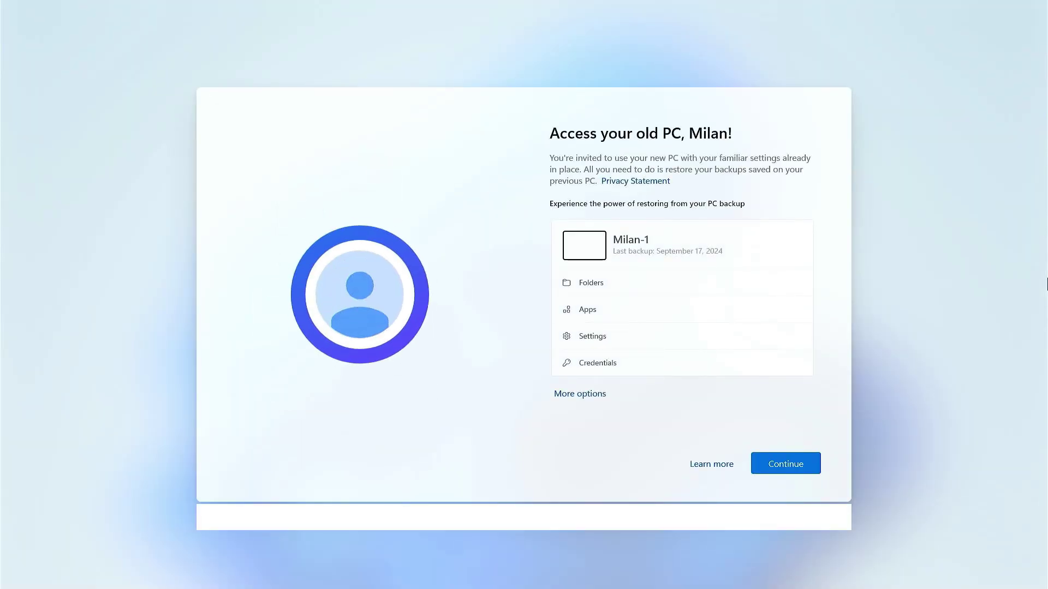
{"action": "key", "text": "Return"}
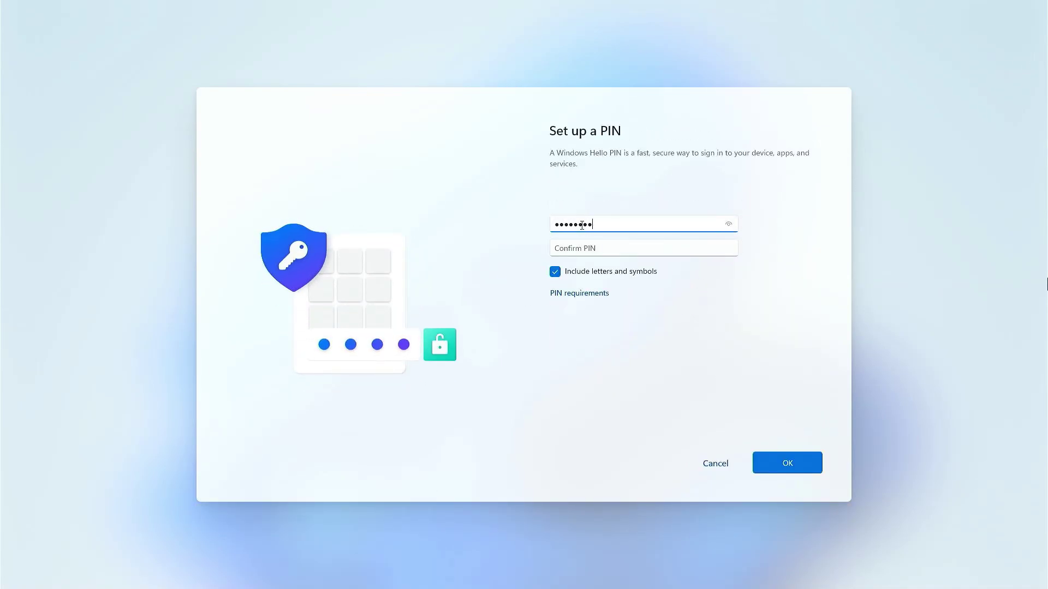
Step: Enter and confirm the new sign-in PIN
{"action": "left_click", "coordinate": [592, 246]}
{"action": "type", "text": "123"}
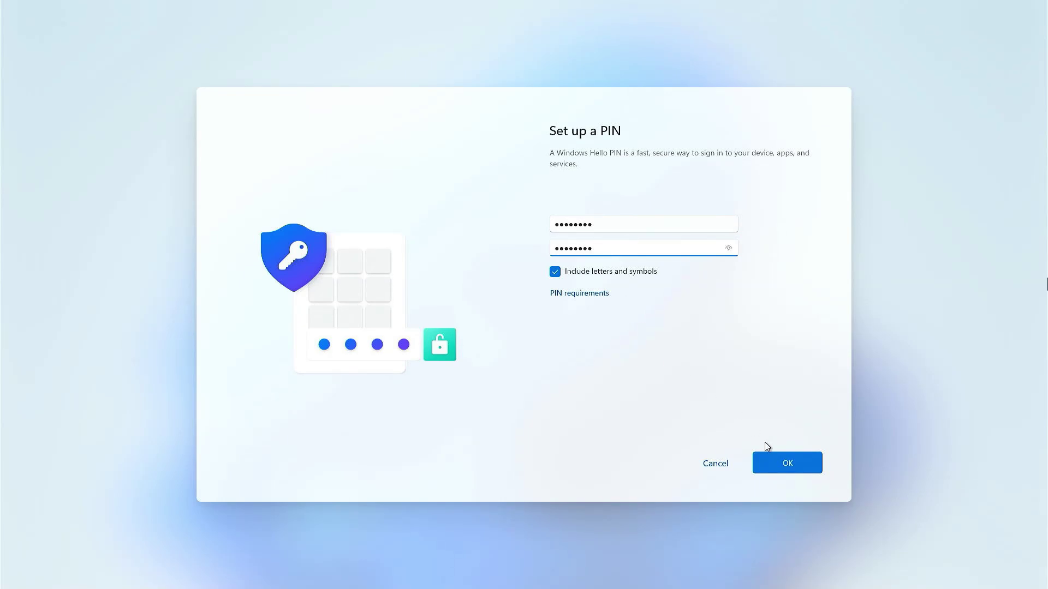
{"action": "left_click", "coordinate": [775, 459]}
Step: Accept the privacy settings, skip experience customization, and decline the Microsoft 365 trial
{"action": "left_click", "coordinate": [778, 460]}
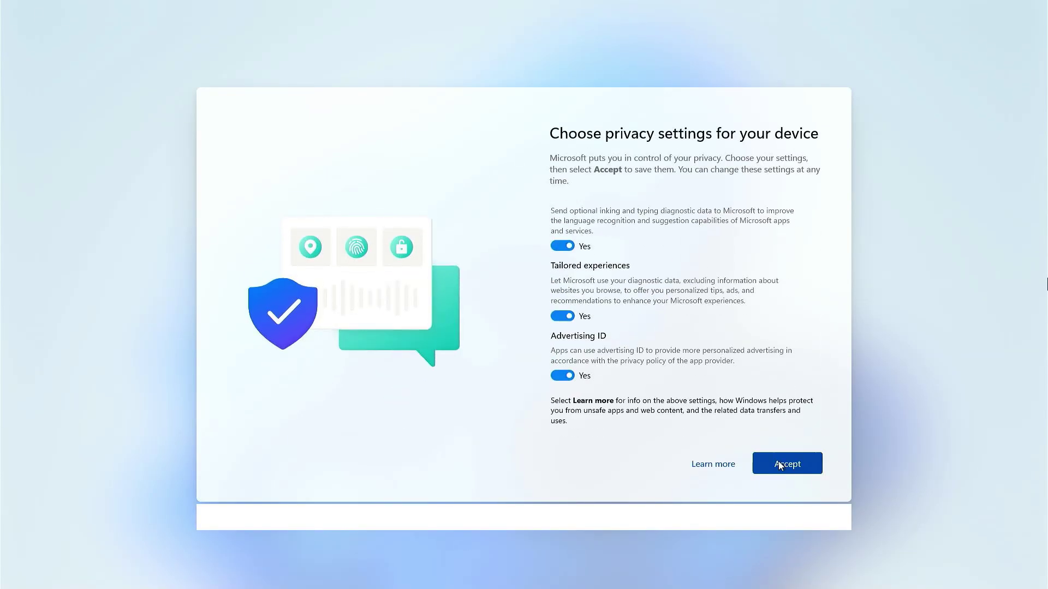
{"action": "left_click", "coordinate": [779, 462]}
{"action": "left_click", "coordinate": [724, 469]}
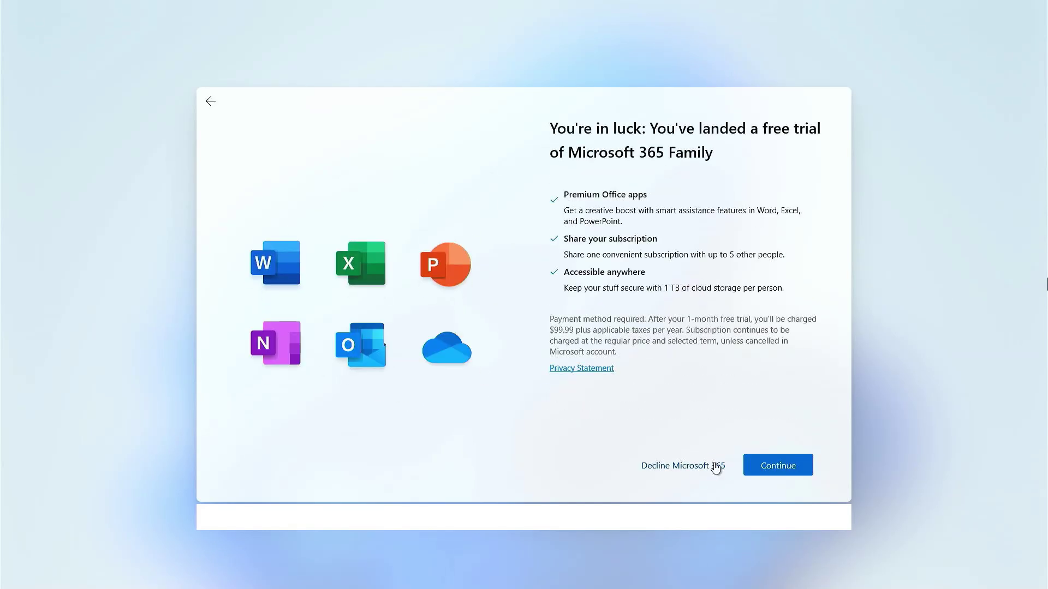
{"action": "left_click", "coordinate": [714, 466]}
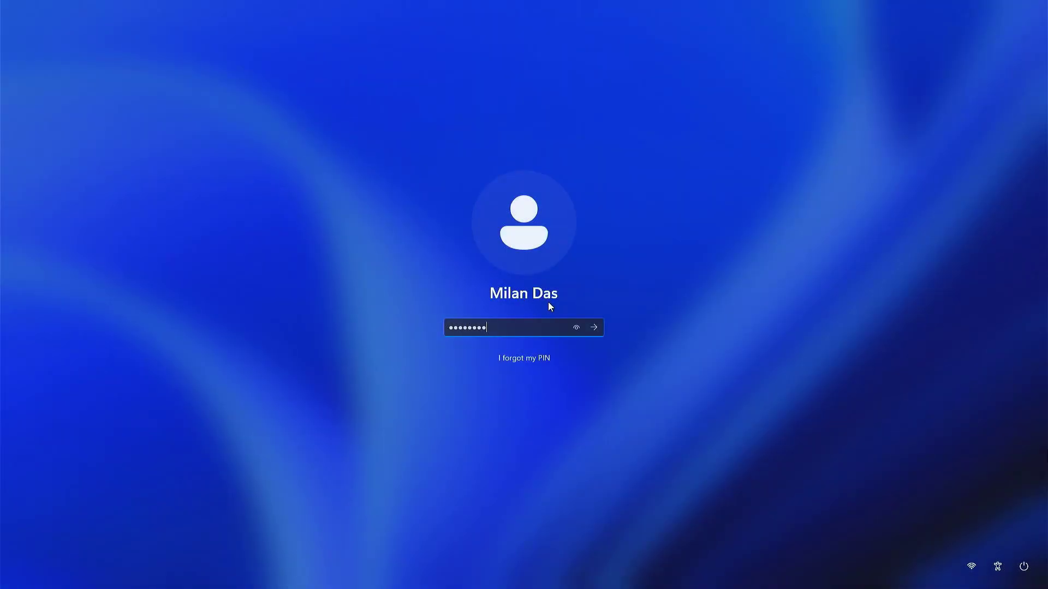
Step: Sign in with the PIN and dismiss the Start menu to reveal the desktop
{"action": "key", "text": "Return"}
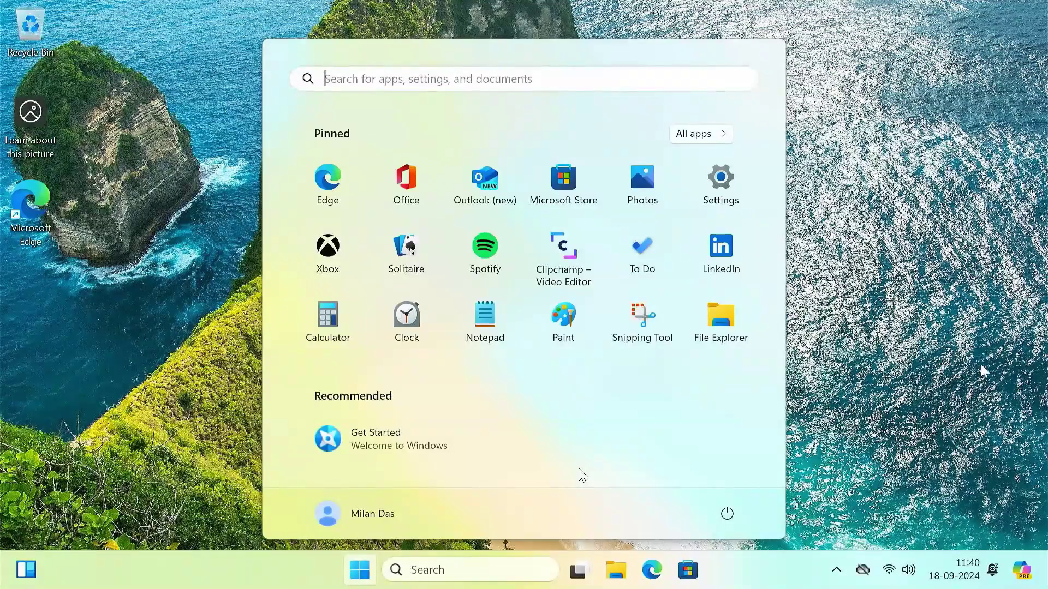
{"action": "left_click", "coordinate": [864, 360]}
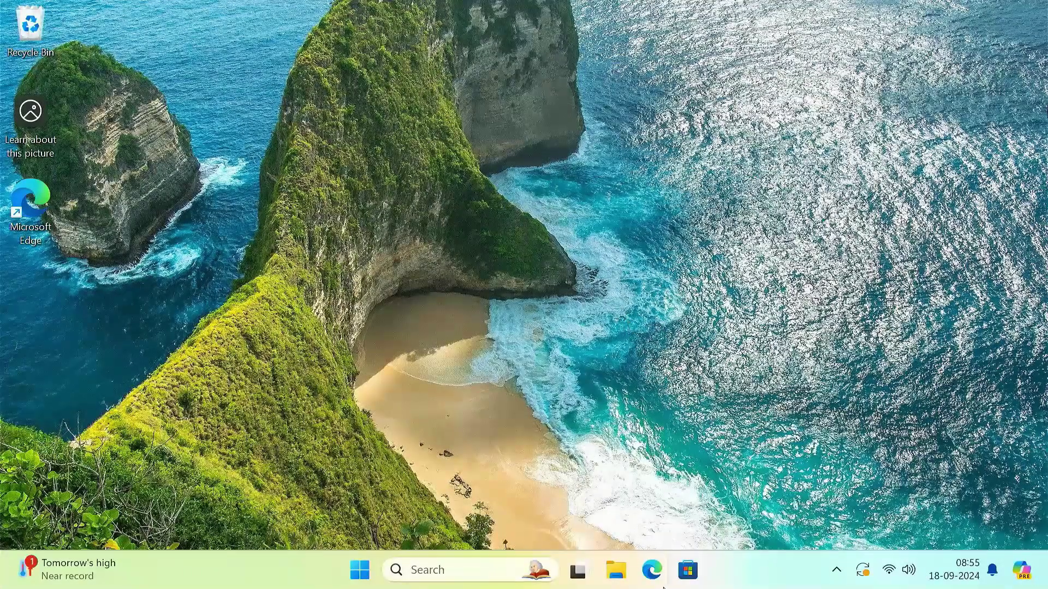
Step: Search Edge for 'download refined' and download rEFInd from its SourceForge page
{"action": "left_click", "coordinate": [644, 574]}
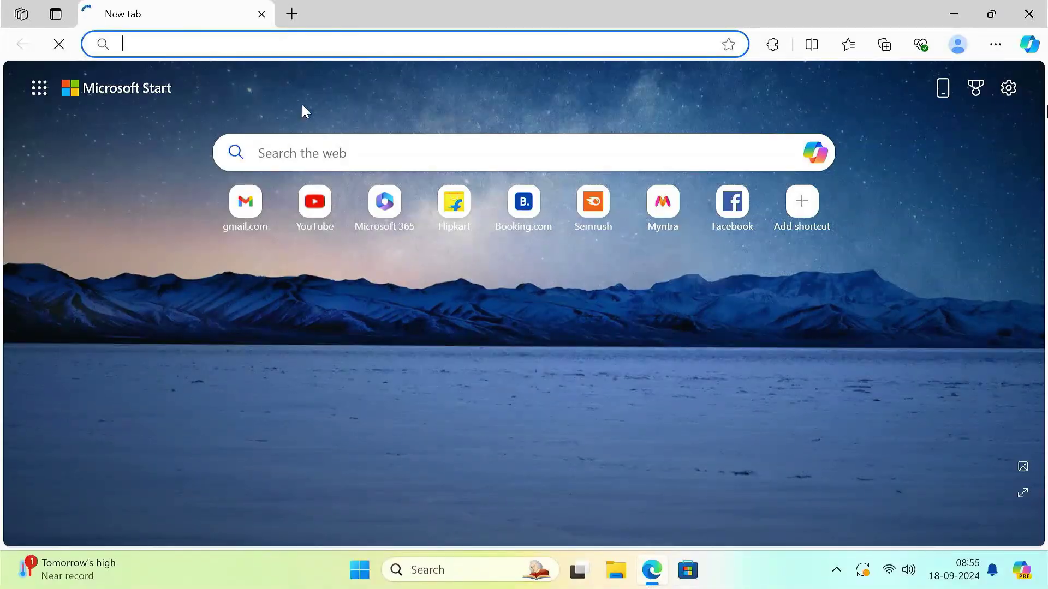
{"action": "type", "text": "download refined"}
{"action": "key", "text": "Return"}
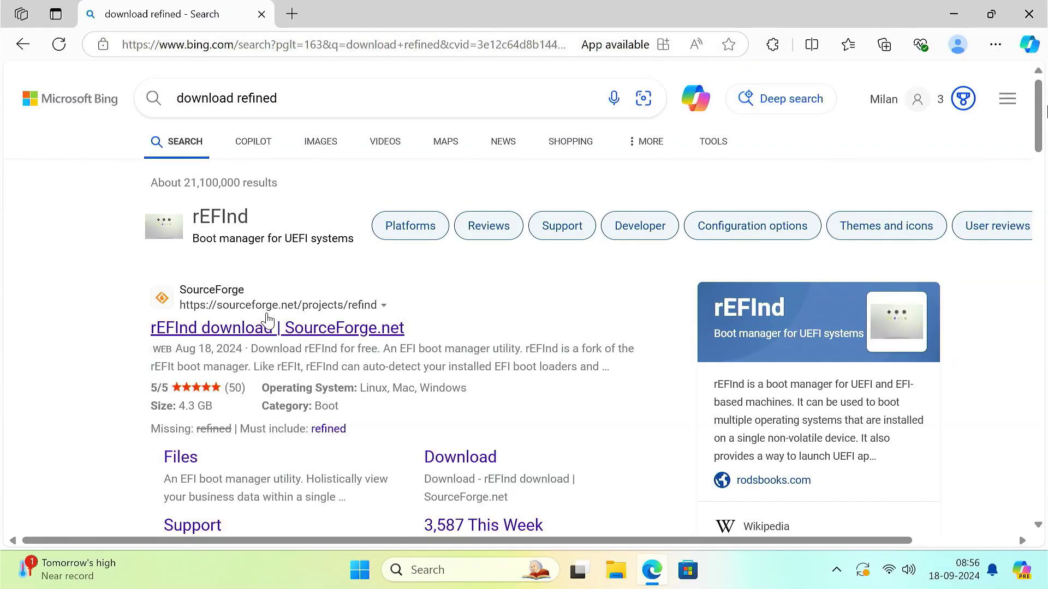
{"action": "left_click", "coordinate": [289, 329]}
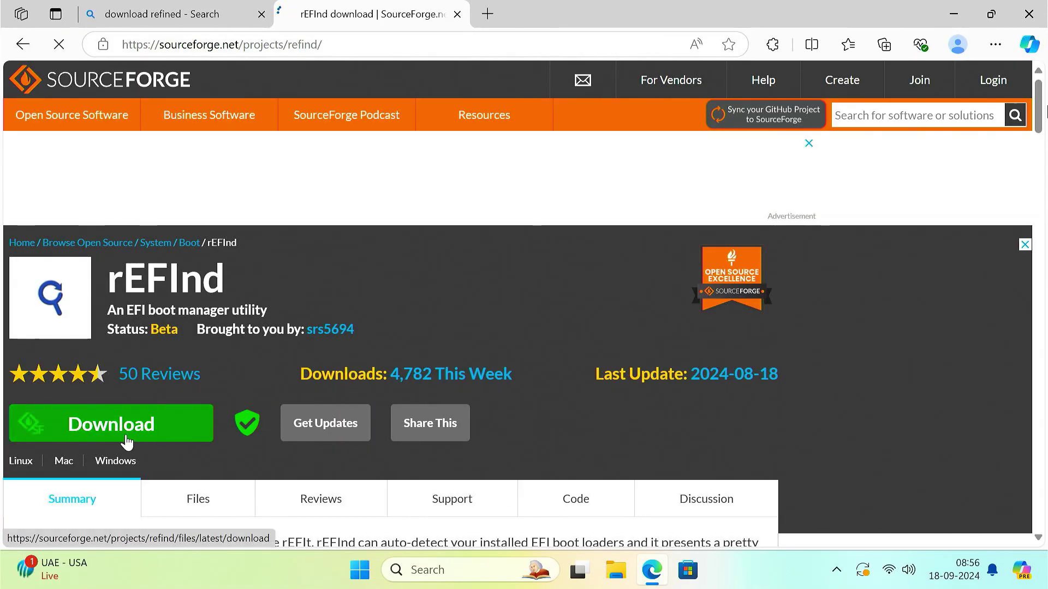
{"action": "left_click", "coordinate": [125, 434]}
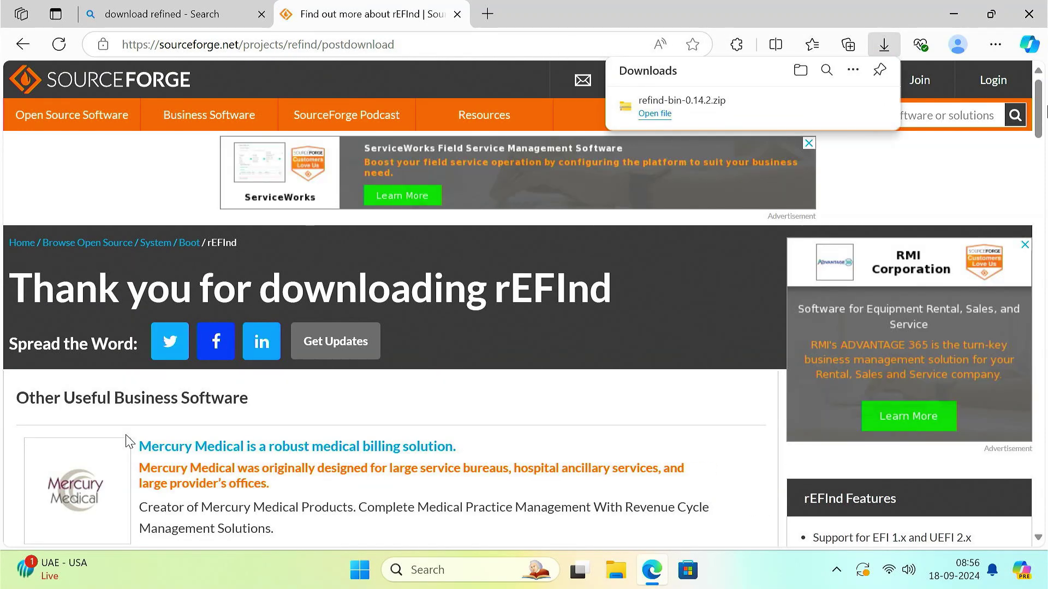
Step: Extract refind-bin-0.14.2.zip into the Downloads folder, then minimise Explorer
{"action": "mouse_move", "coordinate": [790, 110]}
{"action": "left_click", "coordinate": [829, 108]}
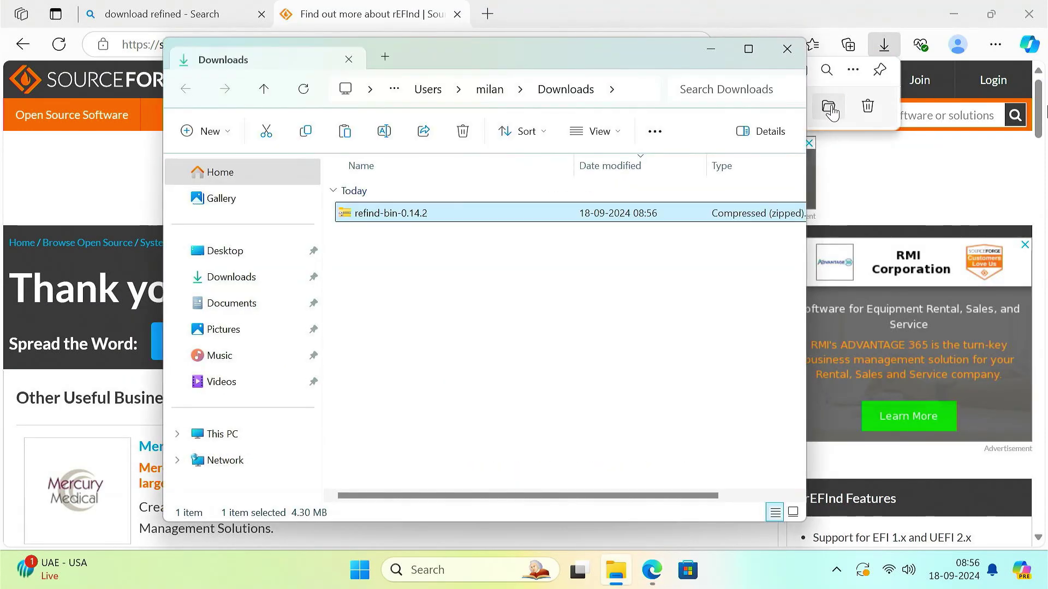
{"action": "left_click", "coordinate": [1028, 13]}
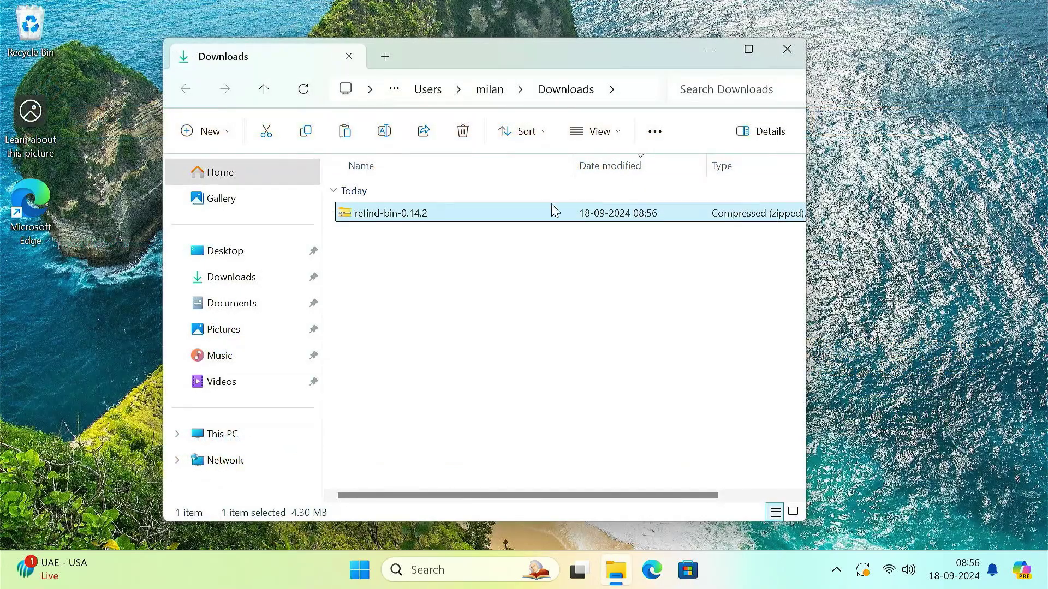
{"action": "right_click", "coordinate": [435, 214]}
{"action": "left_click", "coordinate": [499, 230]}
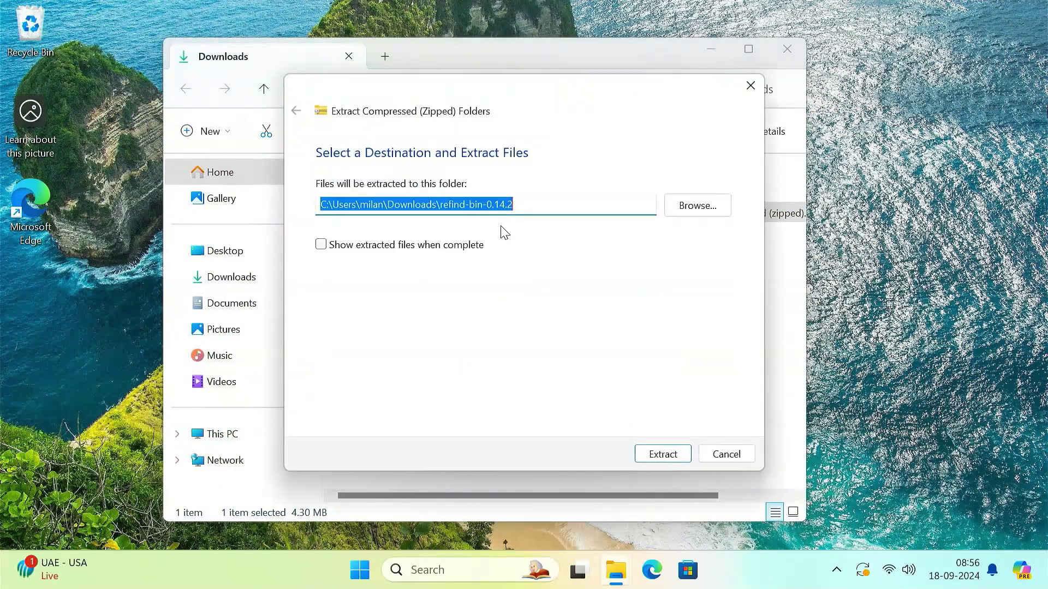
{"action": "left_click", "coordinate": [670, 458]}
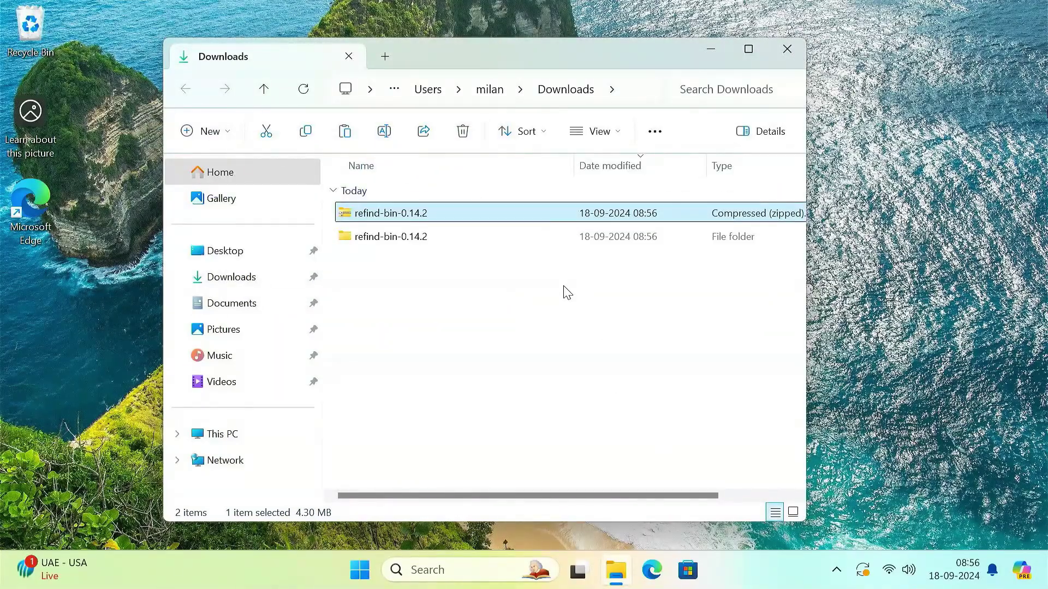
{"action": "left_click", "coordinate": [710, 49]}
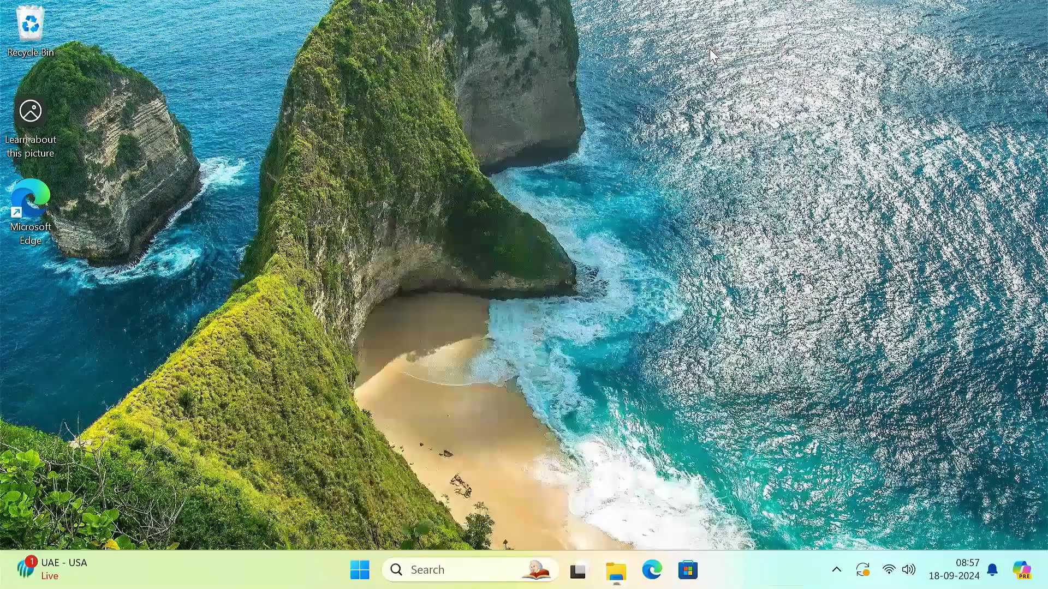
Step: Launch Command Prompt as administrator from Windows search
{"action": "left_click", "coordinate": [467, 578]}
{"action": "type", "text": "cmd"}
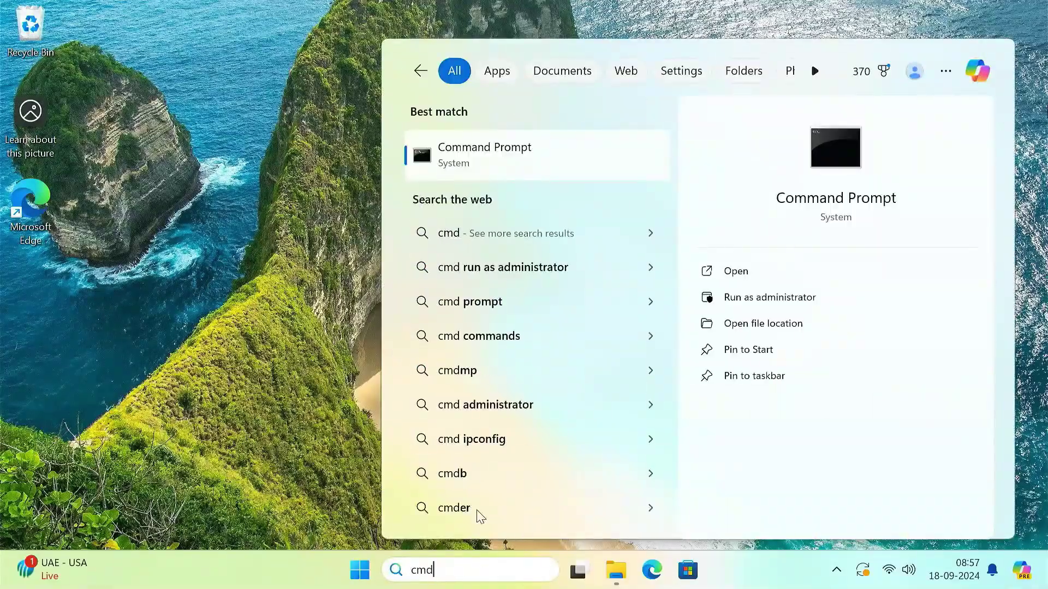
{"action": "right_click", "coordinate": [557, 144]}
{"action": "left_click", "coordinate": [603, 169]}
{"action": "left_click", "coordinate": [474, 410]}
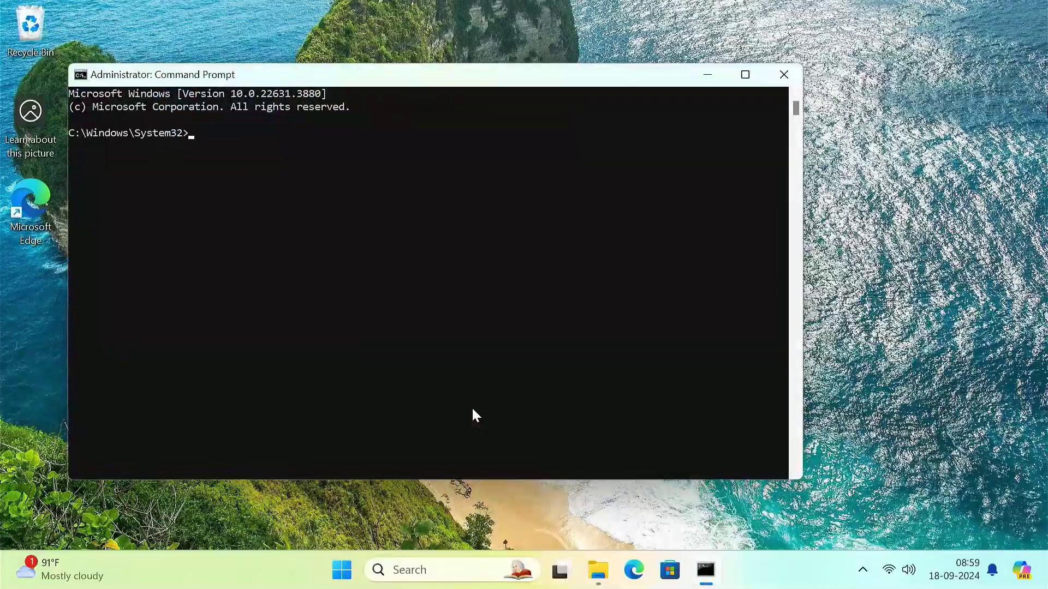
Step: Start diskpart, list the disks, and select disk 0
{"action": "type", "text": "diskpart"}
{"action": "key", "text": "Return"}
{"action": "type", "text": "list disk"}
{"action": "key", "text": "Return"}
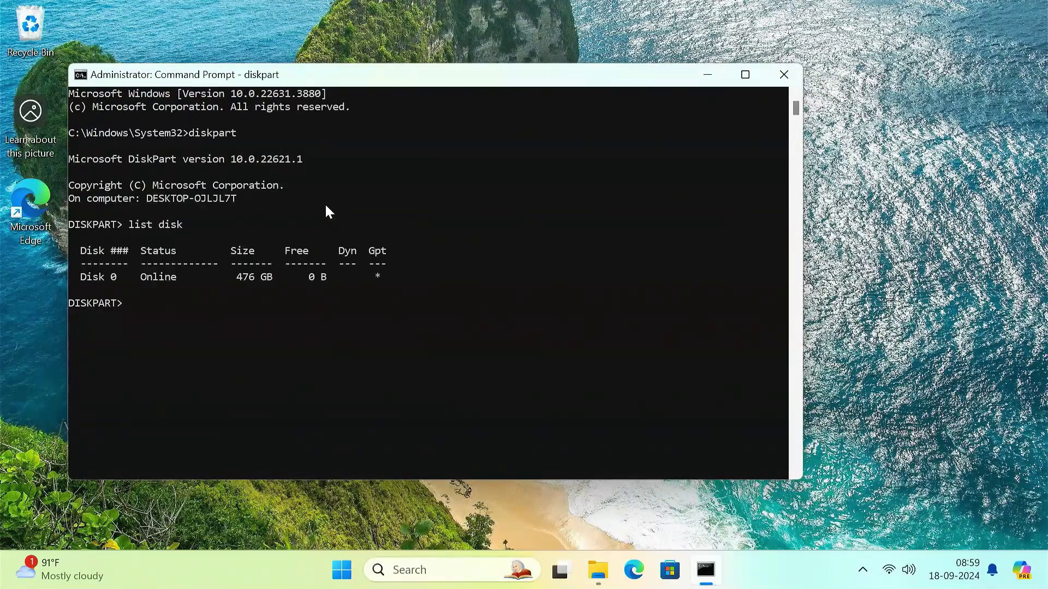
{"action": "type", "text": "select disk 0"}
{"action": "key", "text": "Return"}
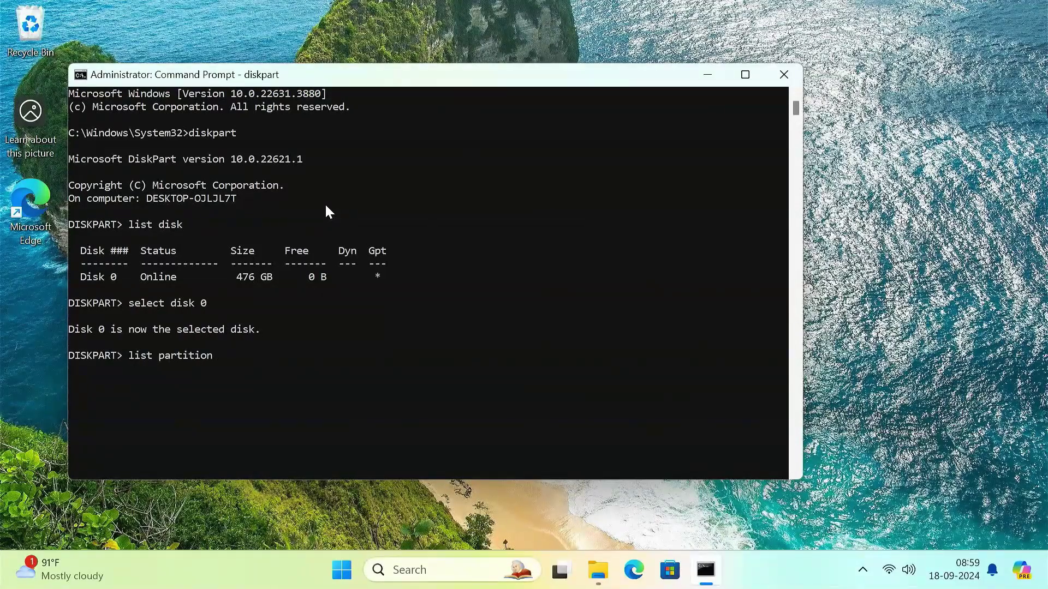
Step: Select partition 1, assign it drive letter X, and close the console
{"action": "key", "text": "Return"}
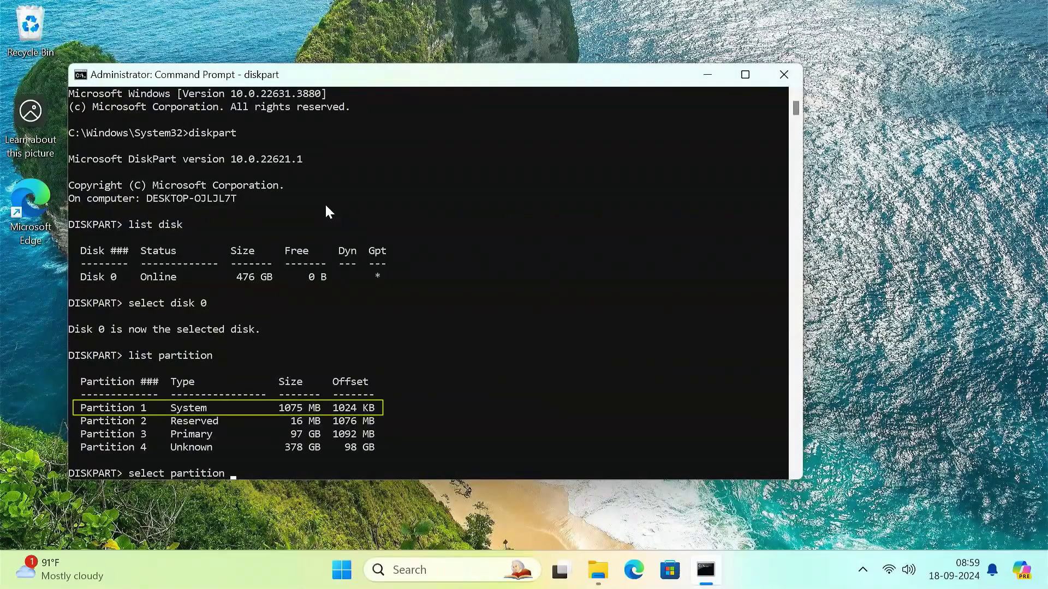
{"action": "key", "text": "Return"}
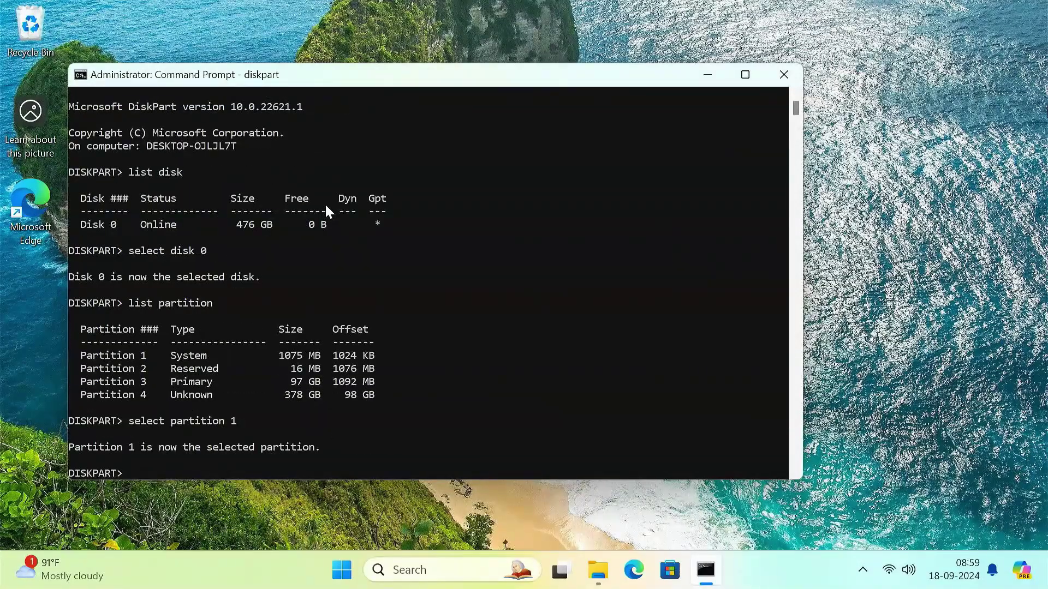
{"action": "type", "text": "assign letter=X"}
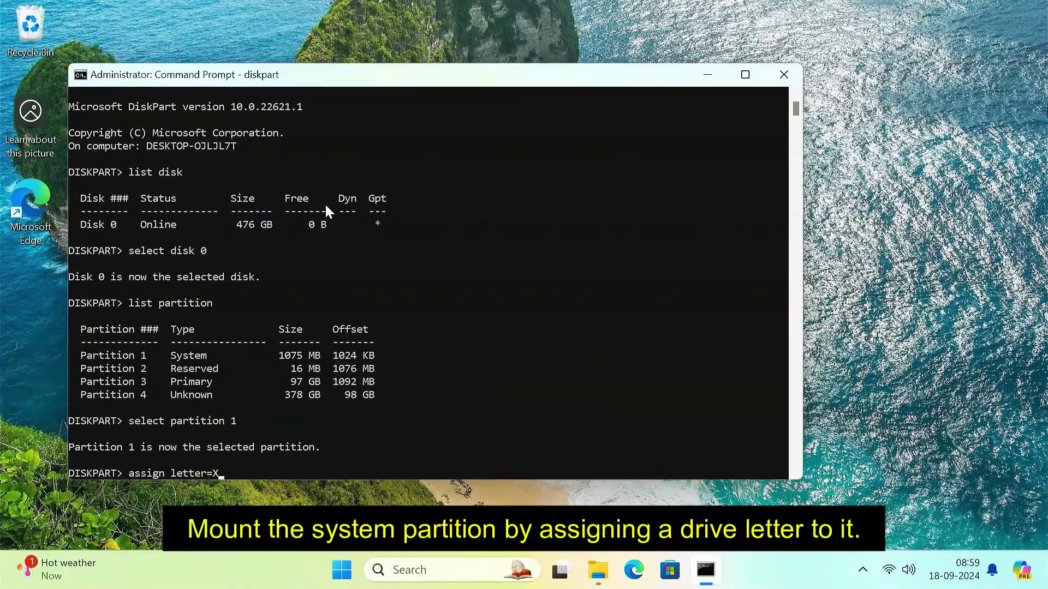
{"action": "key", "text": "Return"}
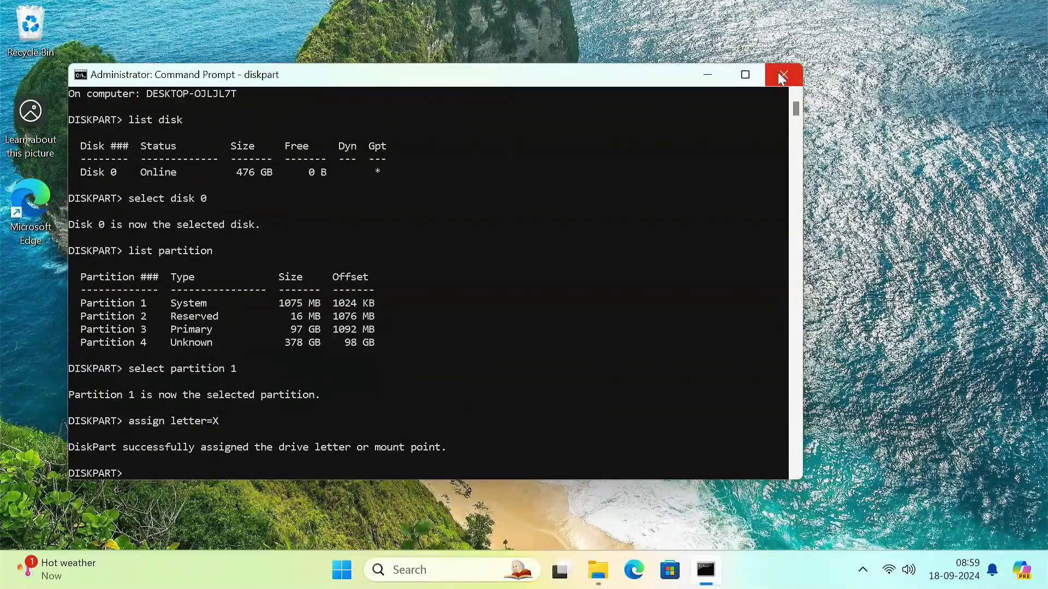
{"action": "left_click", "coordinate": [783, 74]}
Step: Copy the refind folder from Downloads\refind-bin-0.14.2\refind-bin-0.14.2
{"action": "left_click", "coordinate": [616, 571]}
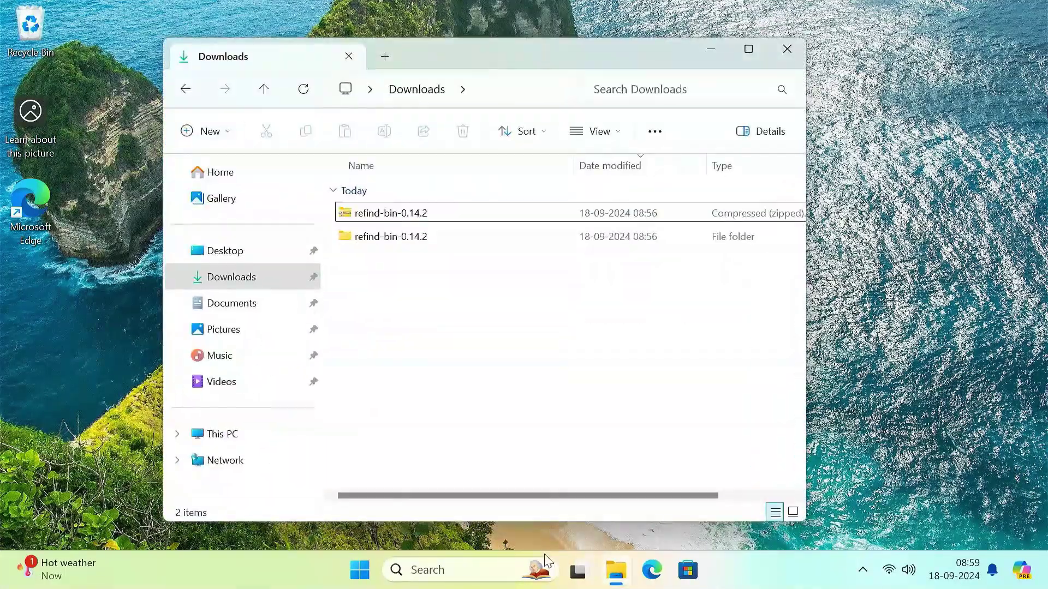
{"action": "left_click", "coordinate": [265, 434]}
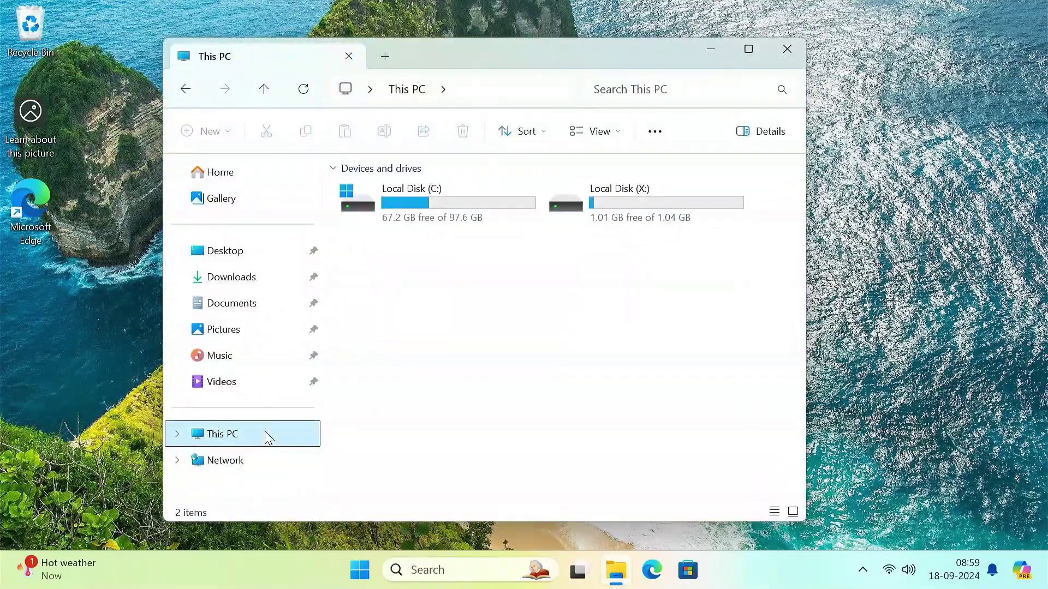
{"action": "left_click", "coordinate": [614, 205]}
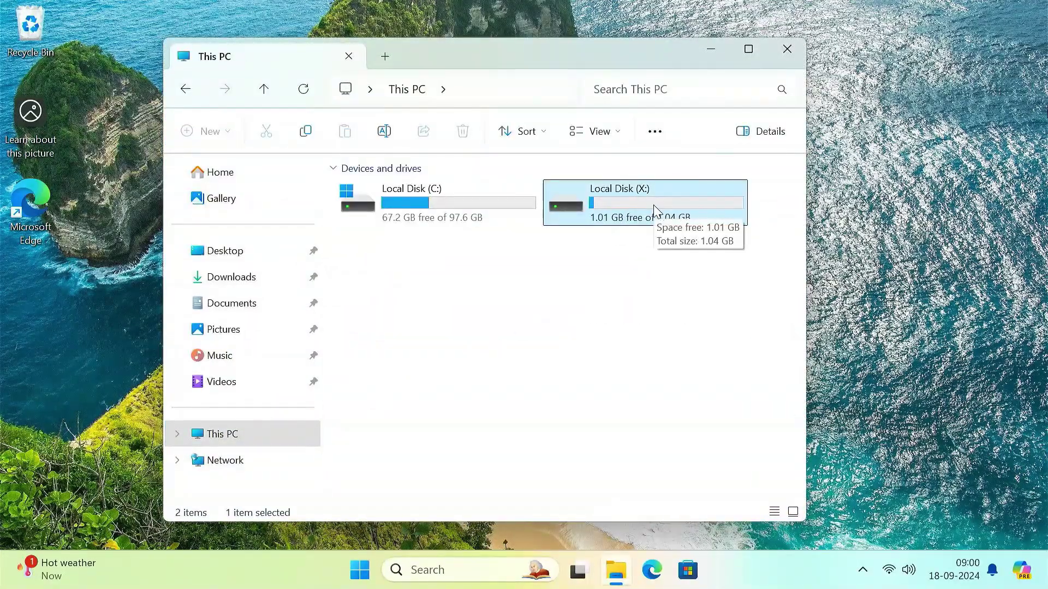
{"action": "left_click", "coordinate": [275, 282]}
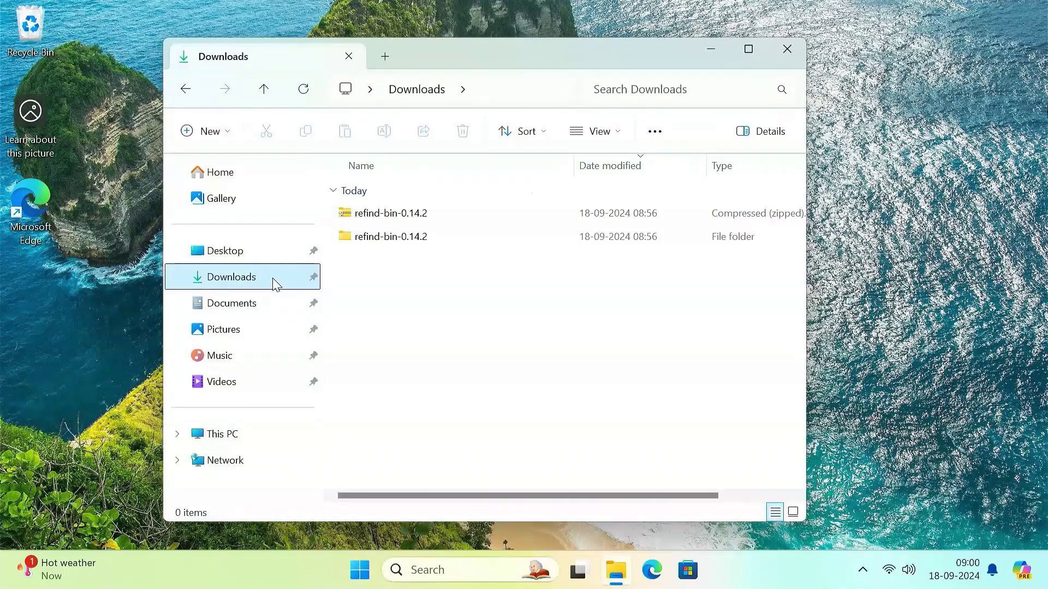
{"action": "double_click", "coordinate": [424, 237]}
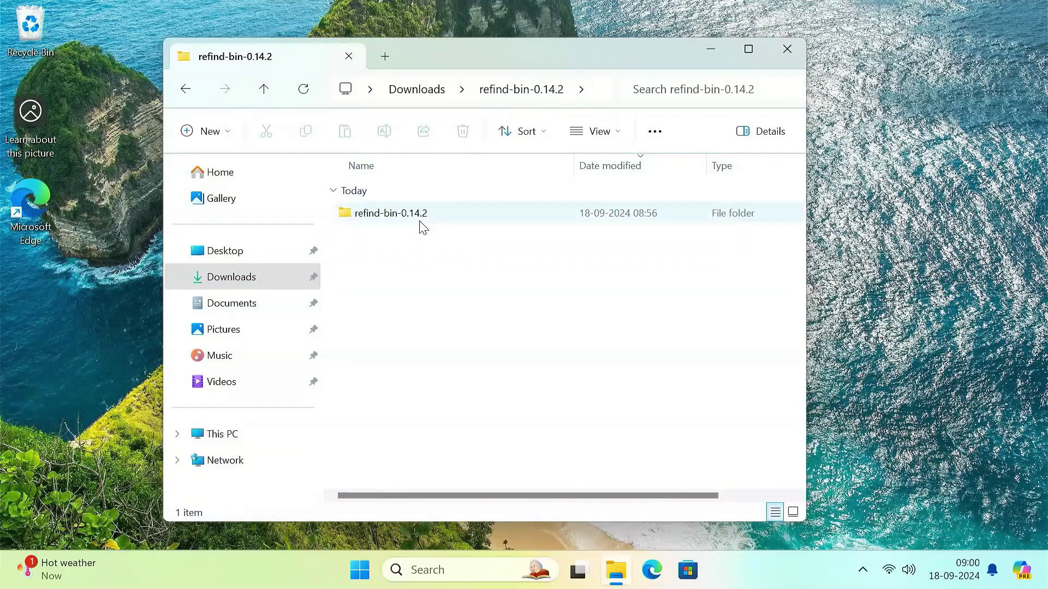
{"action": "double_click", "coordinate": [422, 223]}
{"action": "scroll", "coordinate": [444, 346], "scroll_direction": "down", "scroll_amount": 2}
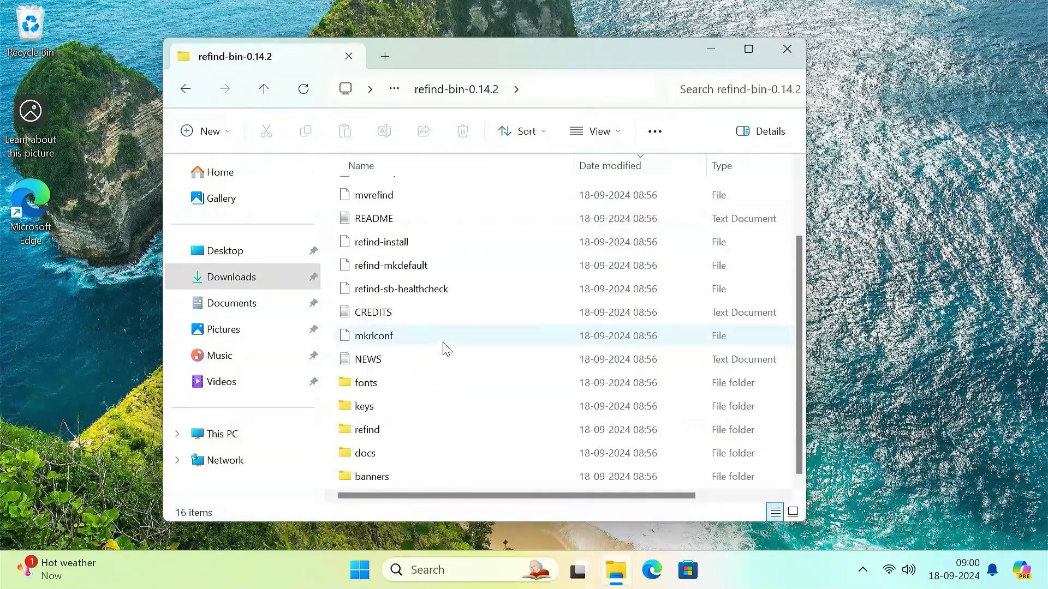
{"action": "left_click", "coordinate": [407, 430]}
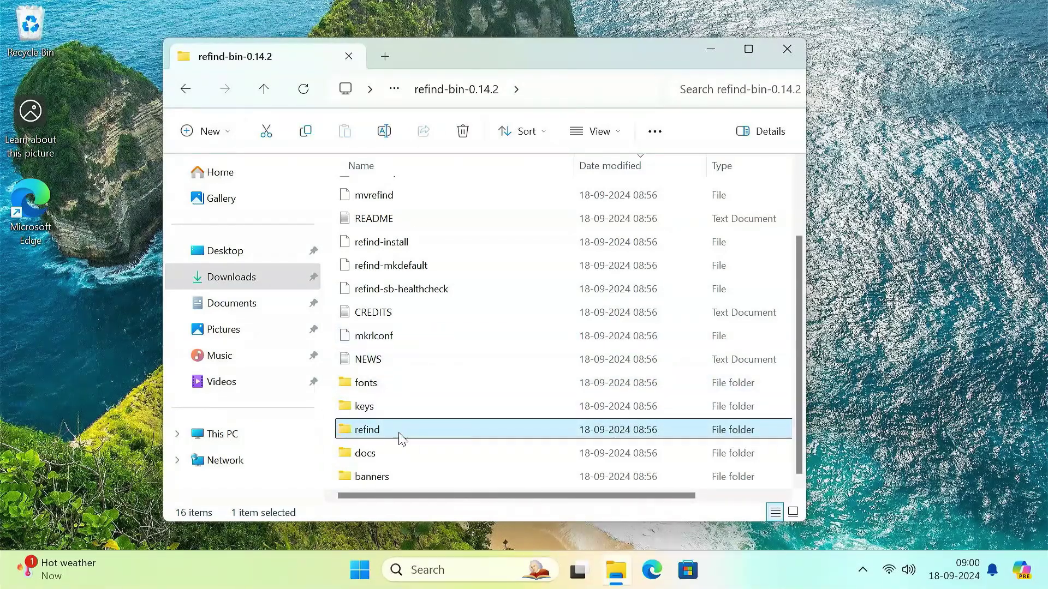
{"action": "right_click", "coordinate": [399, 433]}
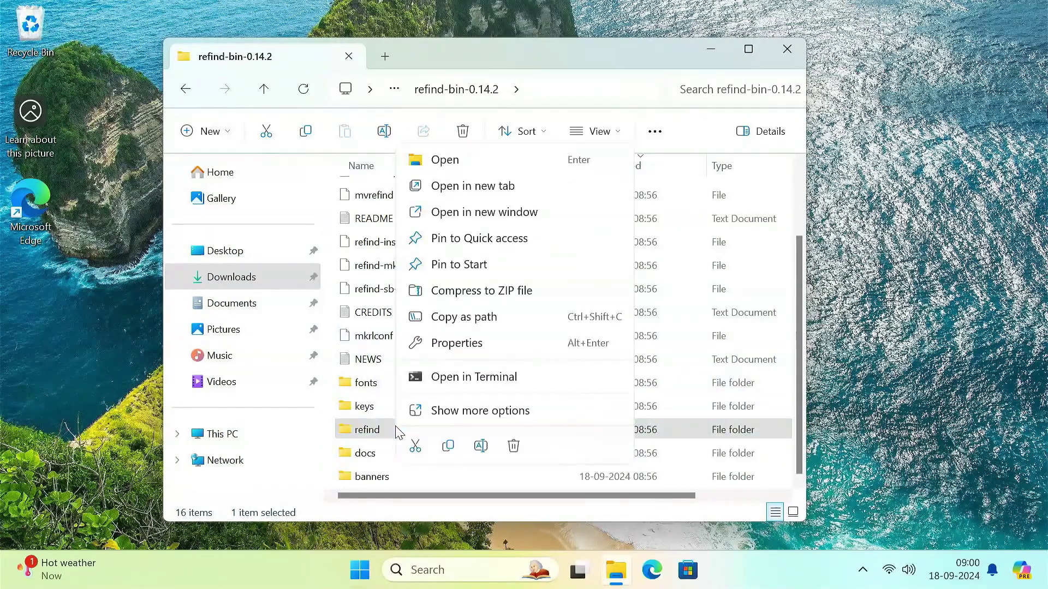
{"action": "left_click", "coordinate": [446, 448]}
Step: Try opening Local Disk (X:), dismiss the access-denied message, and minimise Explorer
{"action": "left_click", "coordinate": [259, 442]}
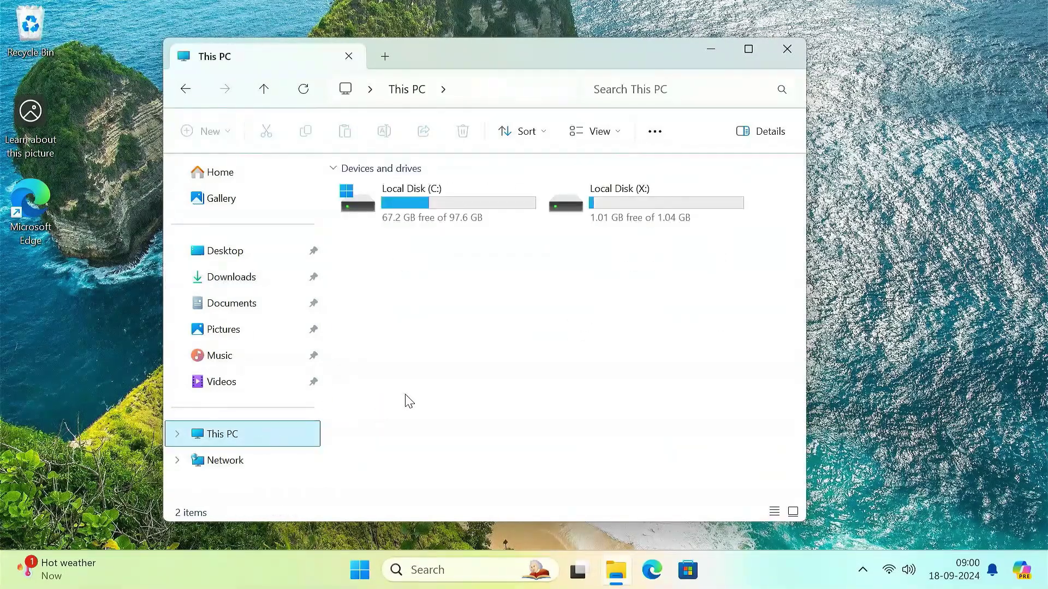
{"action": "double_click", "coordinate": [614, 212]}
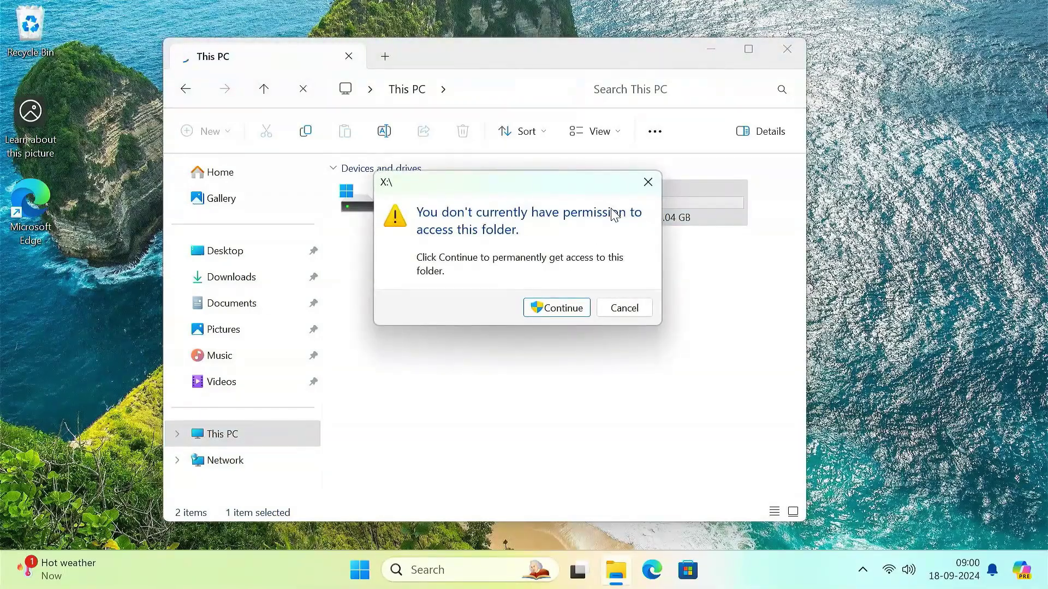
{"action": "left_click", "coordinate": [568, 313]}
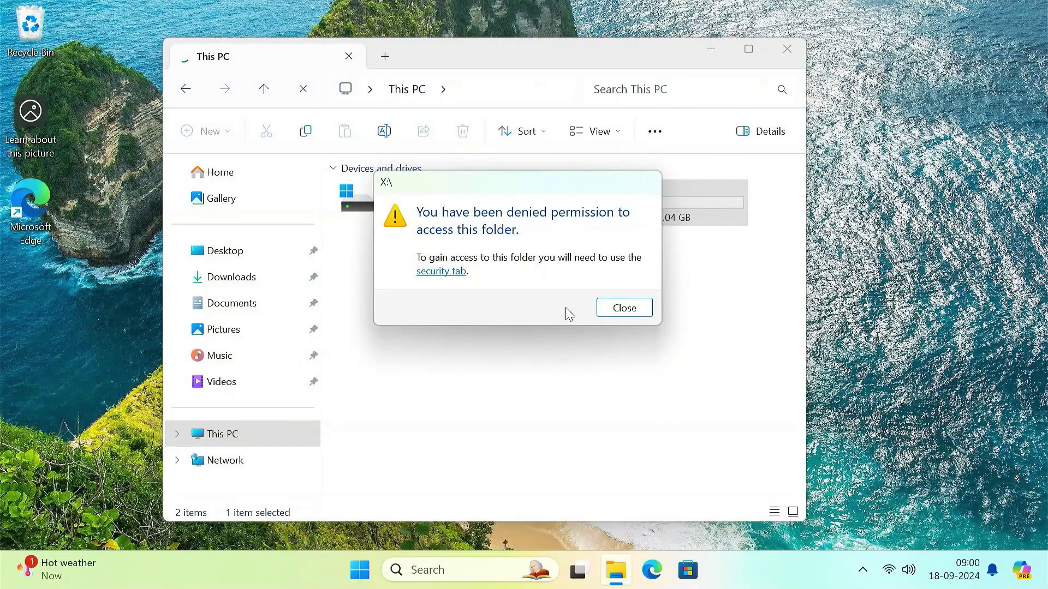
{"action": "left_click", "coordinate": [643, 308]}
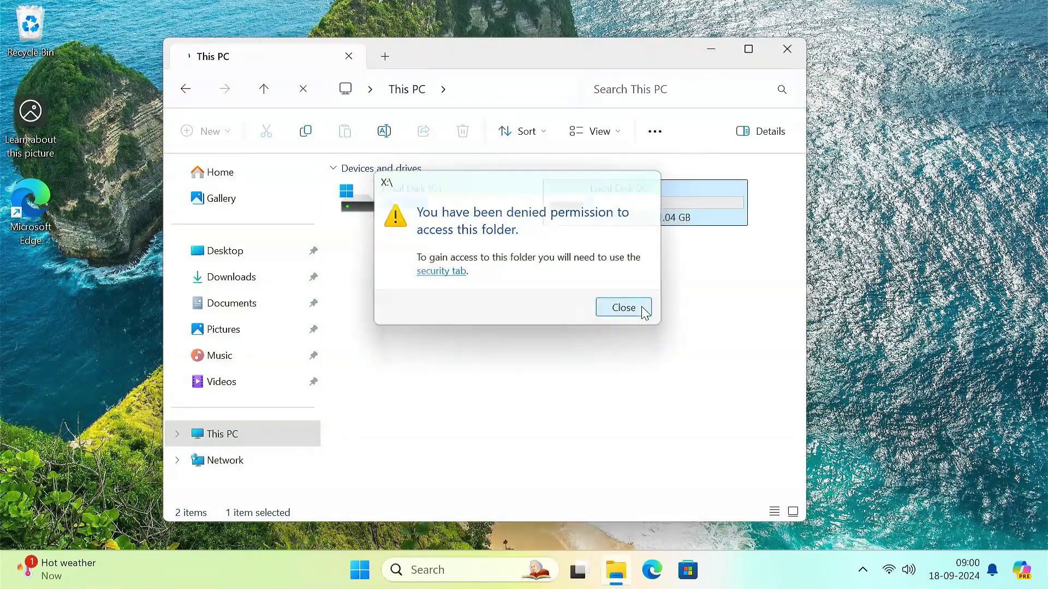
{"action": "left_click", "coordinate": [713, 49]}
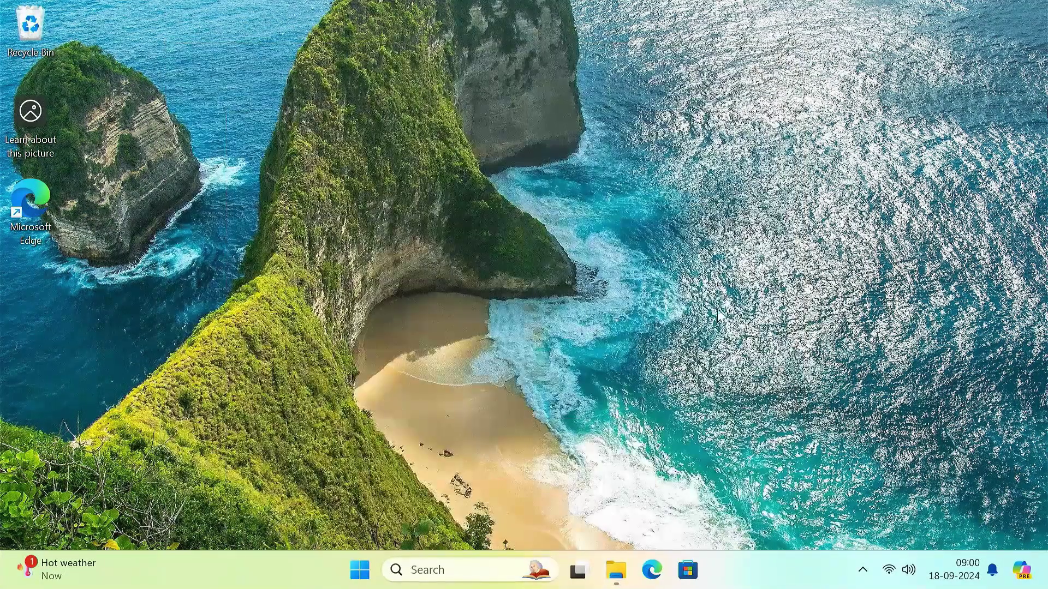
{"action": "right_click", "coordinate": [762, 582]}
Step: Open Task Manager's Run new task browser and navigate to Local Disk (X:)
{"action": "left_click", "coordinate": [800, 507]}
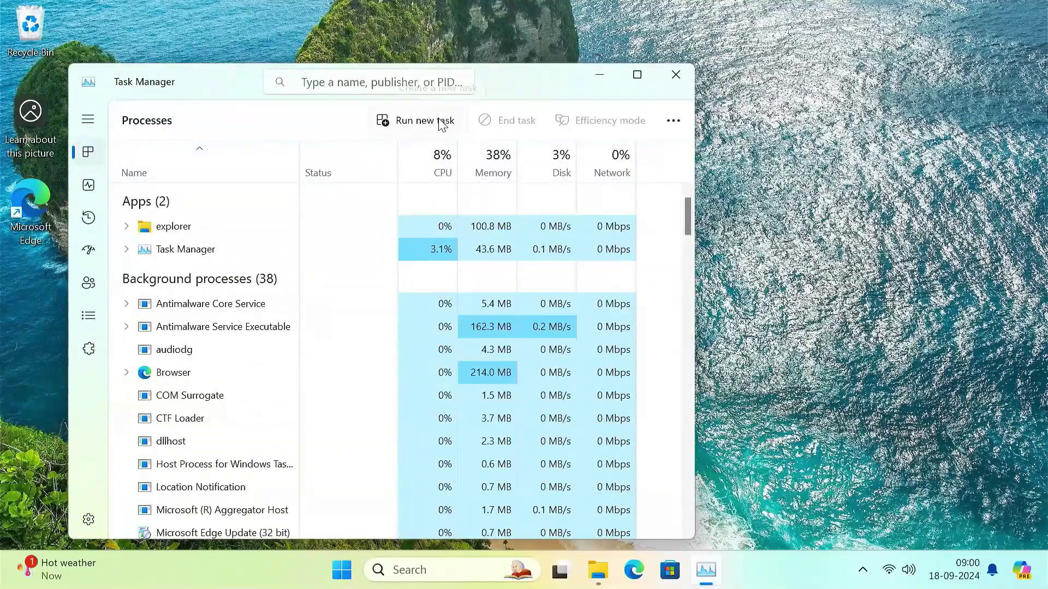
{"action": "left_click", "coordinate": [420, 121]}
{"action": "left_click", "coordinate": [362, 240]}
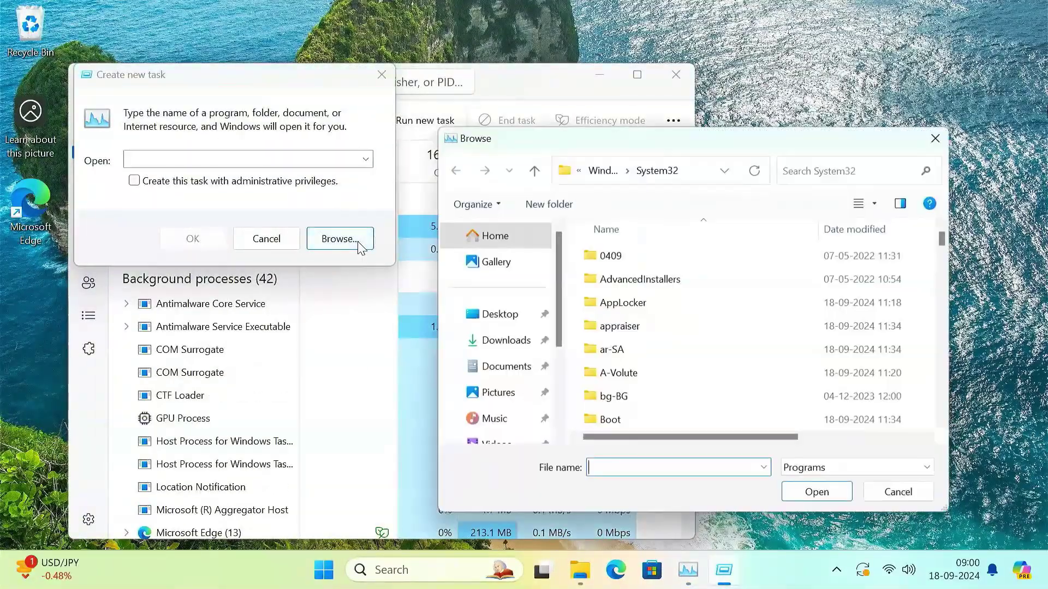
{"action": "scroll", "coordinate": [495, 395], "scroll_direction": "down", "scroll_amount": 3}
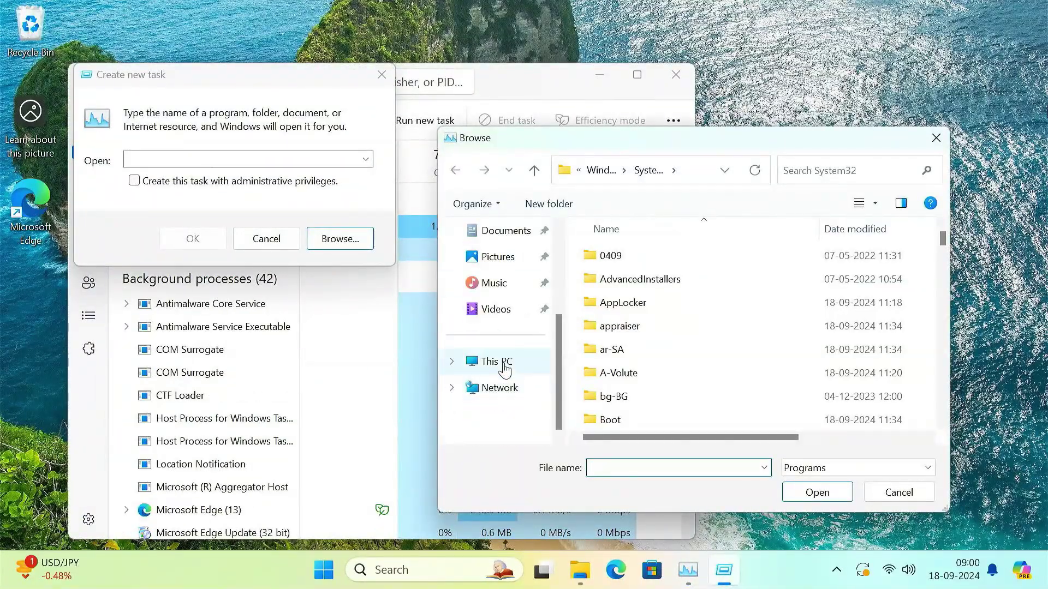
{"action": "left_click", "coordinate": [499, 363]}
{"action": "left_click", "coordinate": [675, 330]}
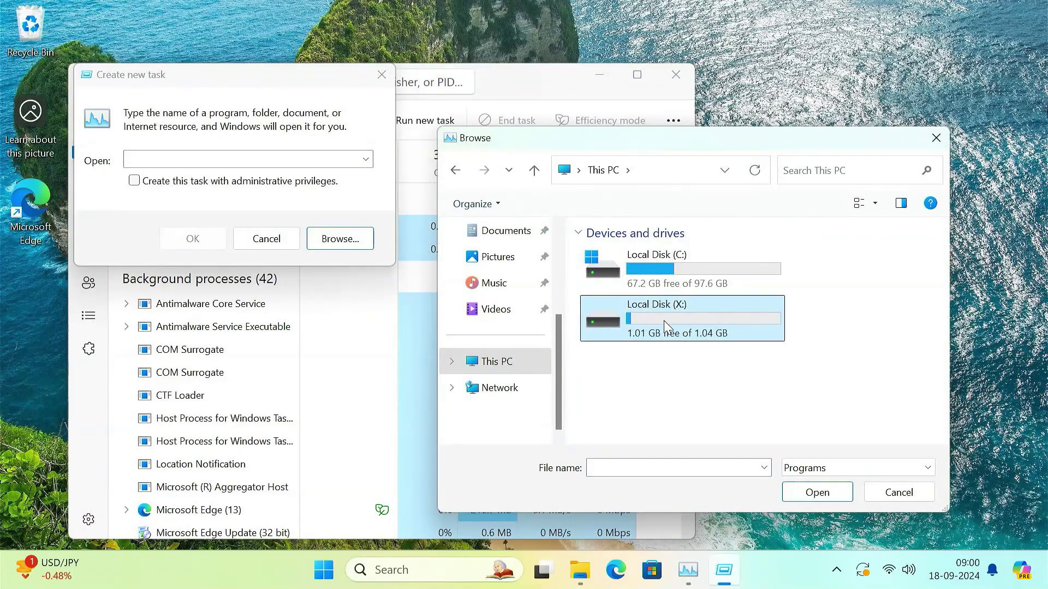
{"action": "double_click", "coordinate": [664, 326]}
Step: Paste the refind folder into X:\EFI and close the browse and new-task dialogs
{"action": "left_click", "coordinate": [631, 259]}
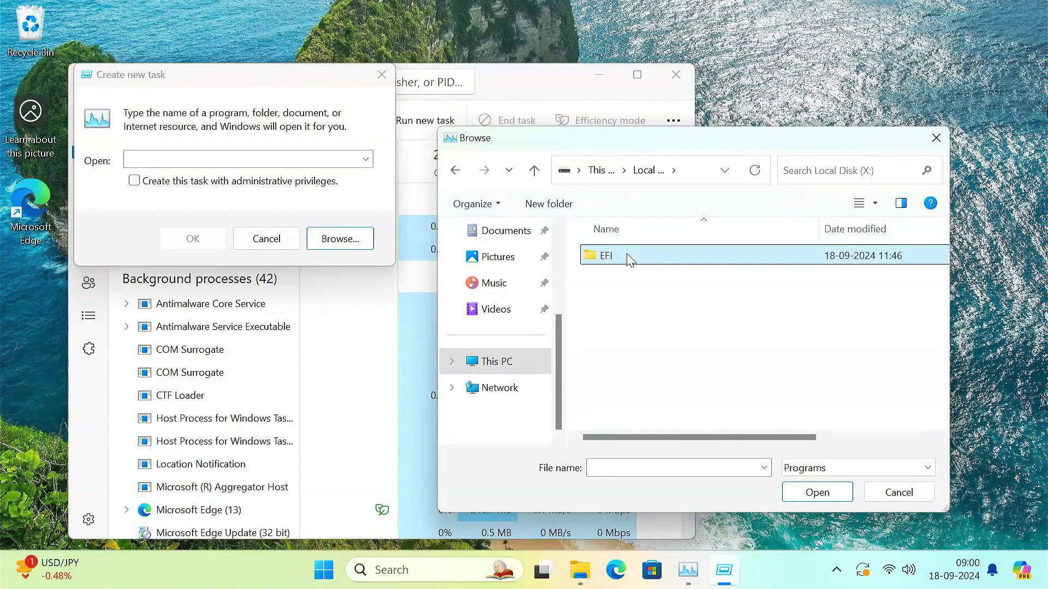
{"action": "double_click", "coordinate": [631, 259]}
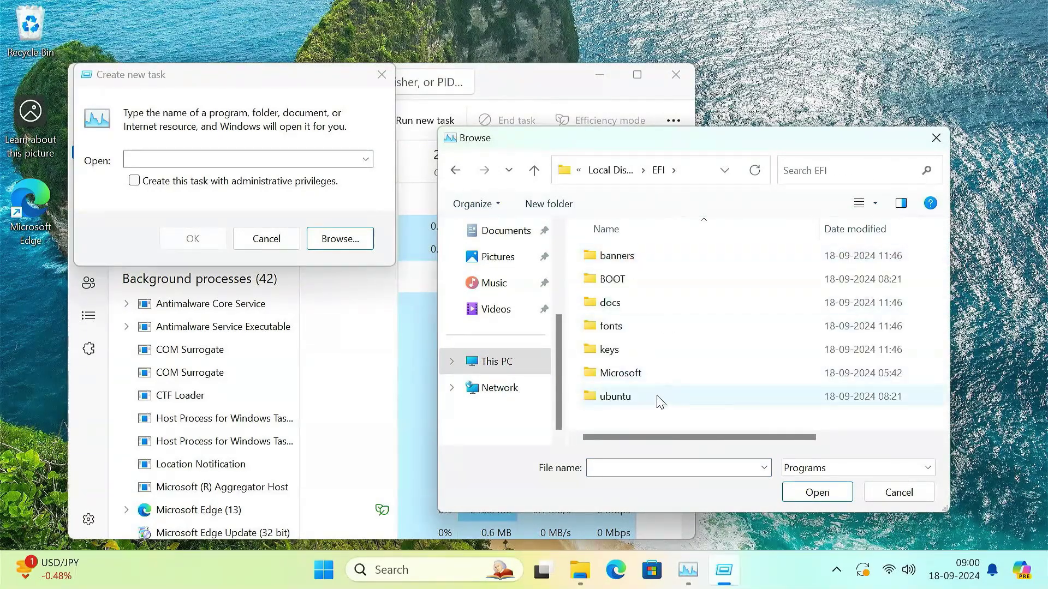
{"action": "right_click", "coordinate": [669, 419]}
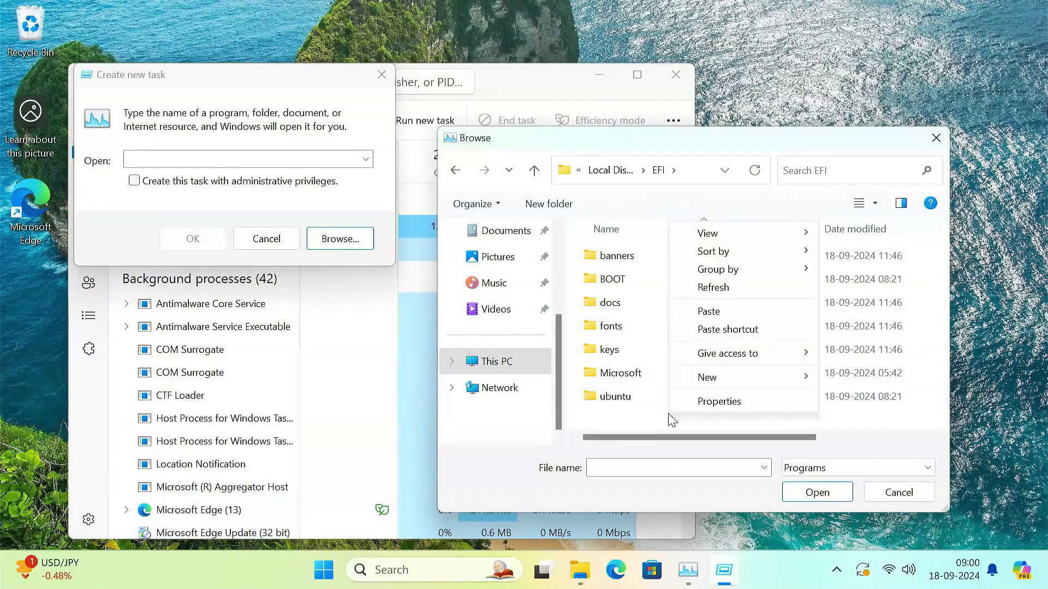
{"action": "left_click", "coordinate": [715, 312]}
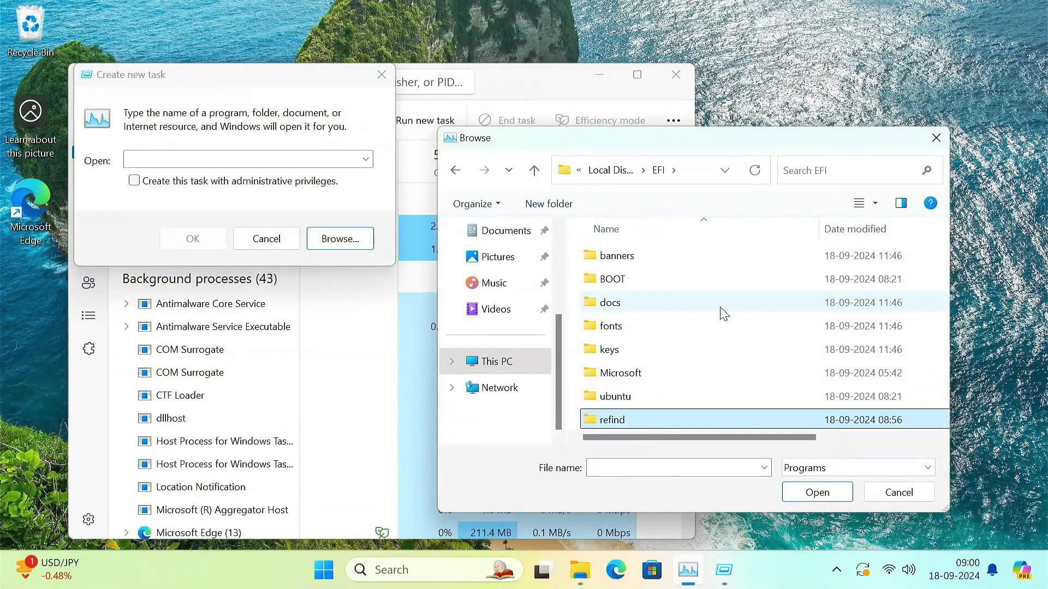
{"action": "left_click", "coordinate": [936, 137]}
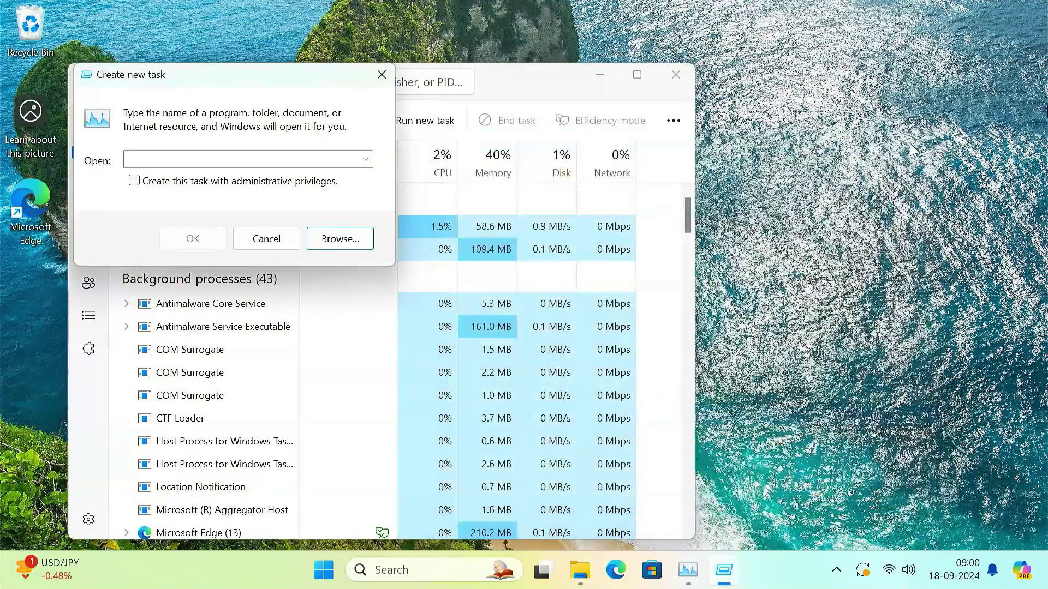
{"action": "left_click", "coordinate": [381, 75]}
Step: Search Edge for 'download easy uefi' and download EasyUEFI_Trial.exe from easyuefi.com
{"action": "left_click", "coordinate": [674, 75]}
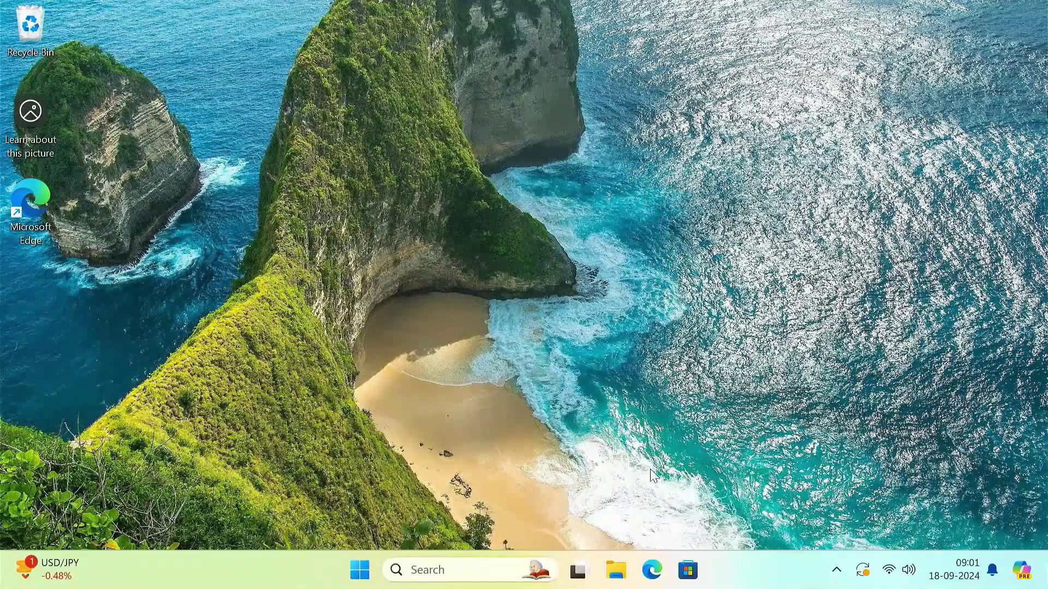
{"action": "left_click", "coordinate": [646, 579]}
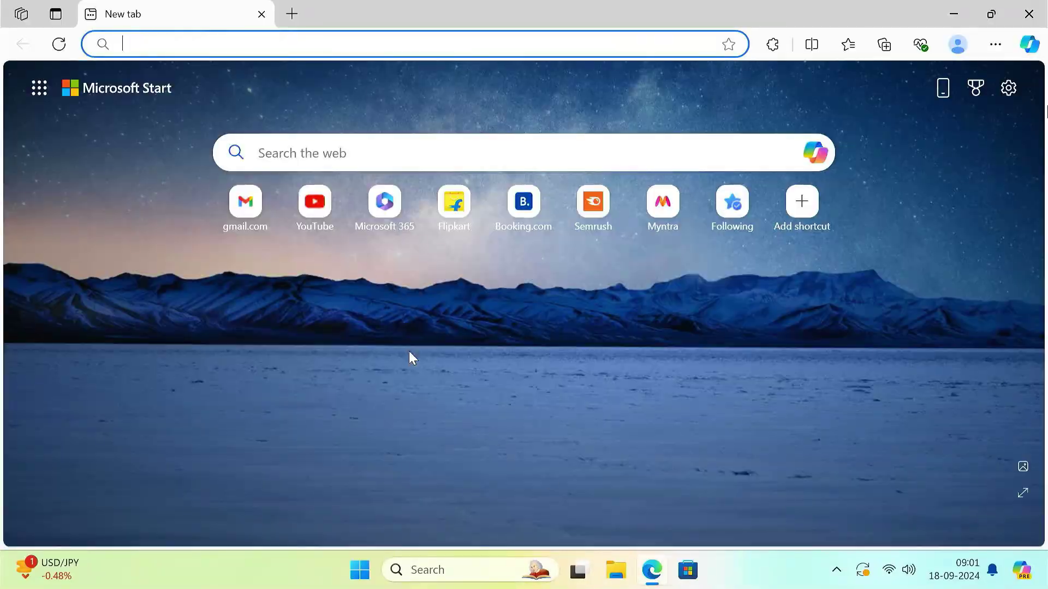
{"action": "type", "text": "download easy uefi"}
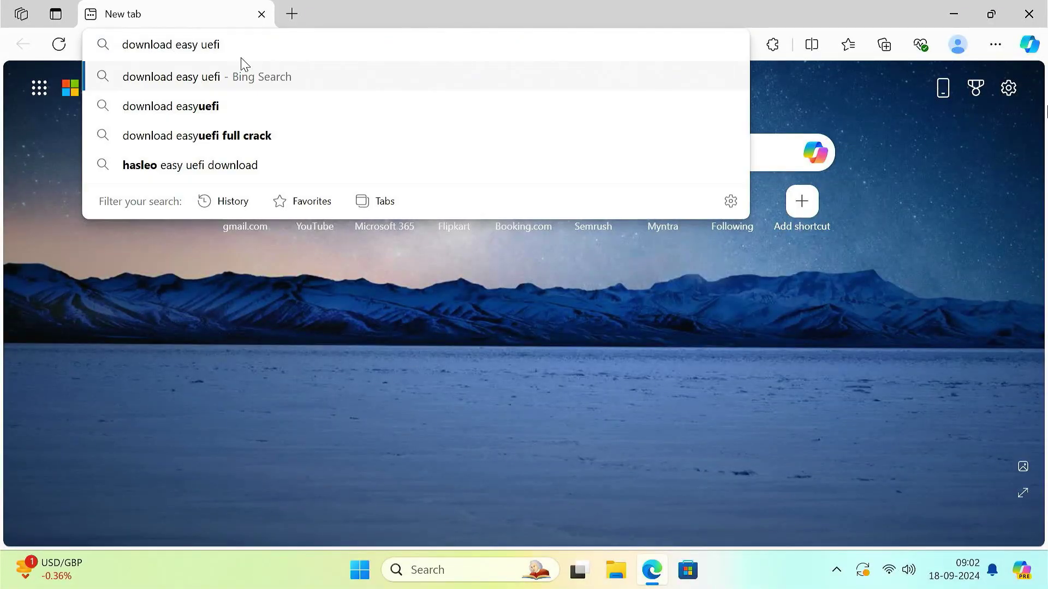
{"action": "key", "text": "Return"}
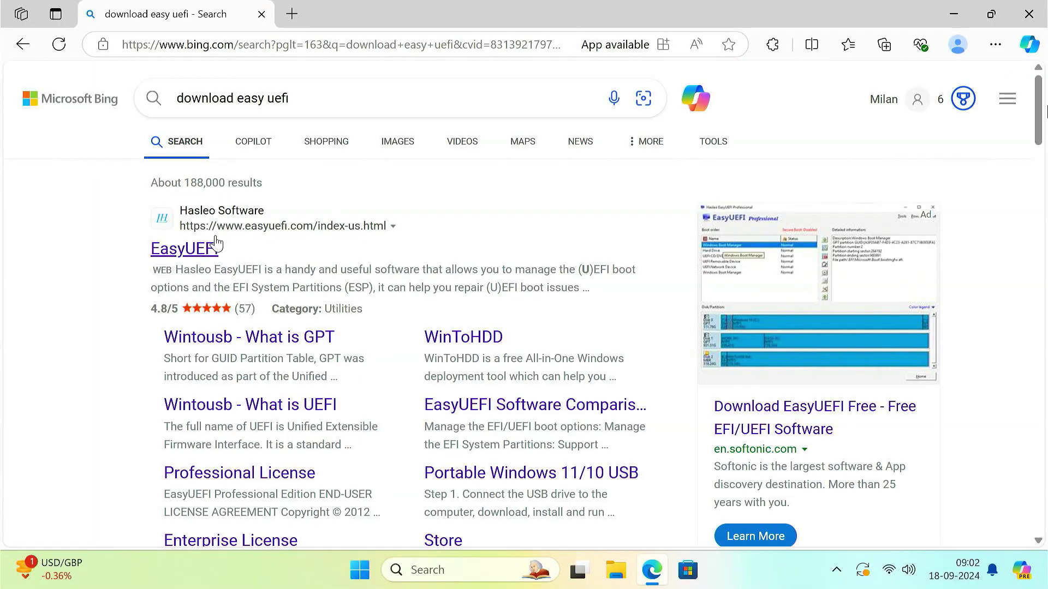
{"action": "left_click", "coordinate": [203, 249]}
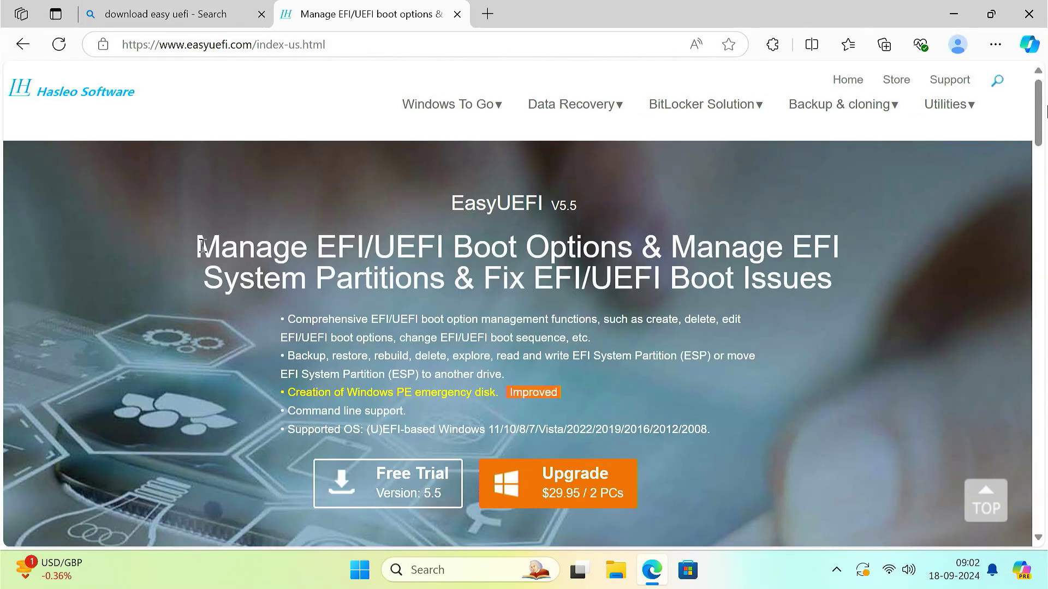
{"action": "left_click", "coordinate": [427, 492]}
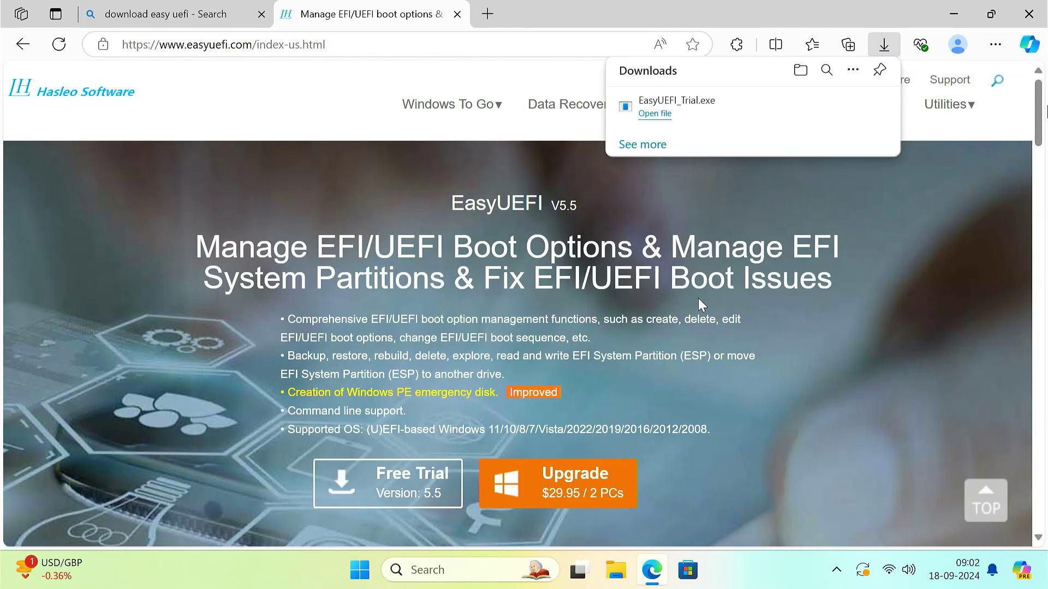
Step: Run EasyUEFI_Trial.exe, accept the licence and defaults, install EasyUEFI 5.5, and launch it
{"action": "left_click", "coordinate": [828, 107]}
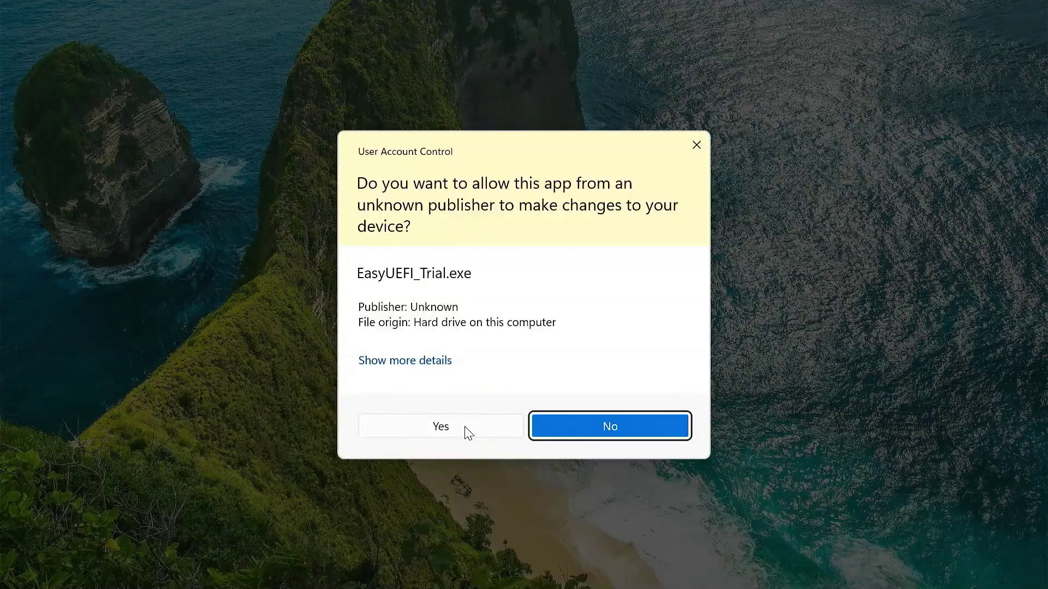
{"action": "left_click", "coordinate": [466, 430]}
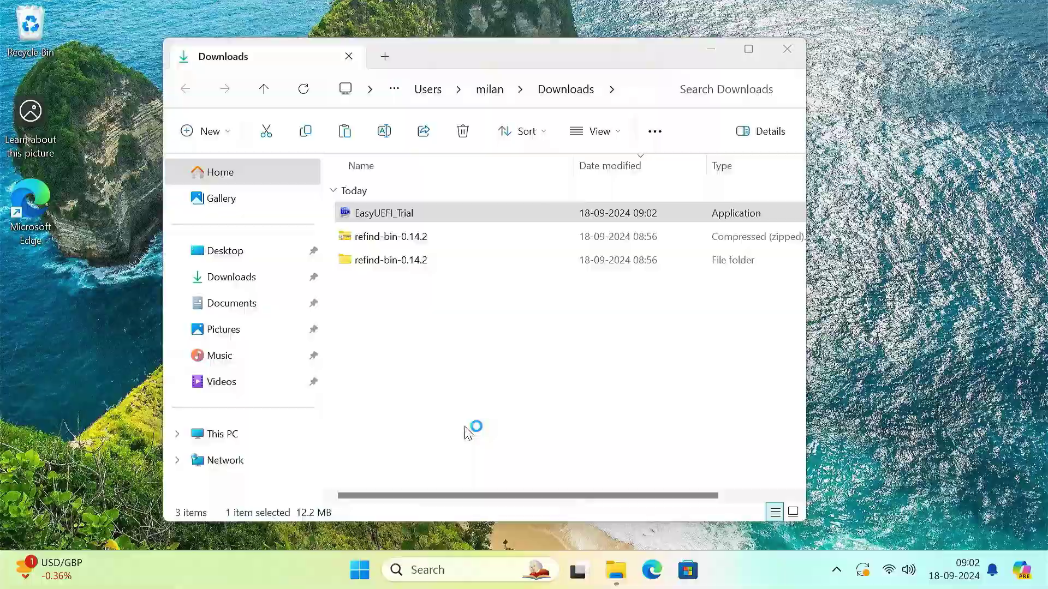
{"action": "left_click", "coordinate": [534, 318]}
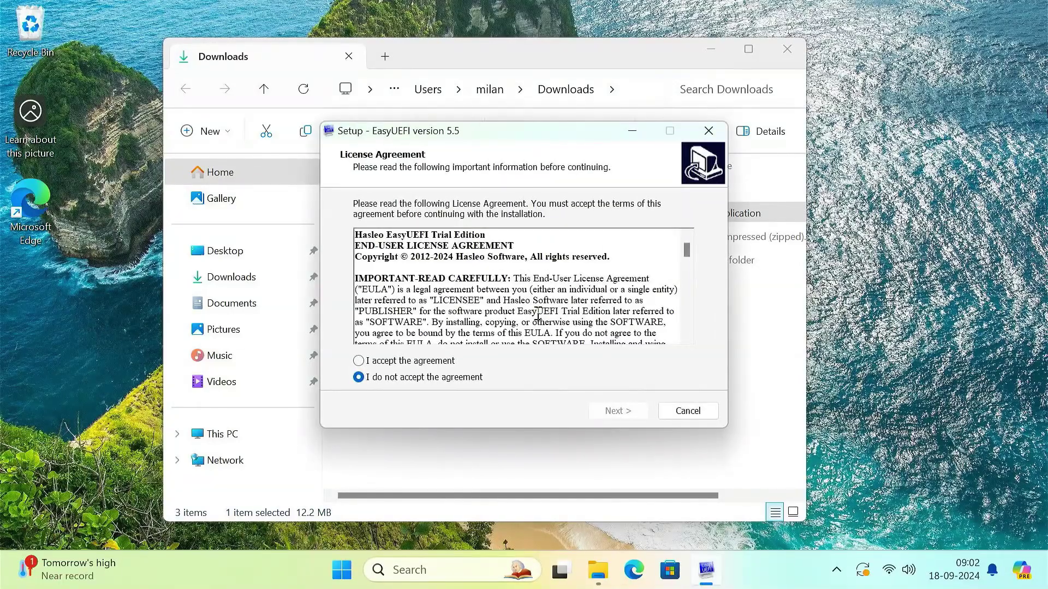
{"action": "left_click", "coordinate": [387, 362]}
{"action": "left_click", "coordinate": [602, 414]}
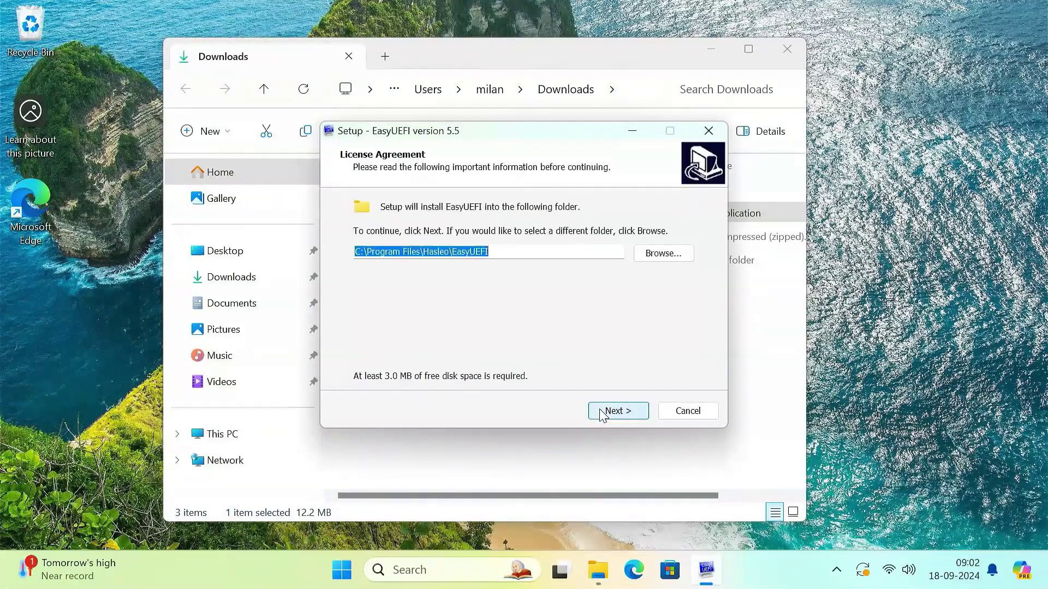
{"action": "left_click", "coordinate": [602, 414]}
{"action": "left_click", "coordinate": [613, 410]}
{"action": "left_click", "coordinate": [617, 412]}
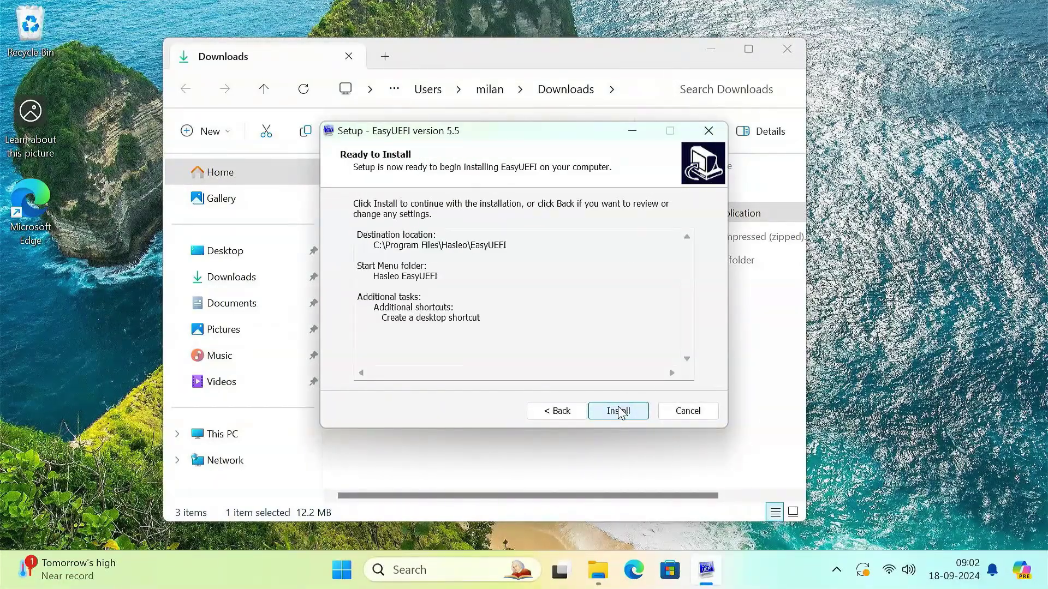
{"action": "left_click", "coordinate": [619, 412]}
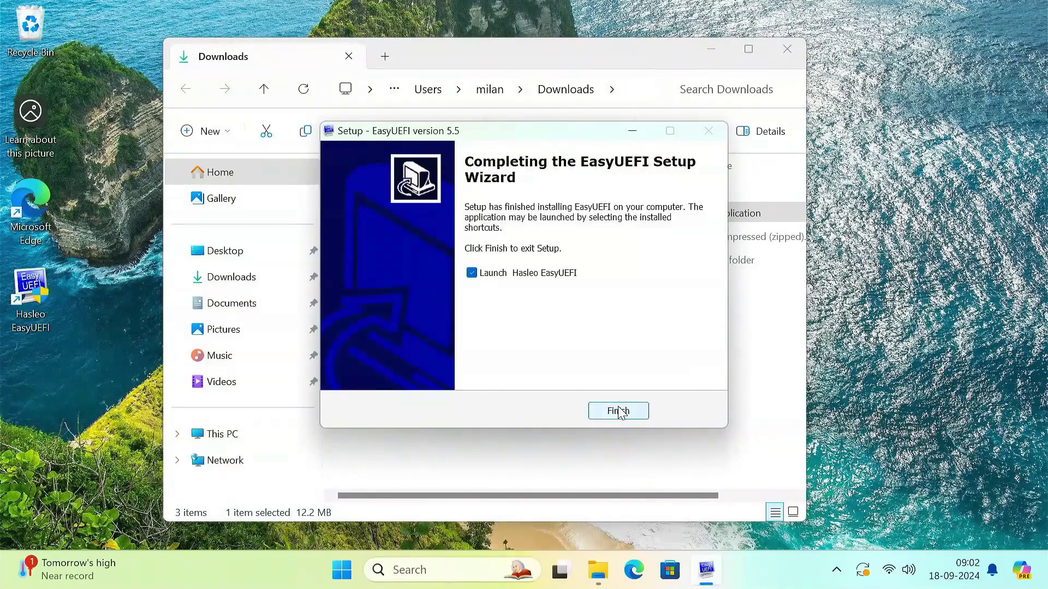
{"action": "left_click", "coordinate": [619, 412]}
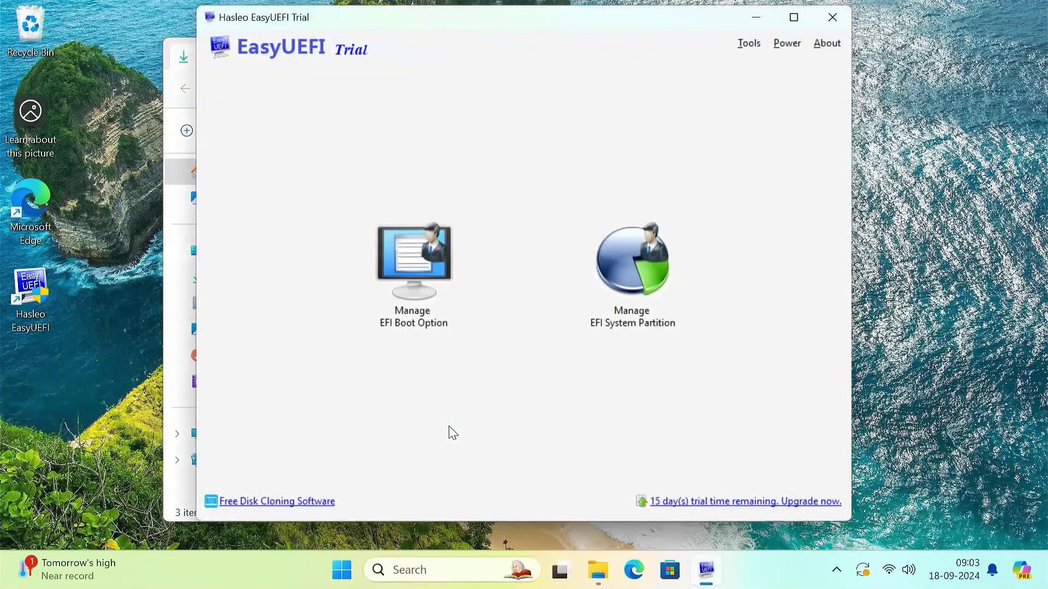
{"action": "left_click", "coordinate": [185, 483]}
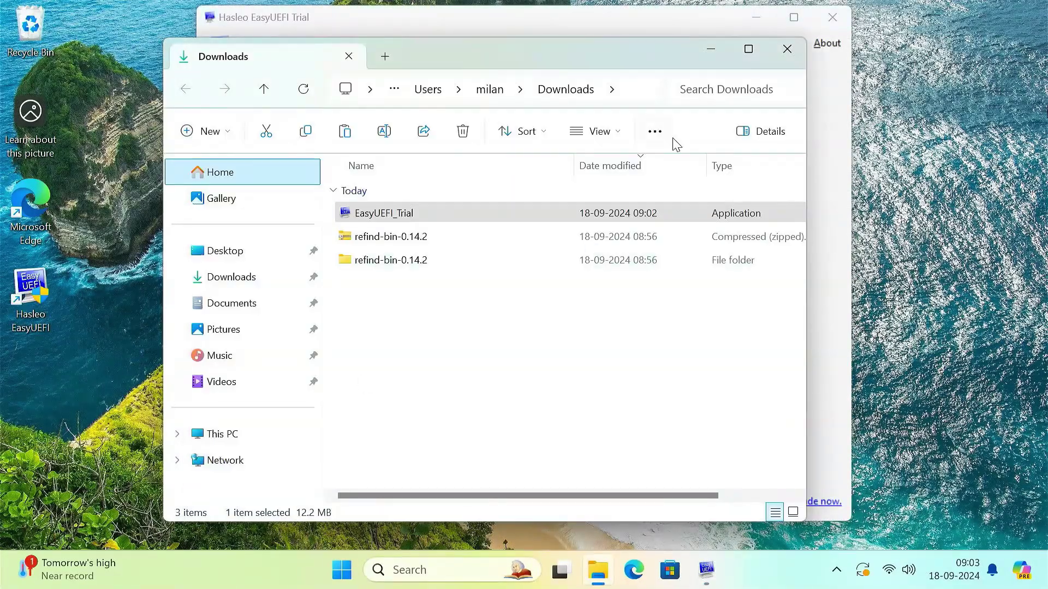
Step: Create a Linux or other OS entry described 'rEFInd Boot Manager' on the 1.05G FAT32 partition
{"action": "left_click", "coordinate": [785, 50]}
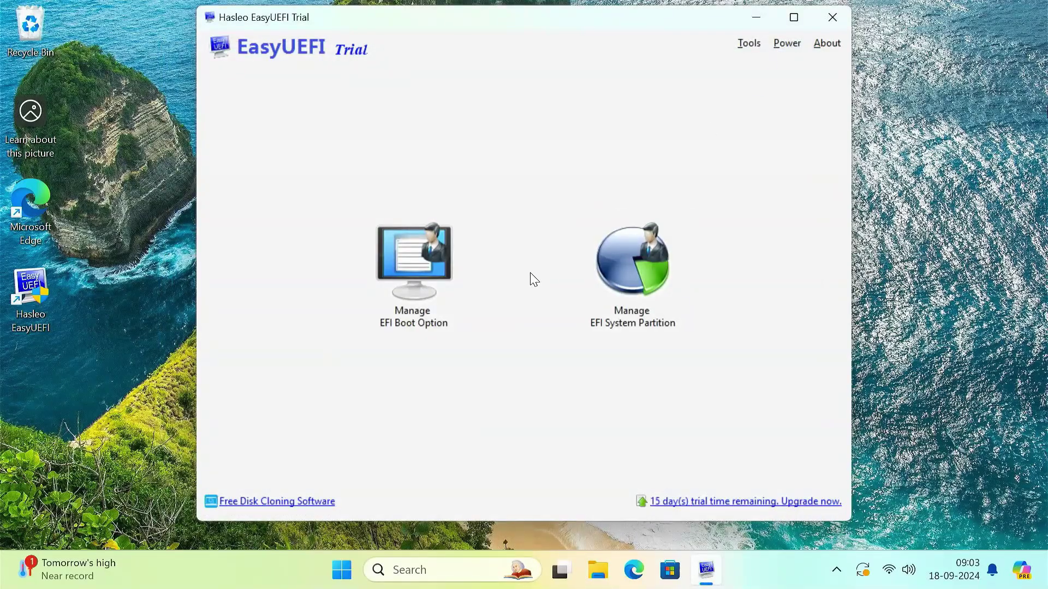
{"action": "left_click", "coordinate": [418, 279]}
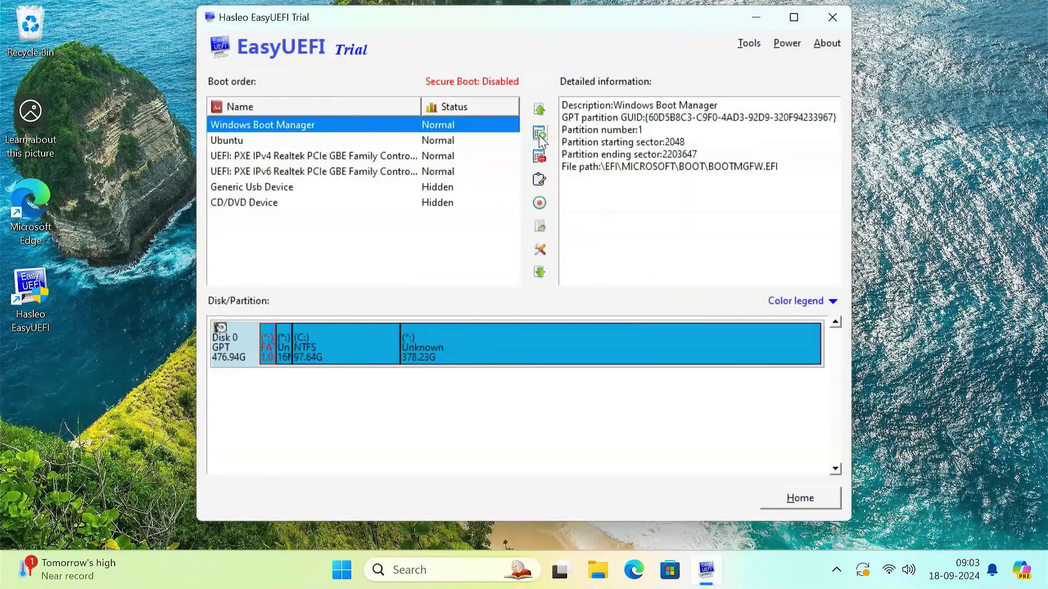
{"action": "left_click", "coordinate": [539, 133]}
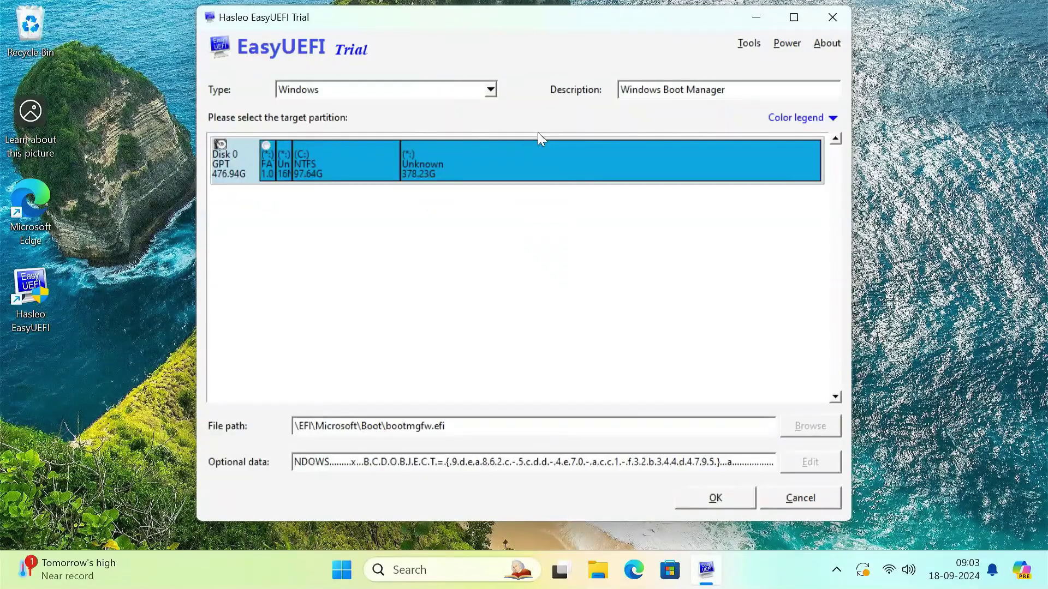
{"action": "left_click", "coordinate": [491, 92]}
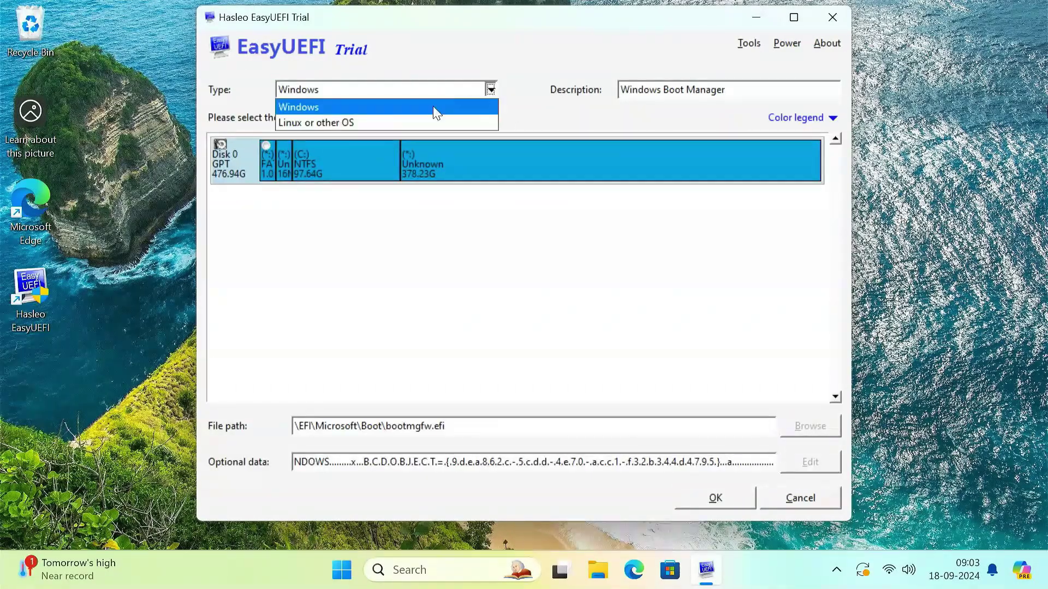
{"action": "left_click", "coordinate": [339, 124]}
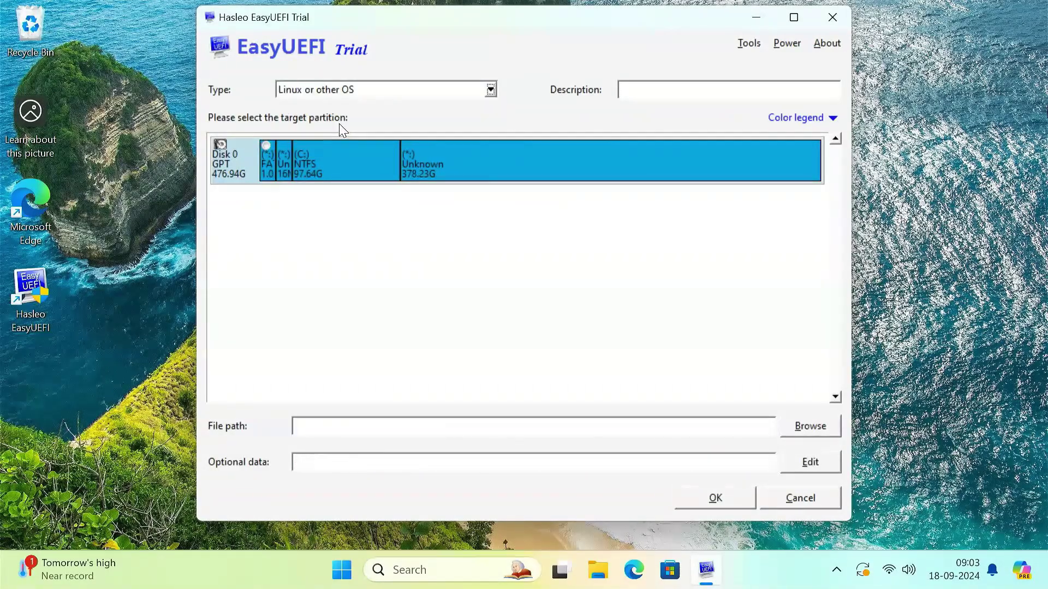
{"action": "left_click", "coordinate": [646, 91]}
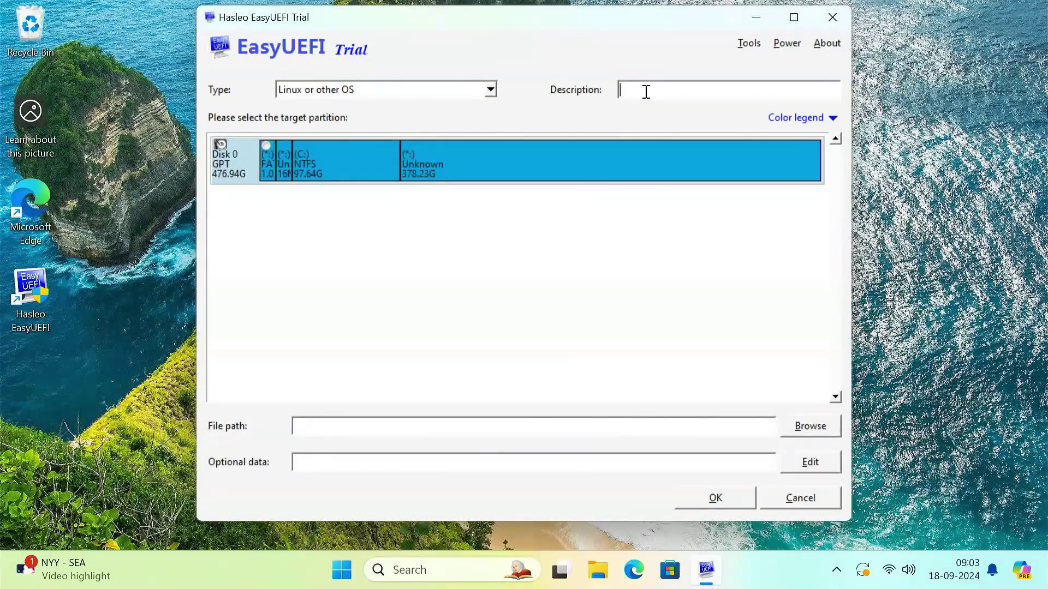
{"action": "type", "text": "rEFInd Boot Manager"}
{"action": "left_click", "coordinate": [268, 146]}
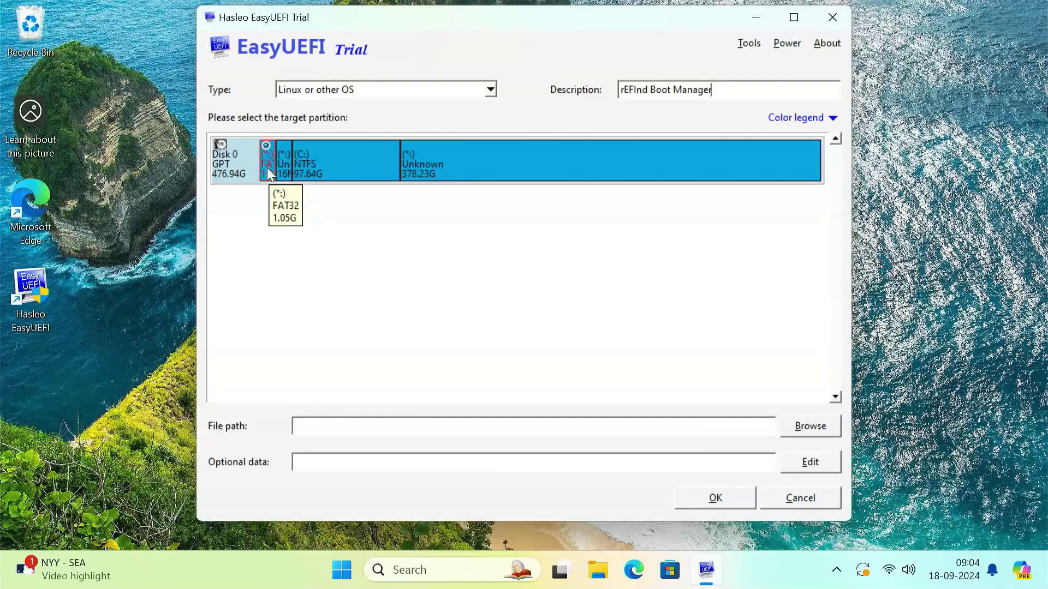
Step: Set the rEFInd Boot Manager entry's file path to \EFI\refind\refind_x64.efi and save the entry
{"action": "left_click", "coordinate": [810, 427]}
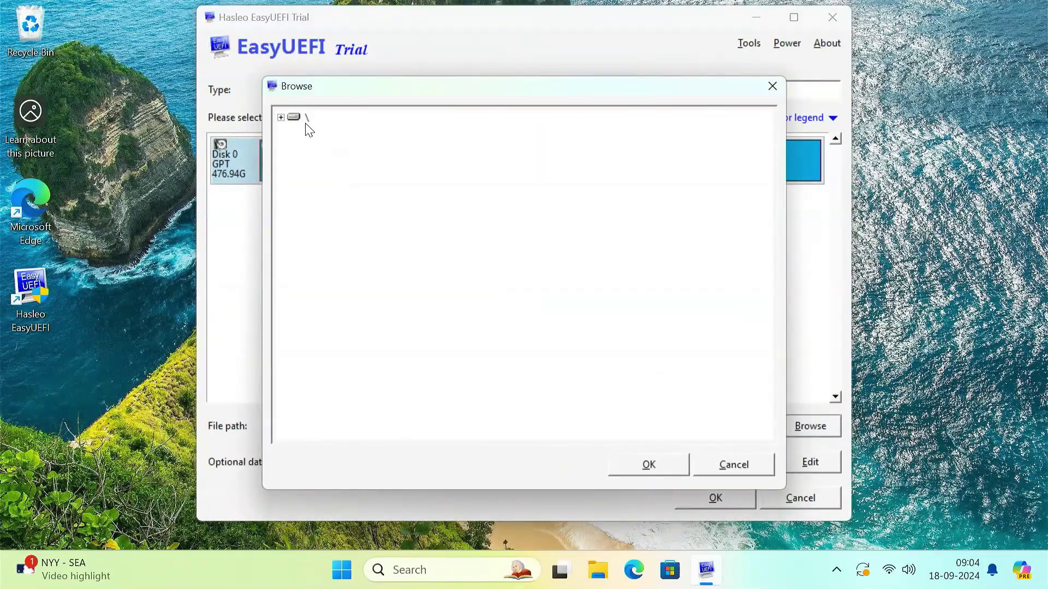
{"action": "double_click", "coordinate": [294, 117]}
{"action": "left_click", "coordinate": [327, 134]}
{"action": "double_click", "coordinate": [327, 134]}
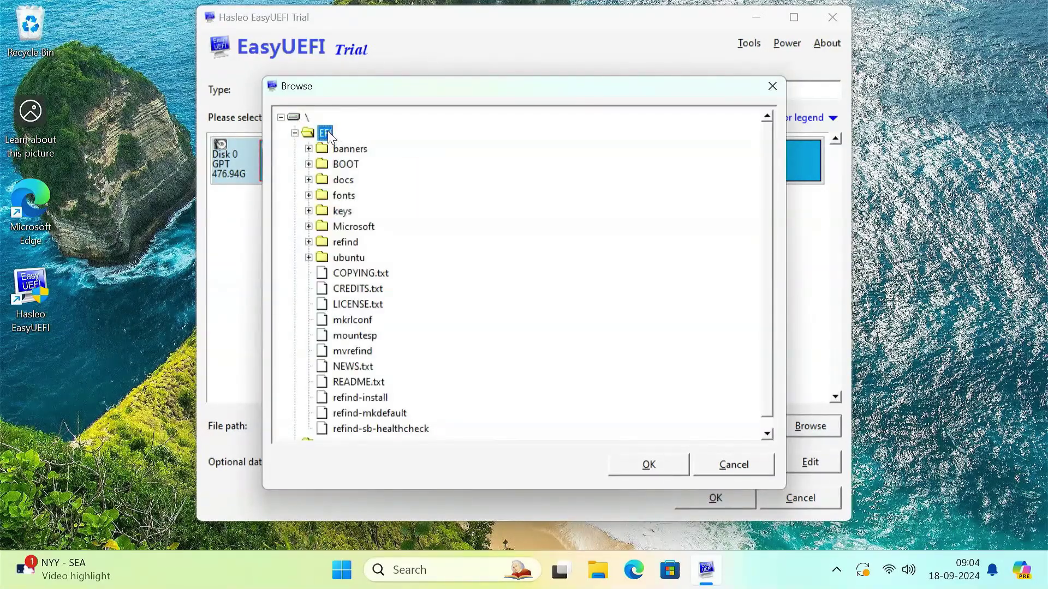
{"action": "left_click", "coordinate": [351, 243]}
{"action": "double_click", "coordinate": [349, 243]}
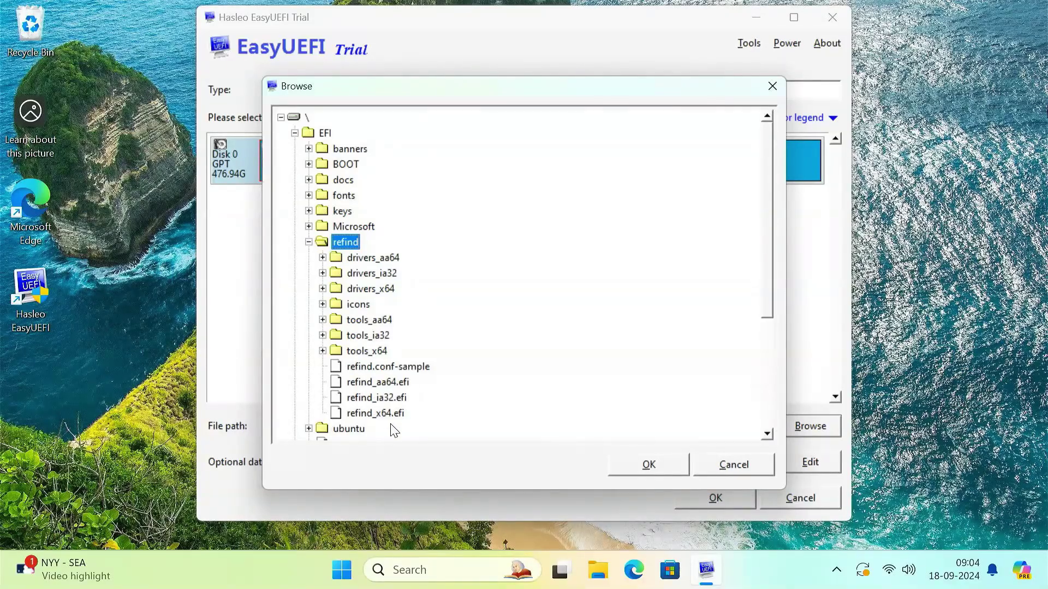
{"action": "left_click", "coordinate": [367, 415]}
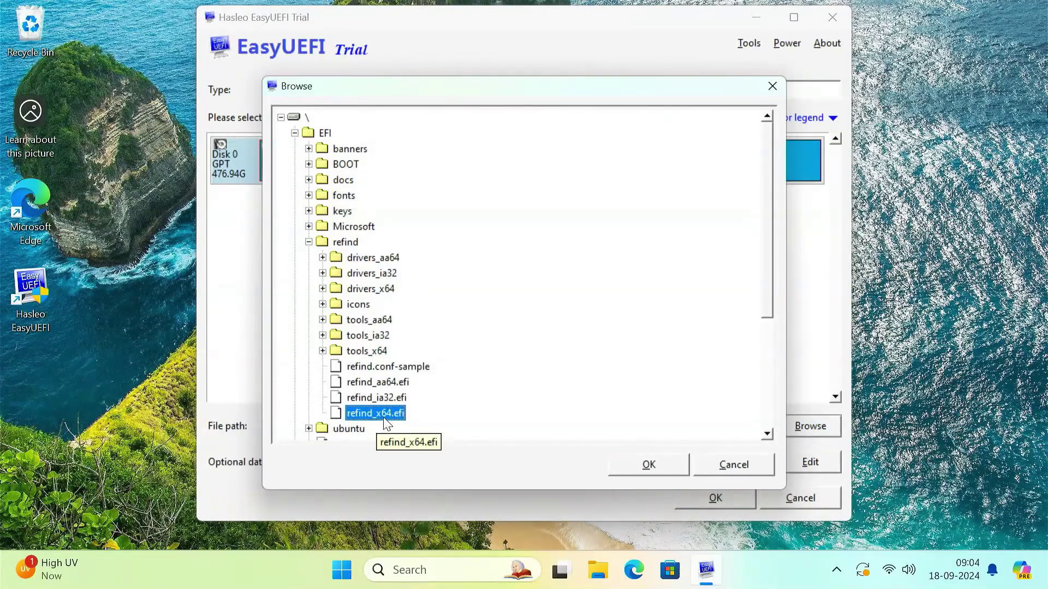
{"action": "left_click", "coordinate": [638, 468]}
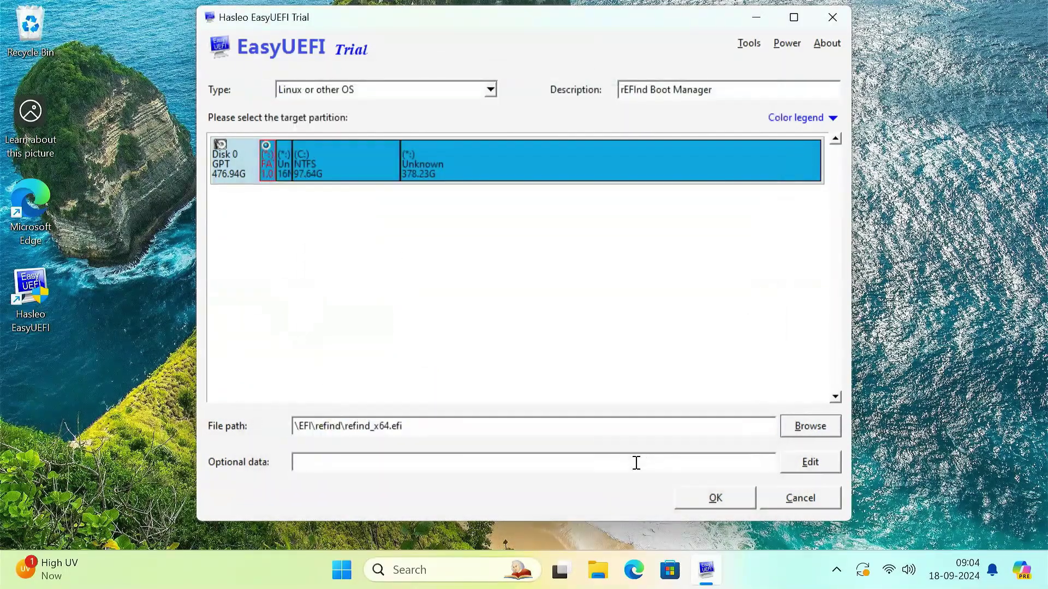
{"action": "left_click", "coordinate": [715, 499]}
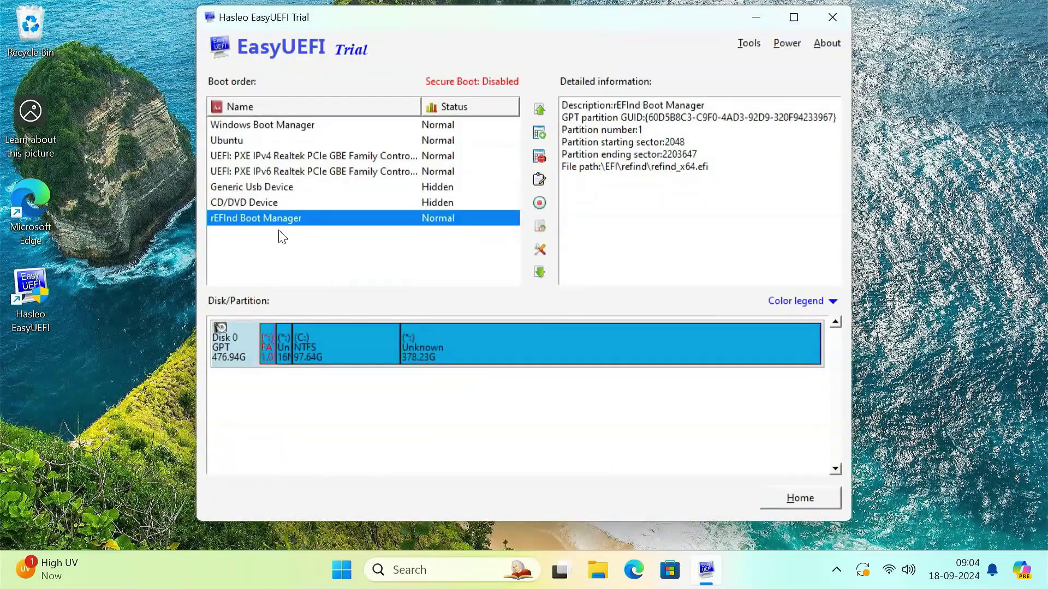
Step: Move rEFInd Boot Manager to the top of the boot order, close EasyUEFI, and restart
{"action": "left_click", "coordinate": [534, 112]}
{"action": "left_click", "coordinate": [534, 110]}
{"action": "left_click", "coordinate": [534, 111]}
{"action": "left_click", "coordinate": [533, 111]}
{"action": "left_click", "coordinate": [533, 111]}
{"action": "left_click", "coordinate": [533, 111]}
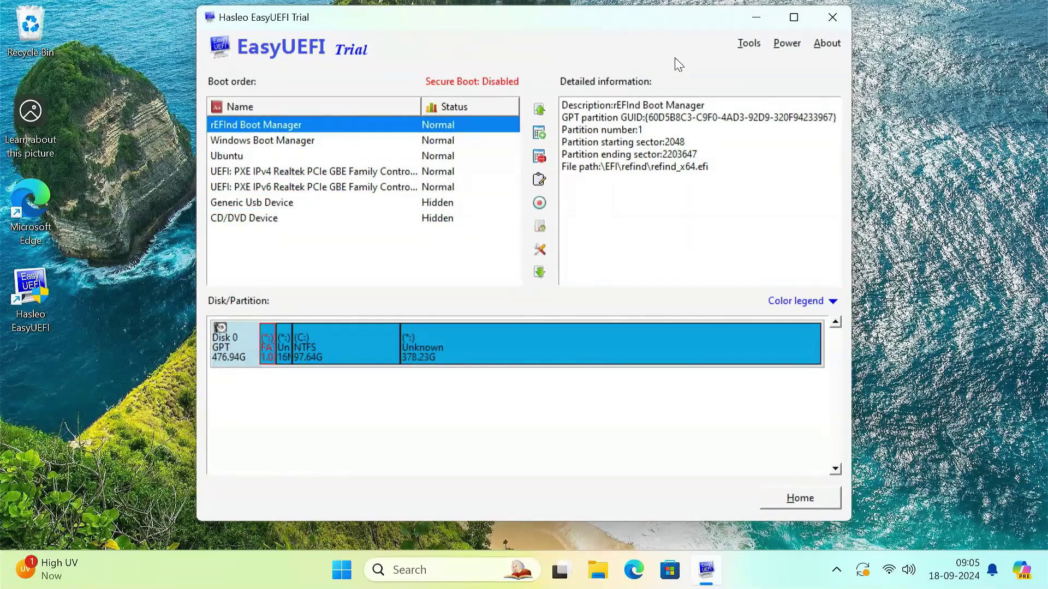
{"action": "left_click", "coordinate": [833, 17]}
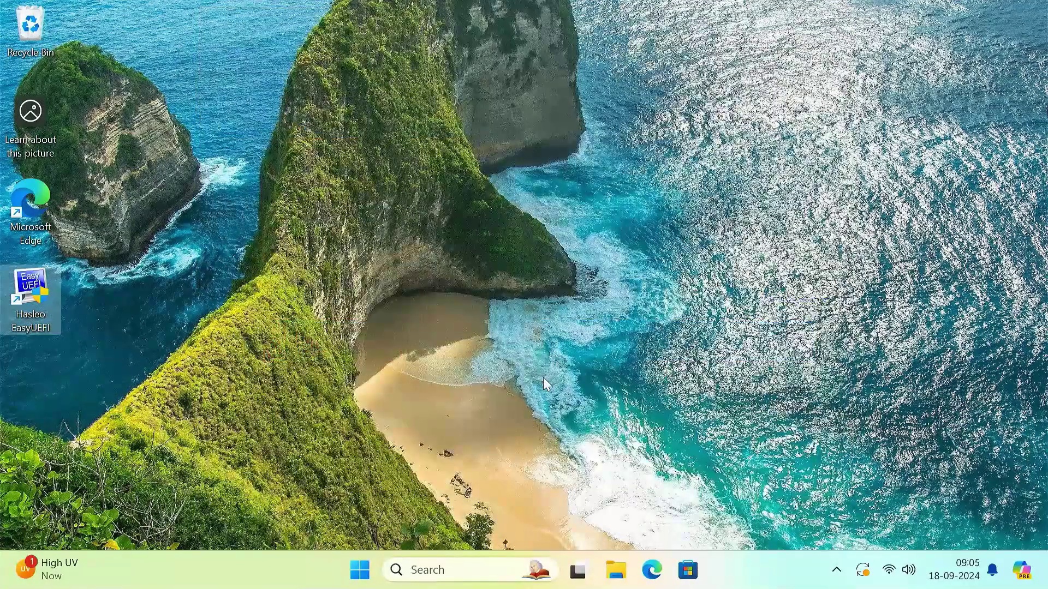
{"action": "left_click", "coordinate": [368, 573]}
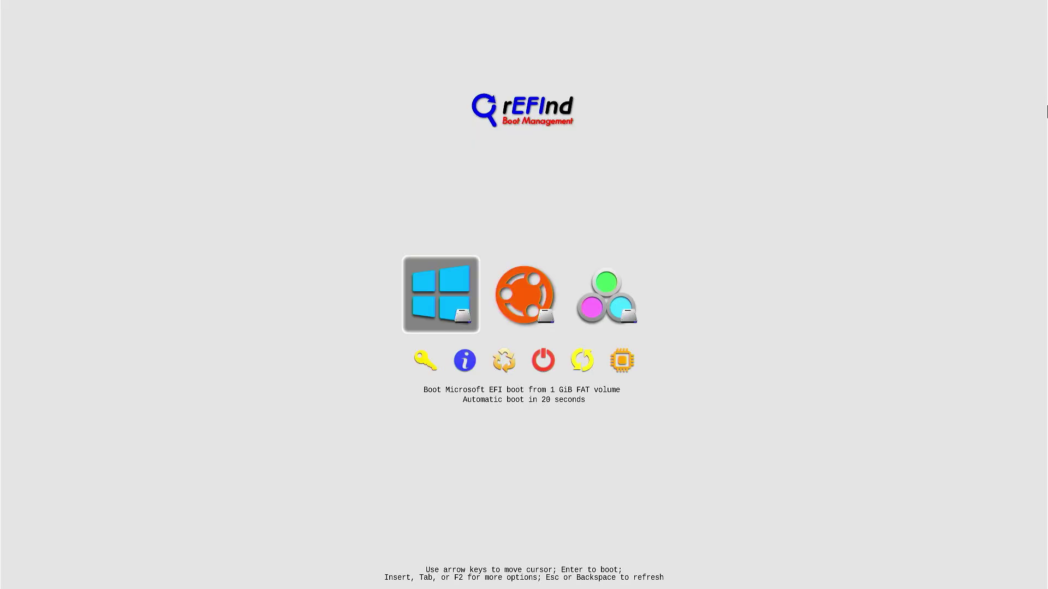
Step: Highlight the Ubuntu icon in the rEFInd menu and boot it
{"action": "key", "text": "Right"}
{"action": "key", "text": "Left"}
{"action": "key", "text": "Right"}
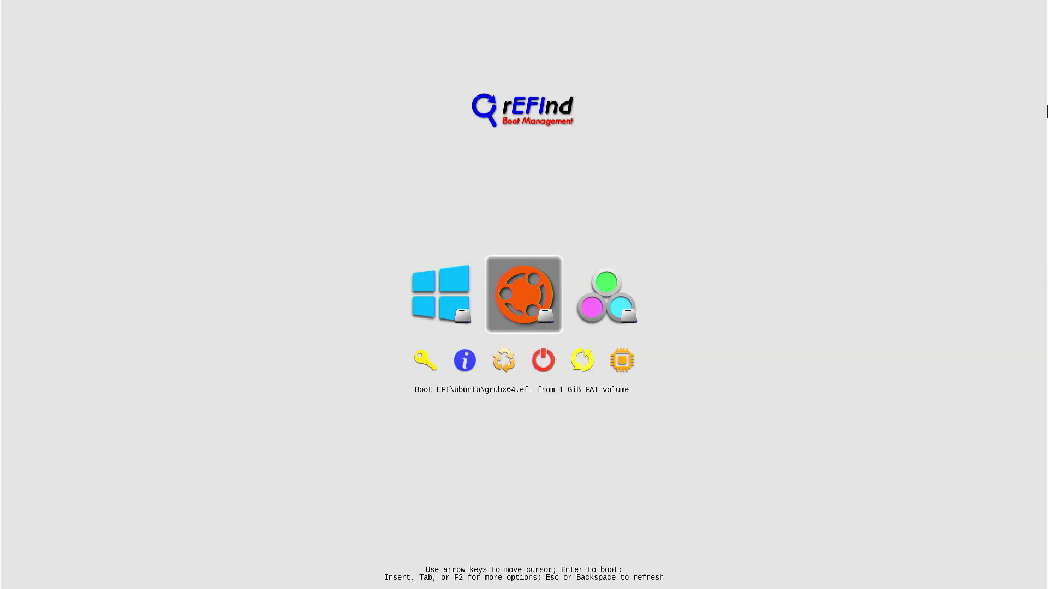
{"action": "key", "text": "Return"}
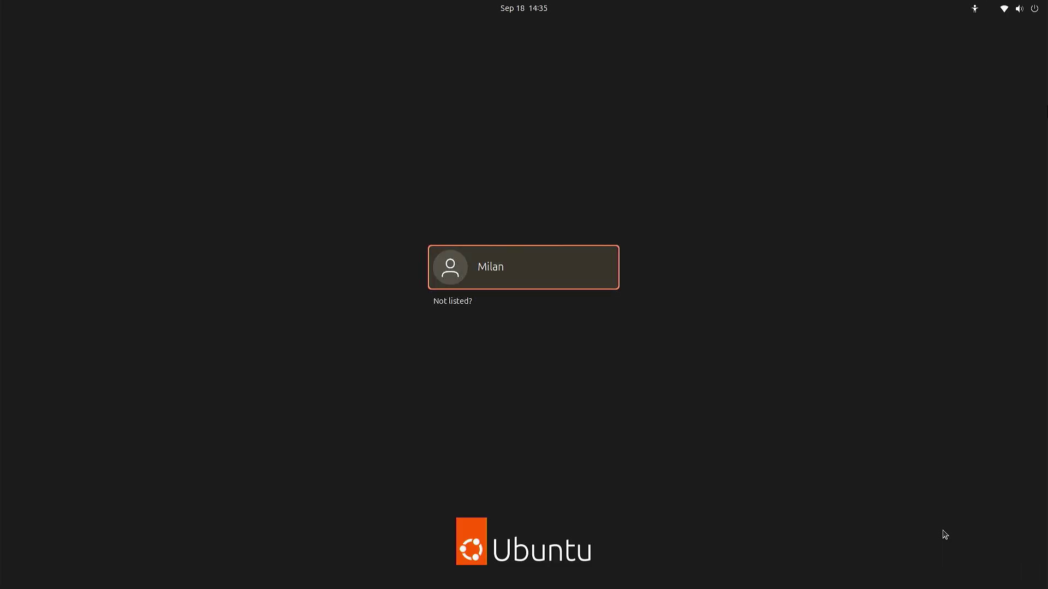
Step: Log in to the Ubuntu desktop with the user account's password
{"action": "key", "text": "Return"}
{"action": "type", "text": "••"}
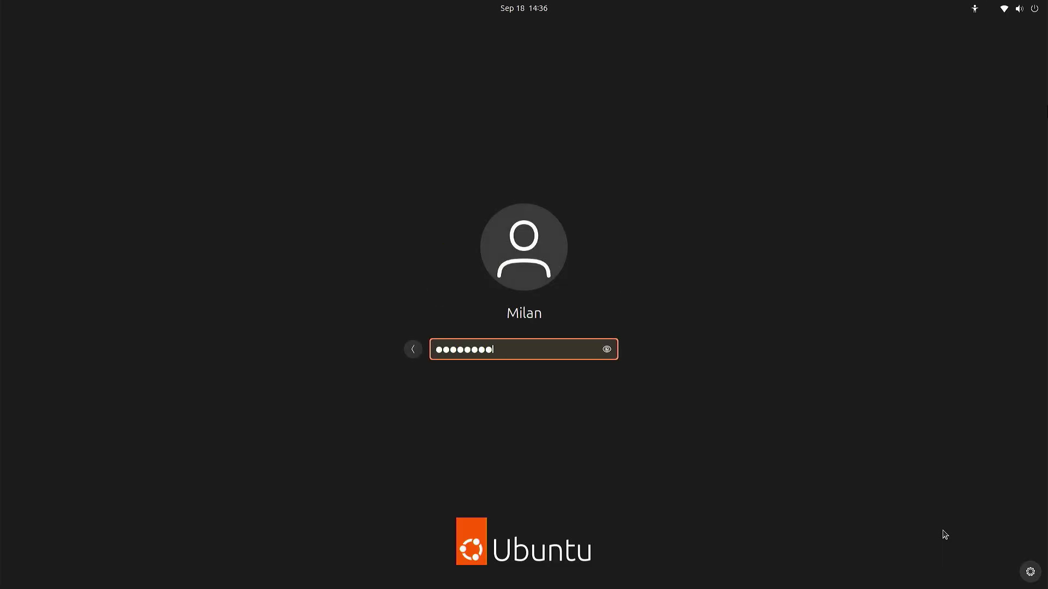
{"action": "key", "text": "Return"}
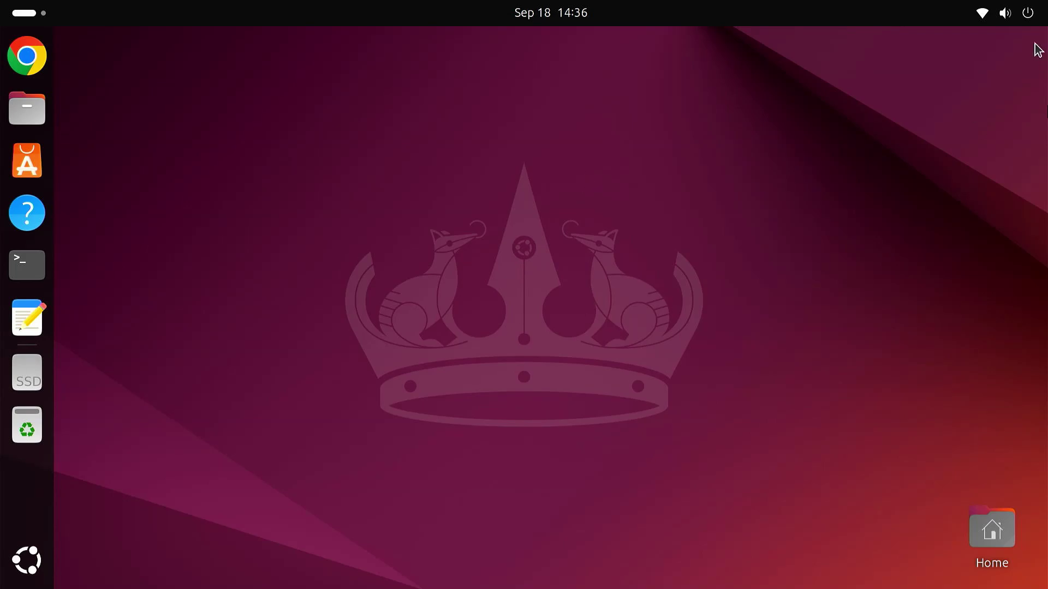
Step: Restart the computer from Ubuntu's quick settings power options and confirm
{"action": "left_click", "coordinate": [1020, 22]}
{"action": "left_click", "coordinate": [1011, 61]}
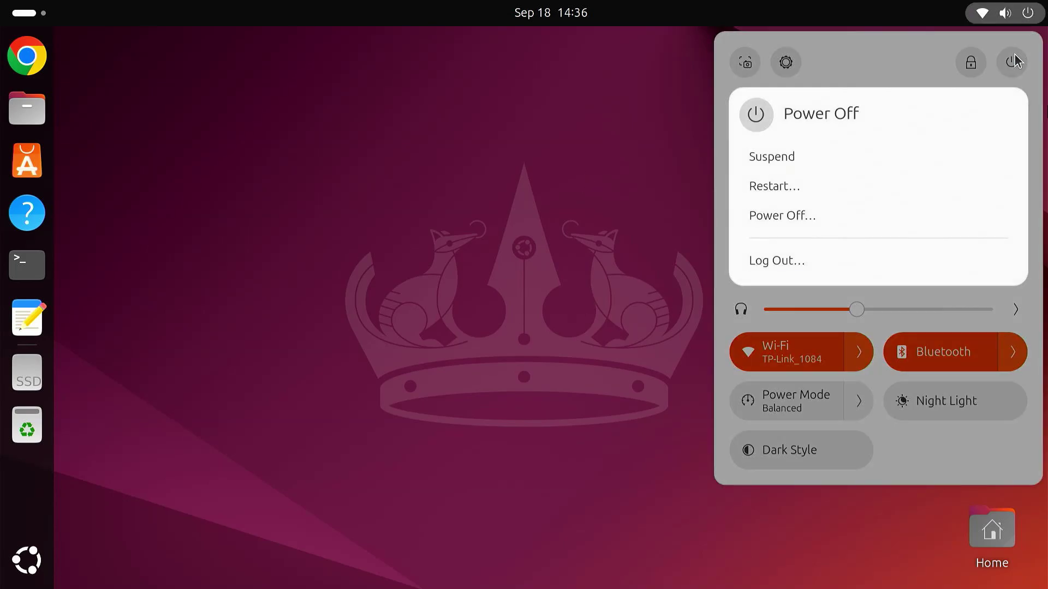
{"action": "left_click", "coordinate": [776, 188]}
{"action": "left_click", "coordinate": [638, 356]}
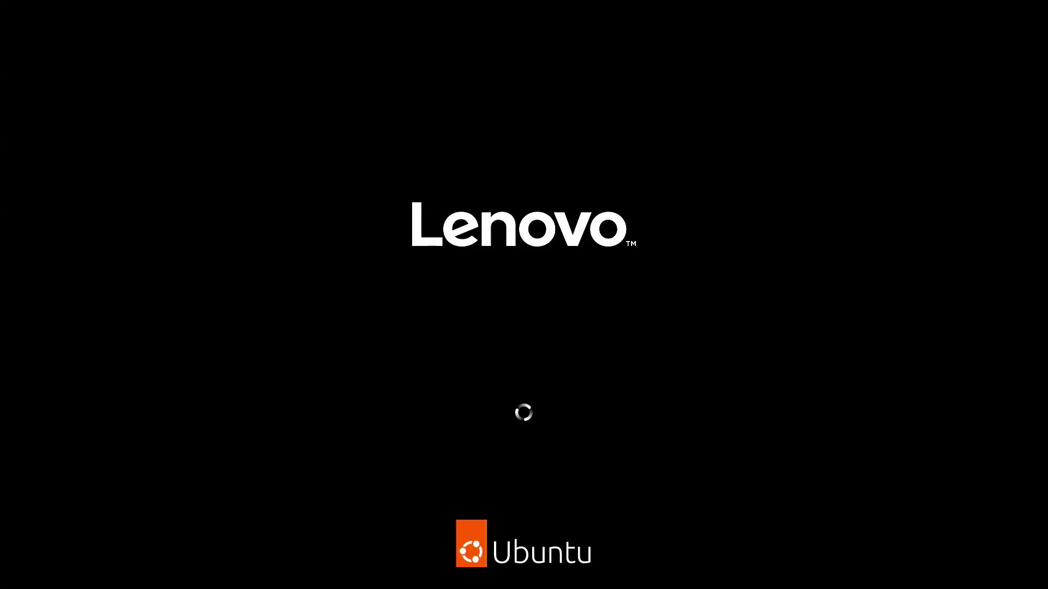